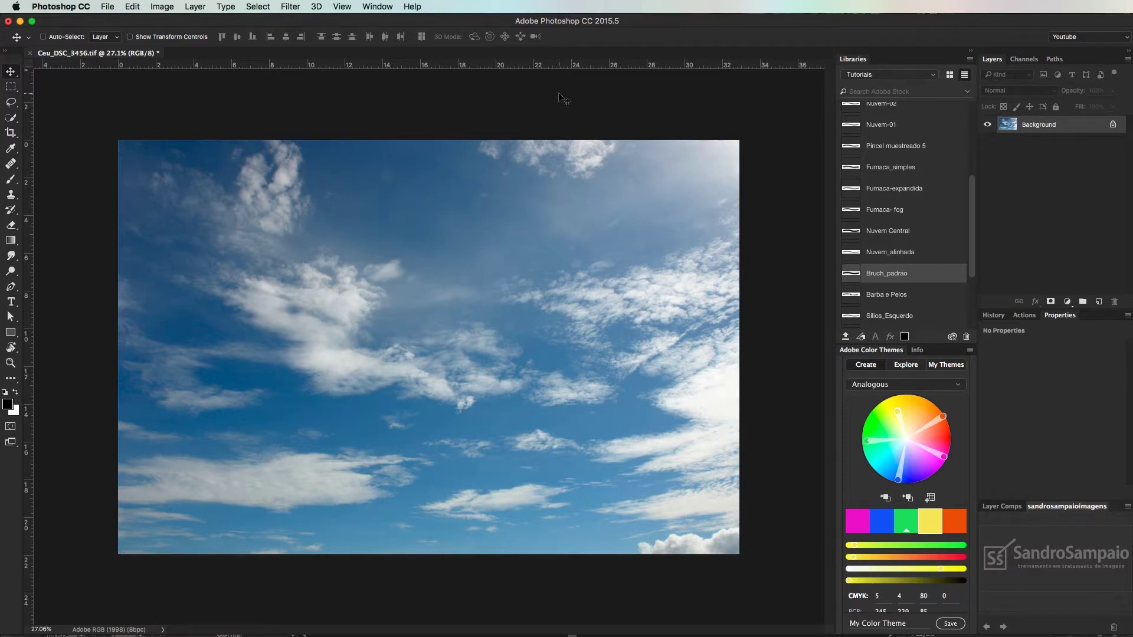
Start a new document sized 22 × 17 cm at 300 ppi.
left_click(106, 7)
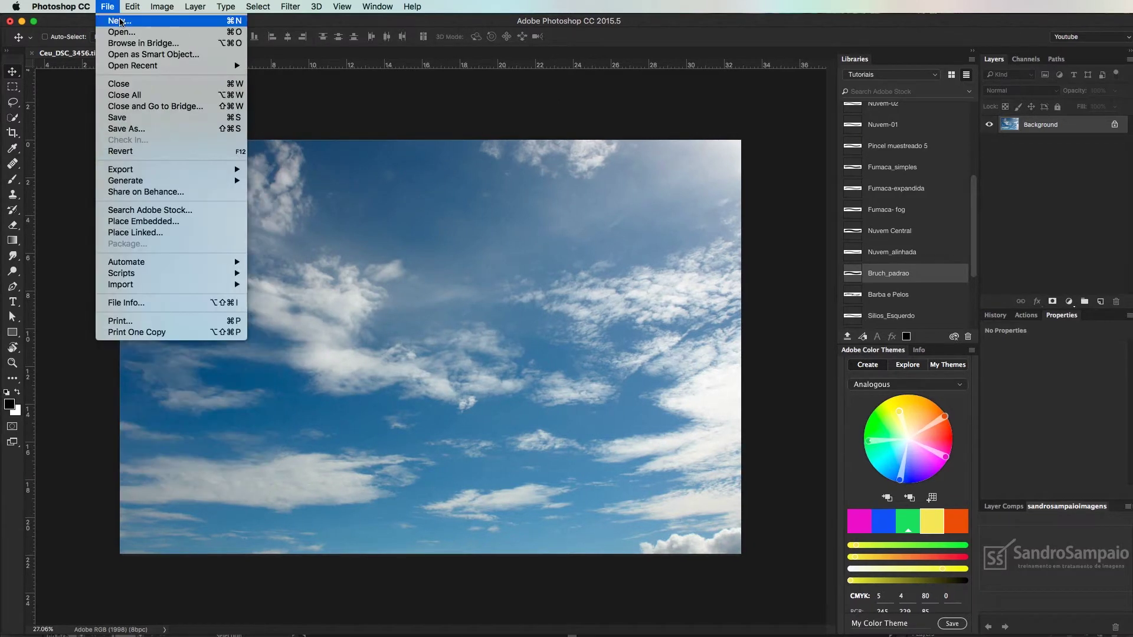
left_click(119, 21)
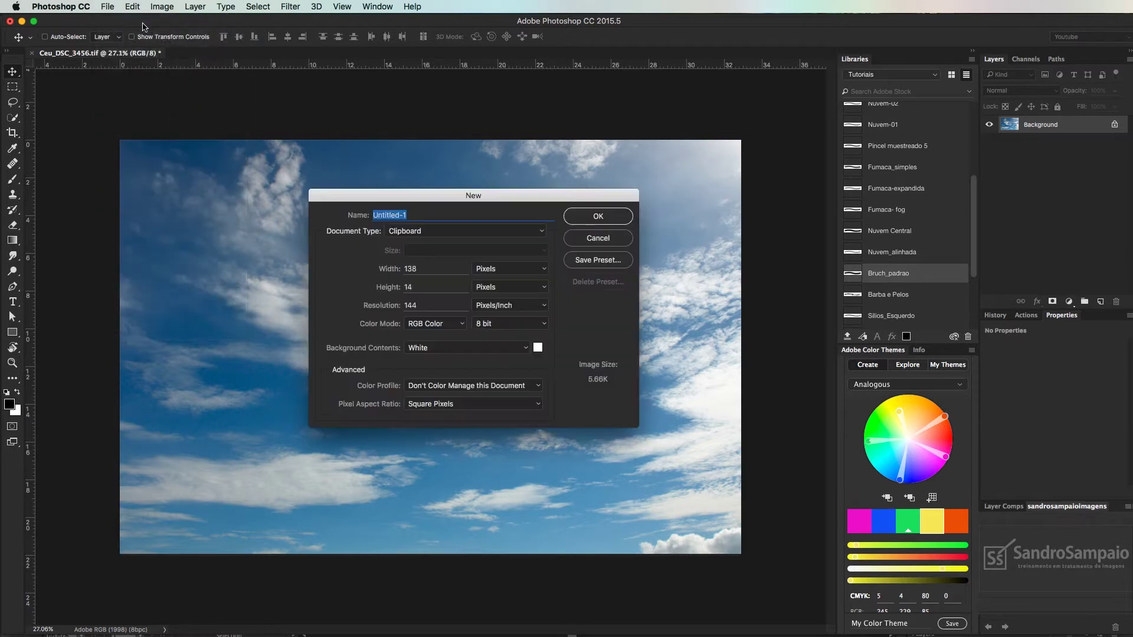
left_click(489, 260)
left_click(507, 278)
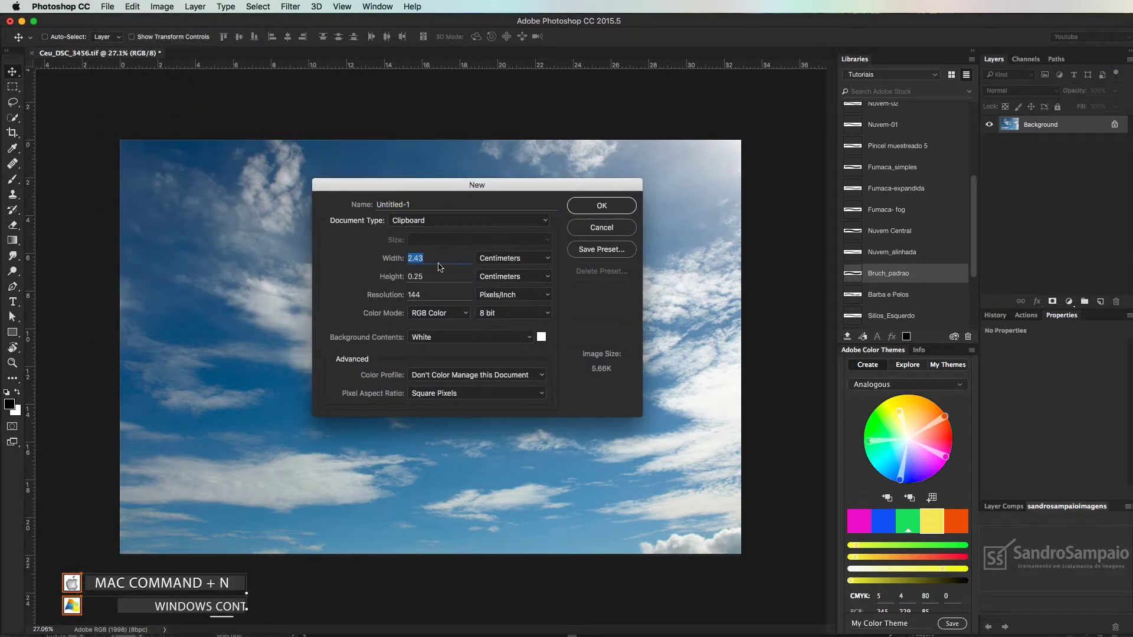
type("22")
key("Tab")
type("17")
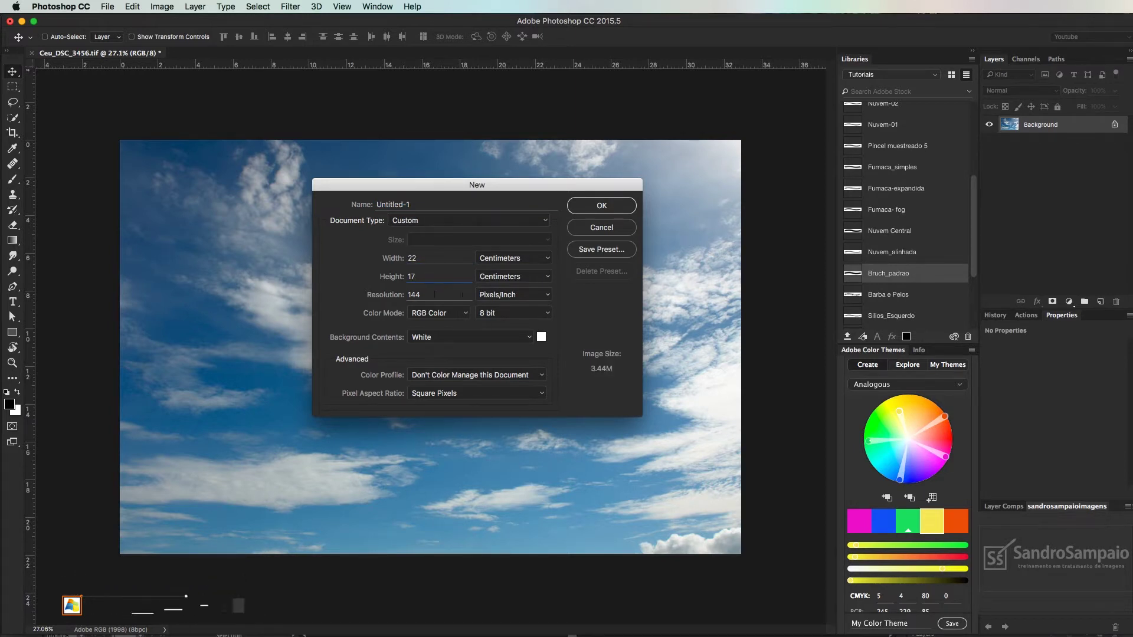
key("Tab")
type("300")
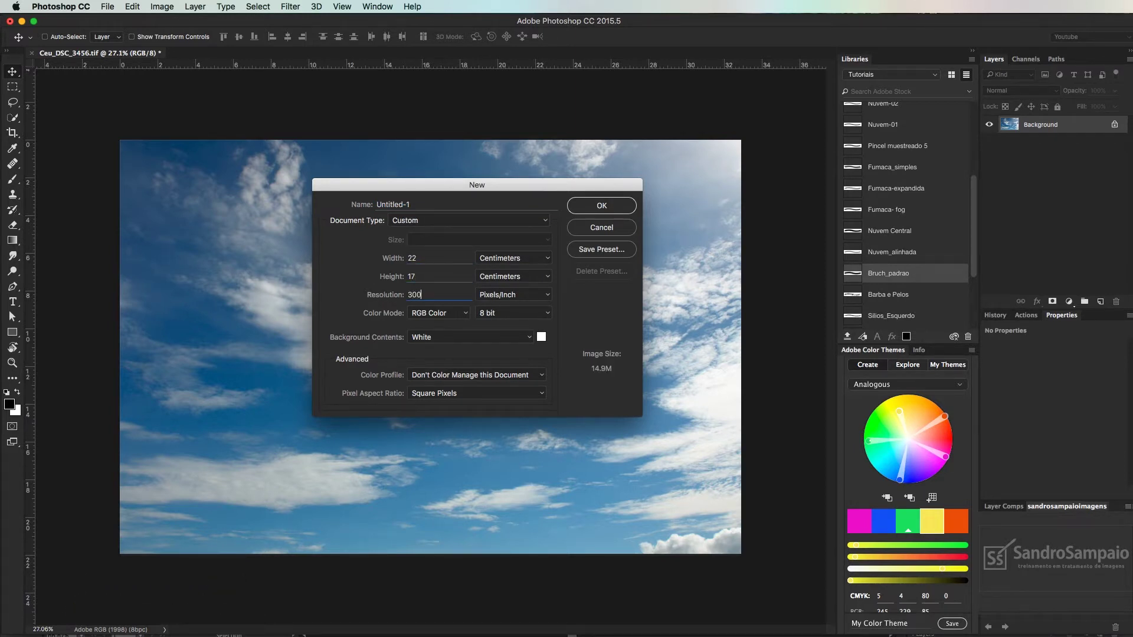
Set the Adobe RGB (1998) profile and save the settings as a 22 cm X 17 cm preset.
left_click(434, 376)
left_click(434, 400)
left_click_drag(361, 187, 317, 176)
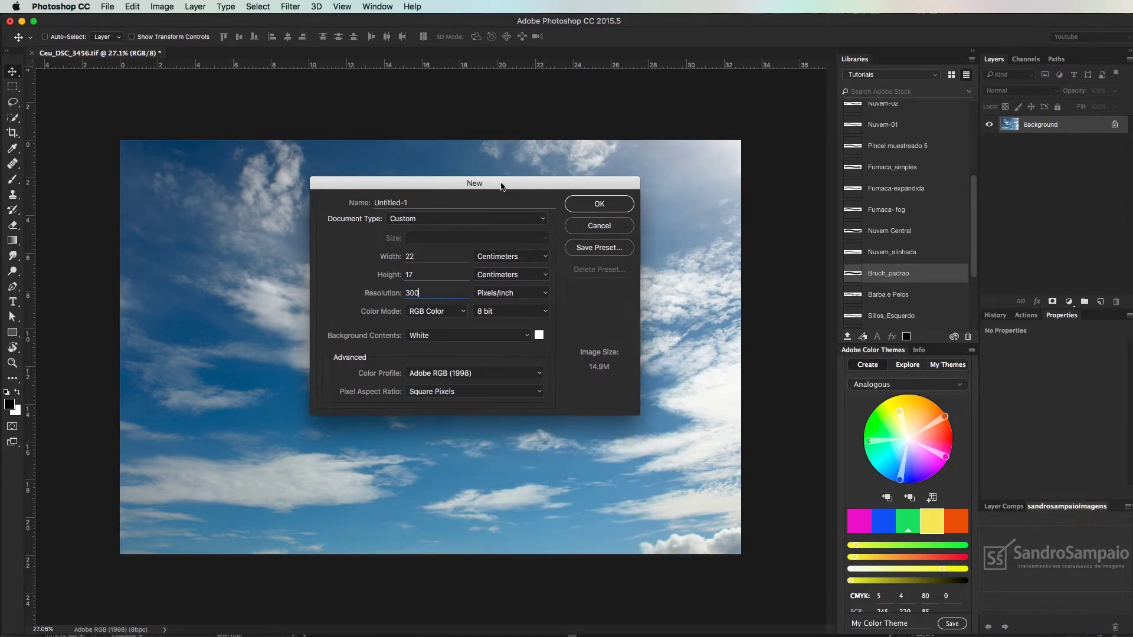
left_click(549, 239)
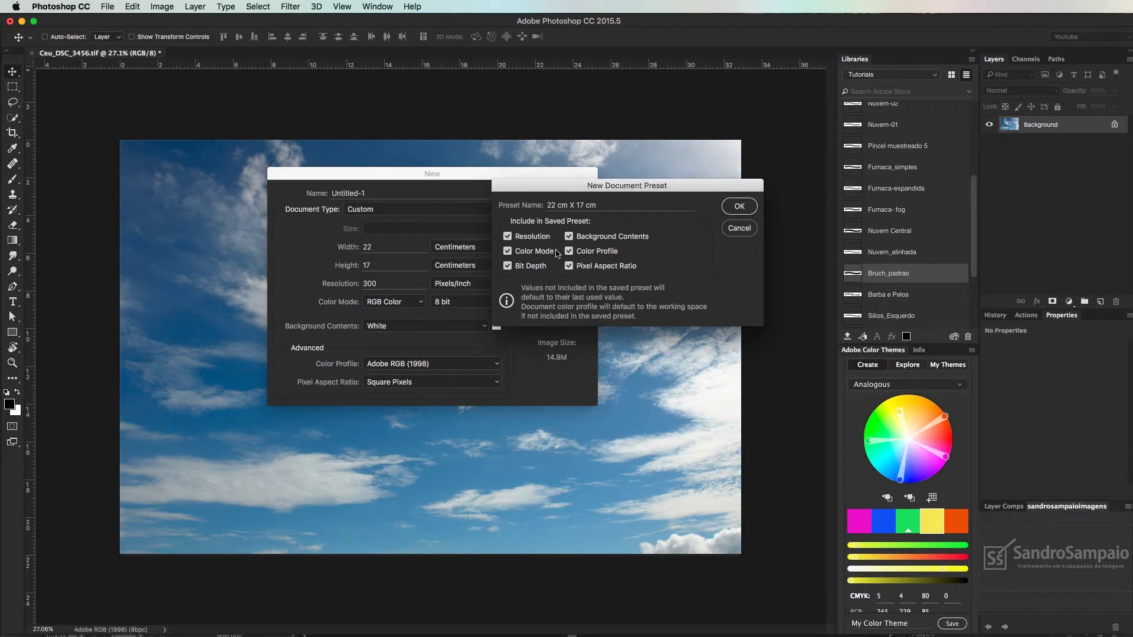
left_click_drag(598, 188, 695, 180)
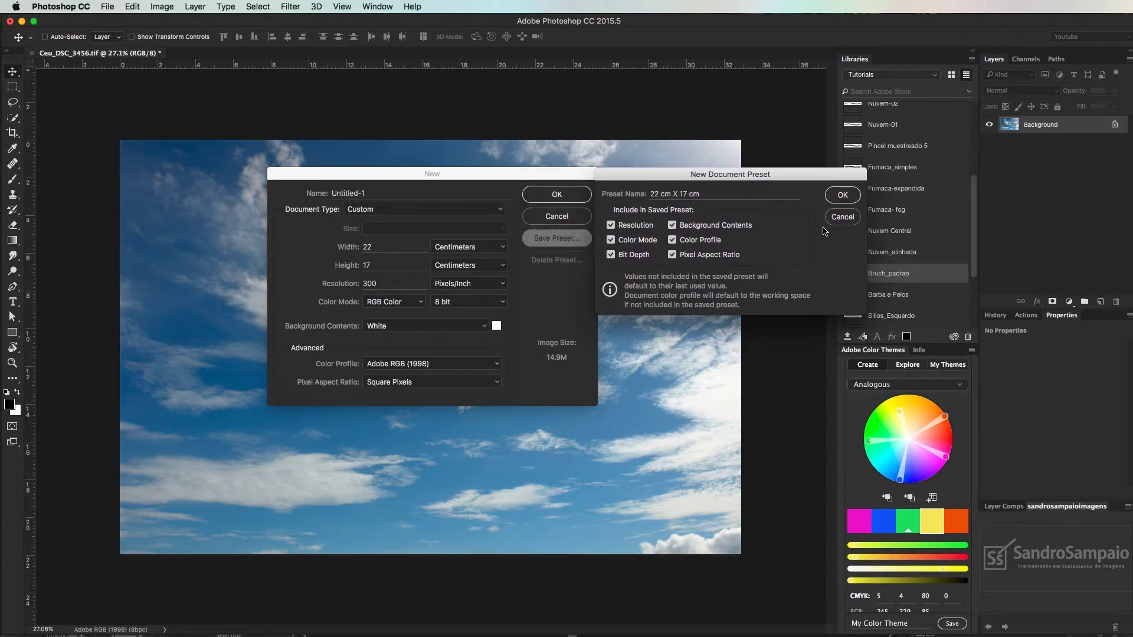
left_click(841, 200)
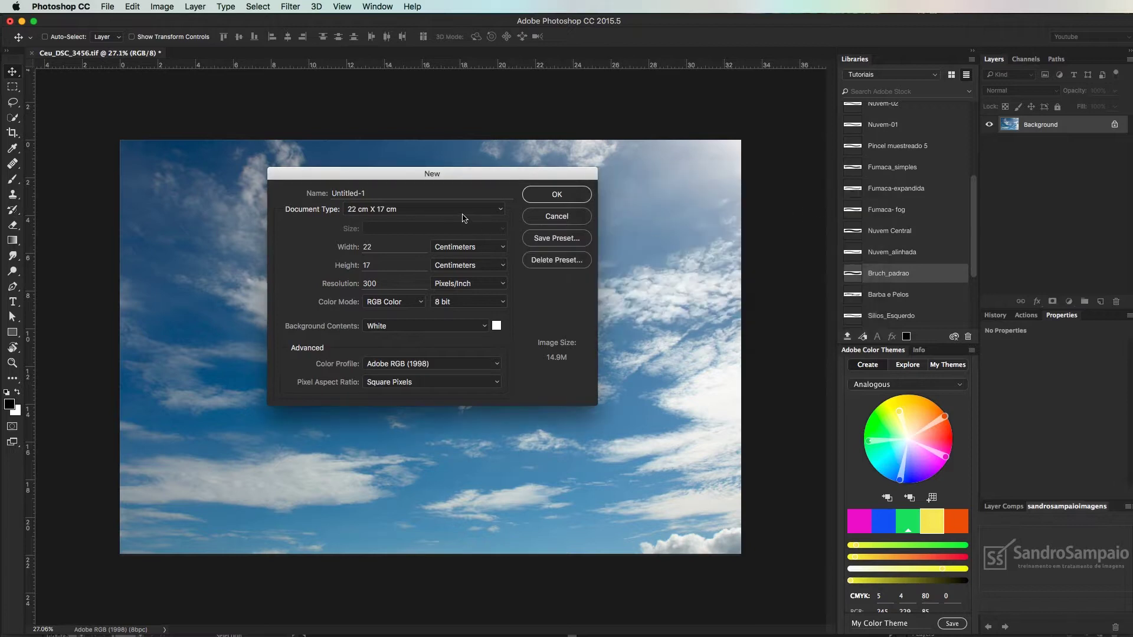
Create a 21.9 cm X 15.5 cm document named Layers and zoom out to view it.
left_click(502, 213)
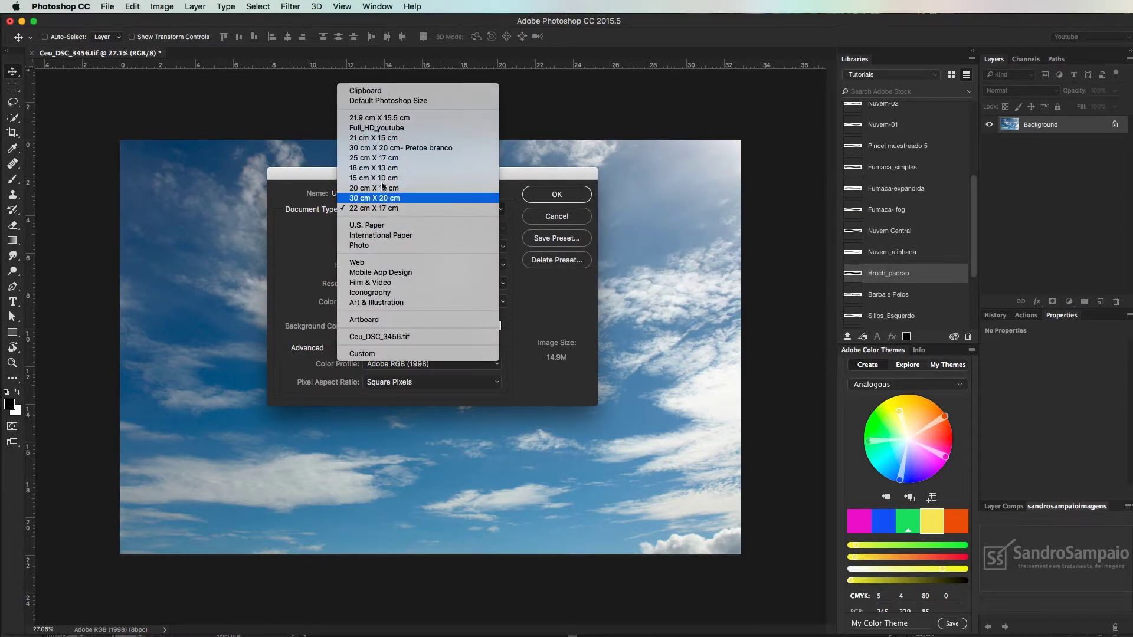
left_click(384, 121)
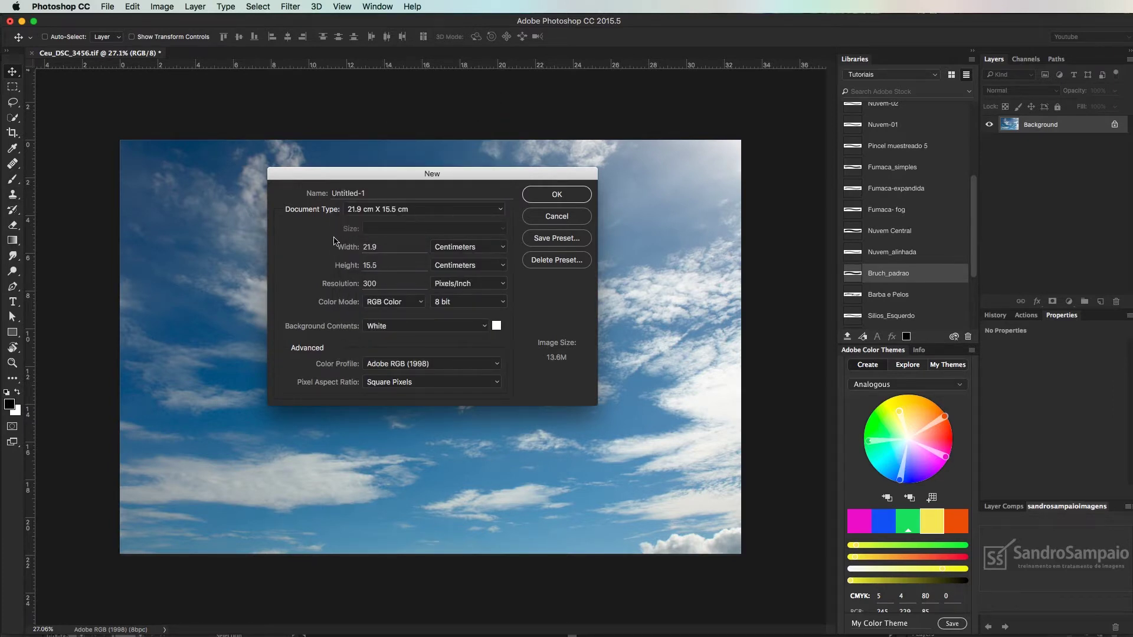
triple_click(360, 195)
type("Layers")
key("Return")
key("z")
left_click(504, 227, "alt")
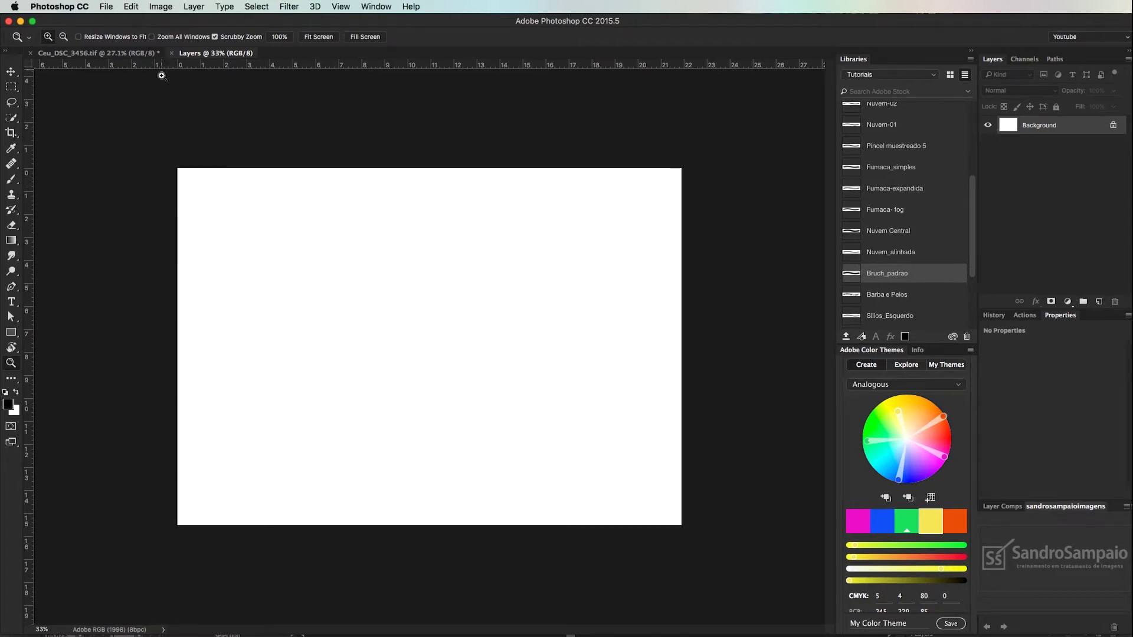
Paint five thick black 200-px brush strokes across the blank Layers canvas.
left_click(105, 54)
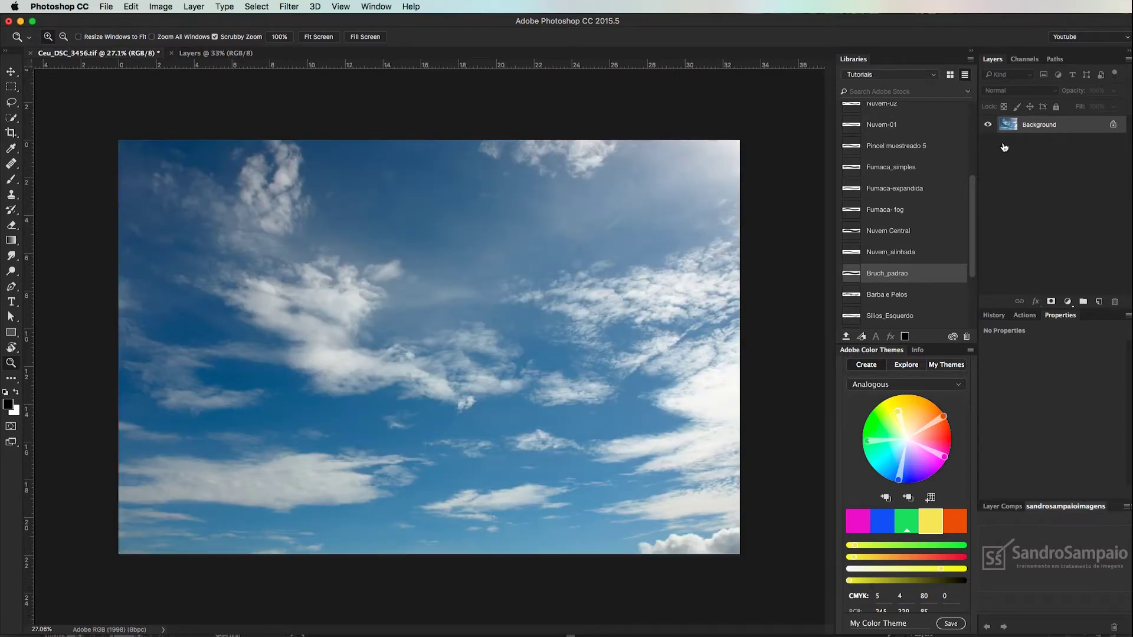
left_click(193, 53)
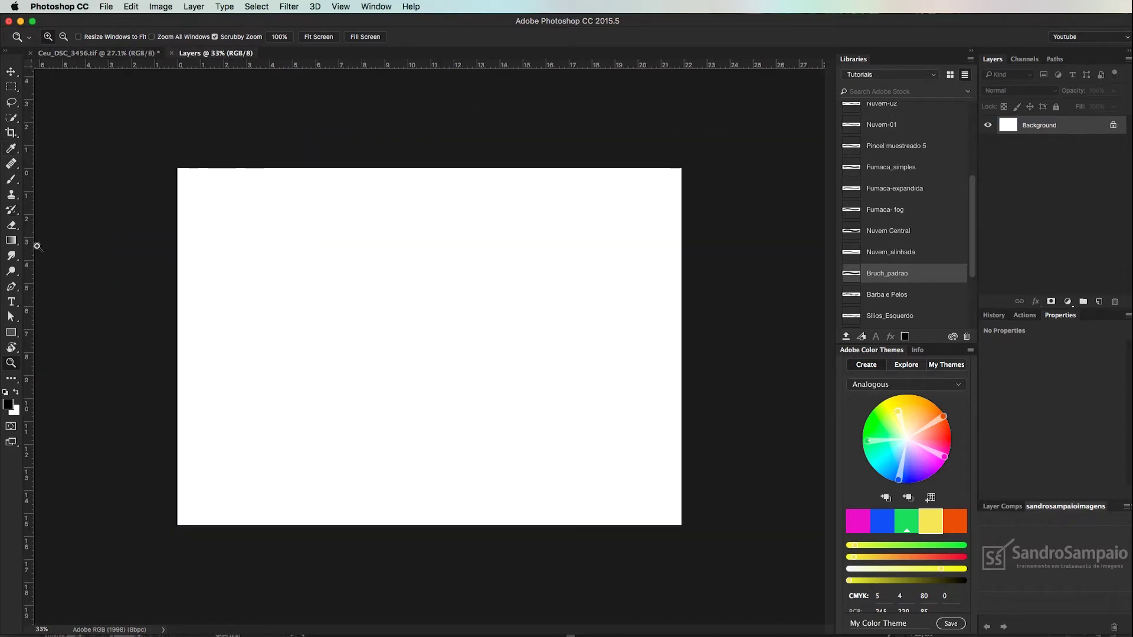
key("b")
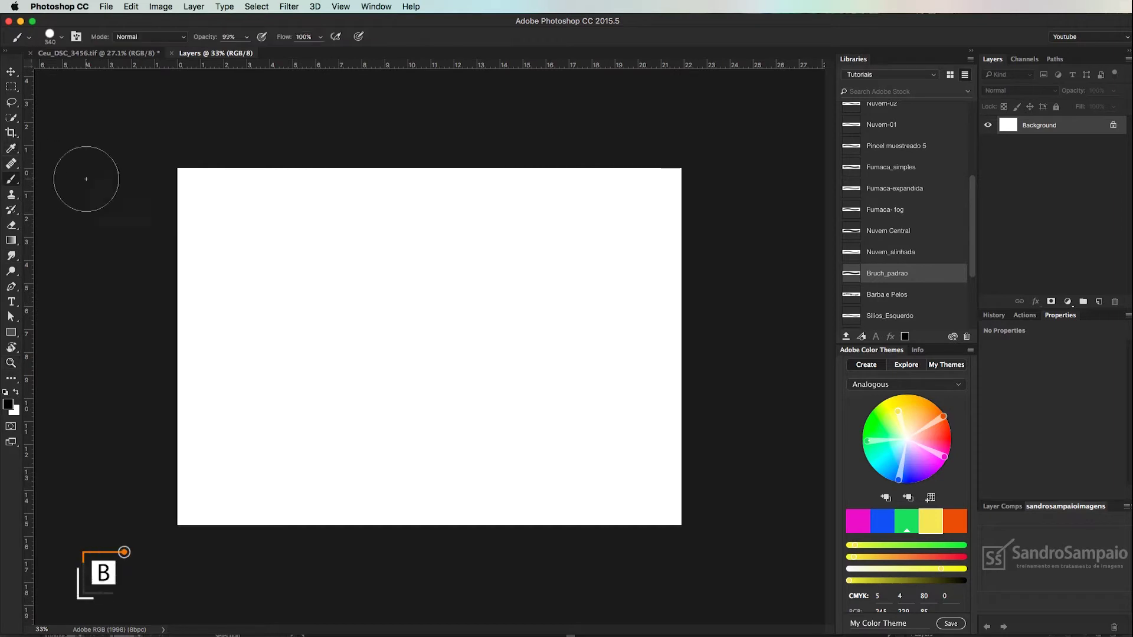
key("bracketleft")
key("bracketleft")
key("bracketleft")
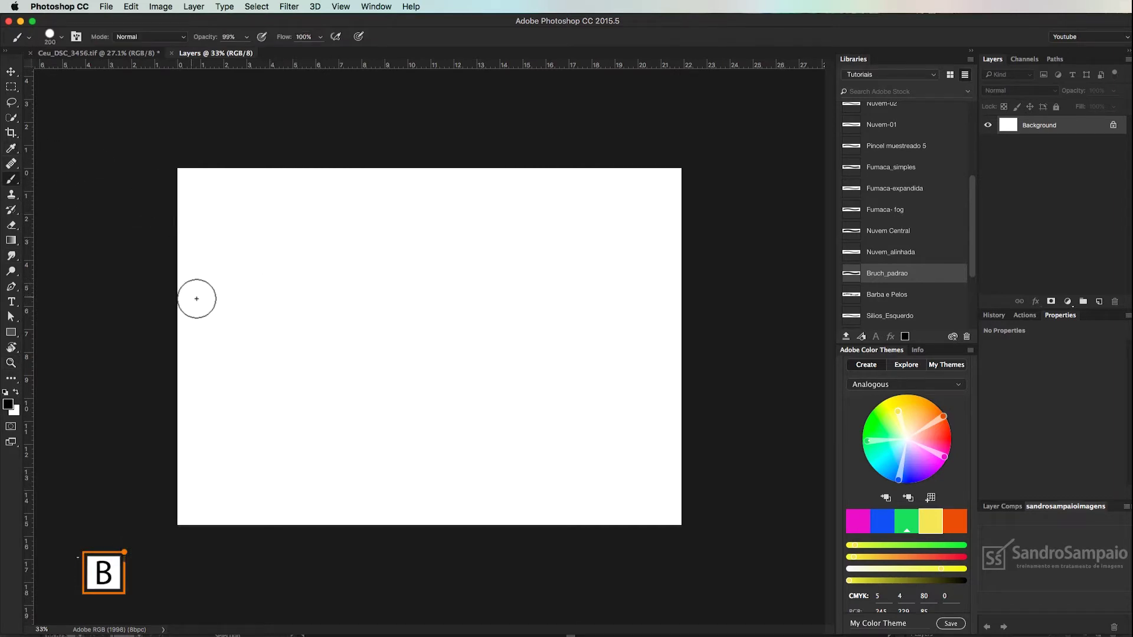
left_click_drag(200, 332, 406, 253)
left_click_drag(254, 381, 528, 316)
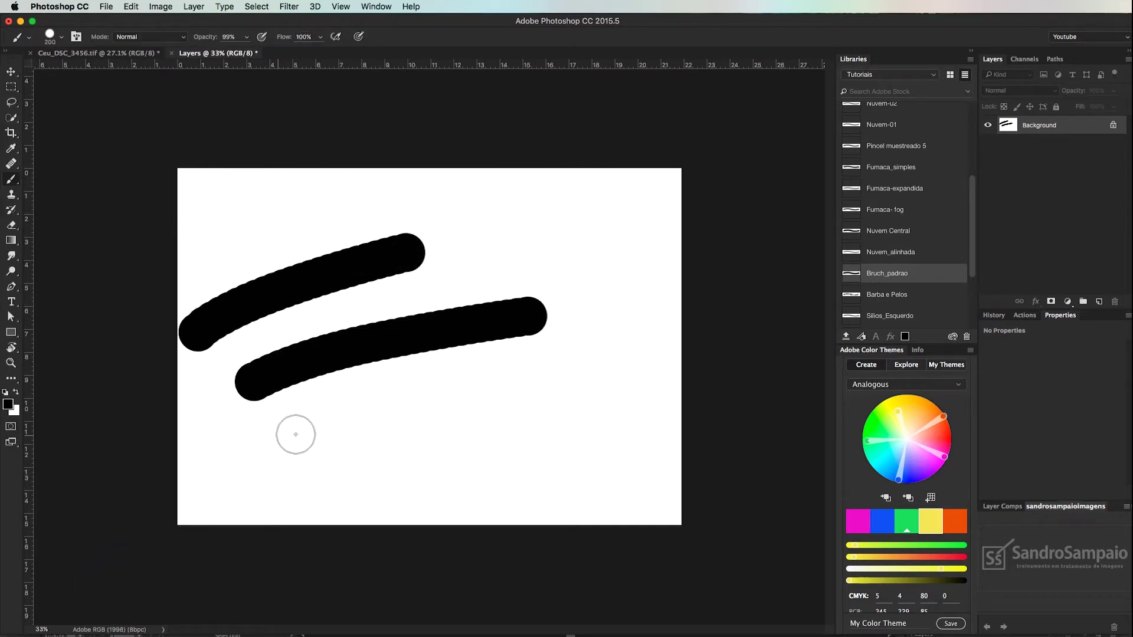
left_click_drag(289, 436, 608, 410)
left_click_drag(462, 242, 617, 208)
left_click_drag(211, 232, 395, 180)
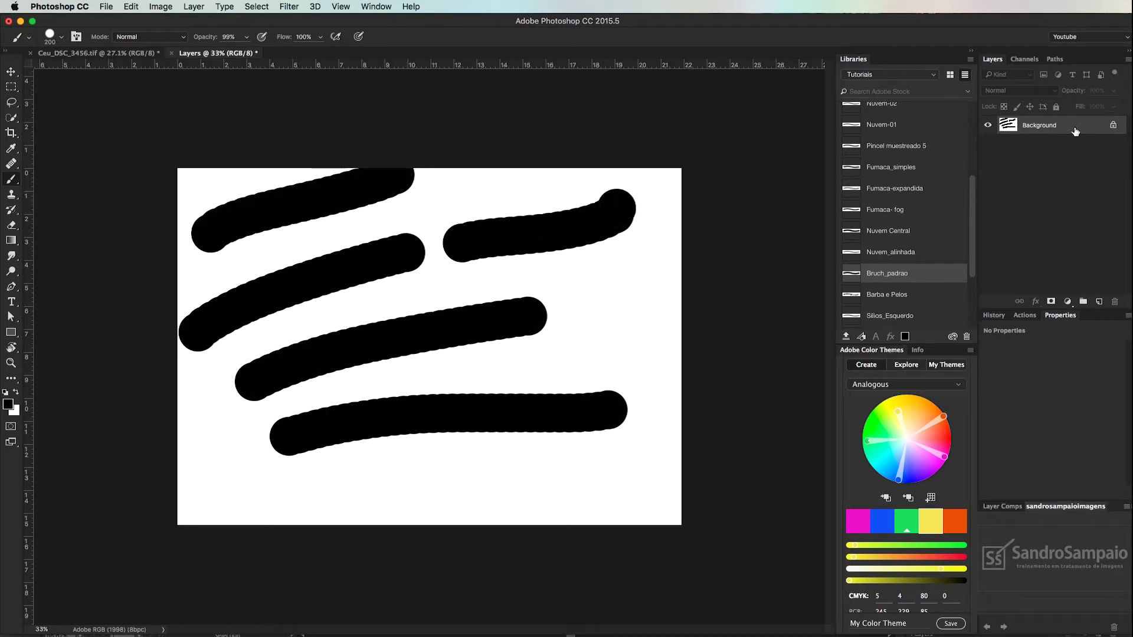
Unlock the Background into Layer 0 and move it down and to the right.
left_click(1113, 126)
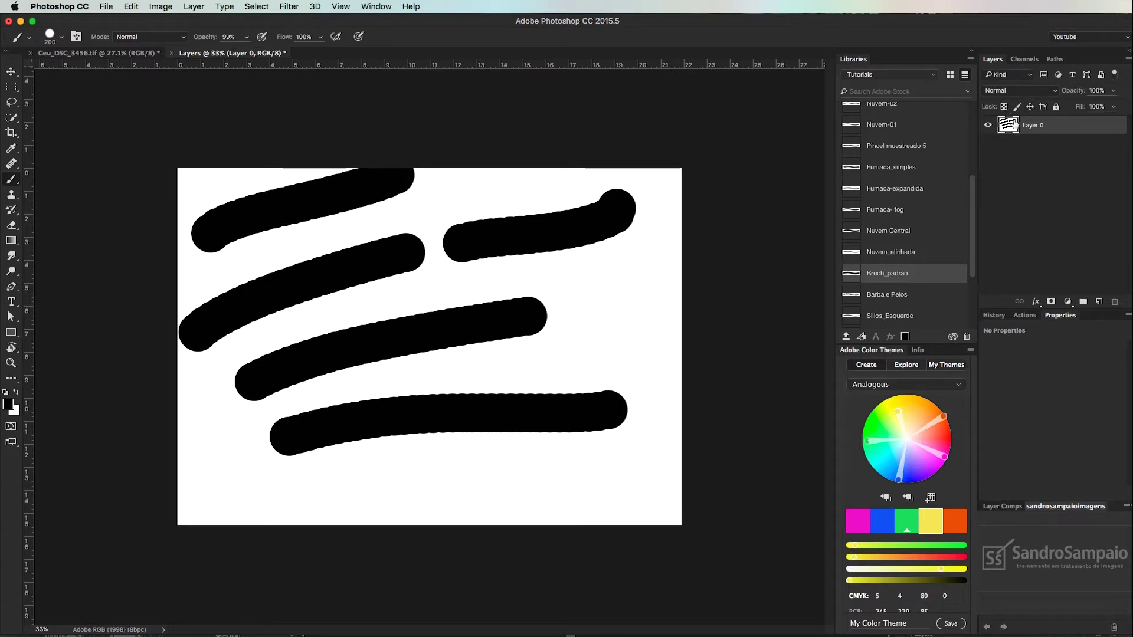
key("v")
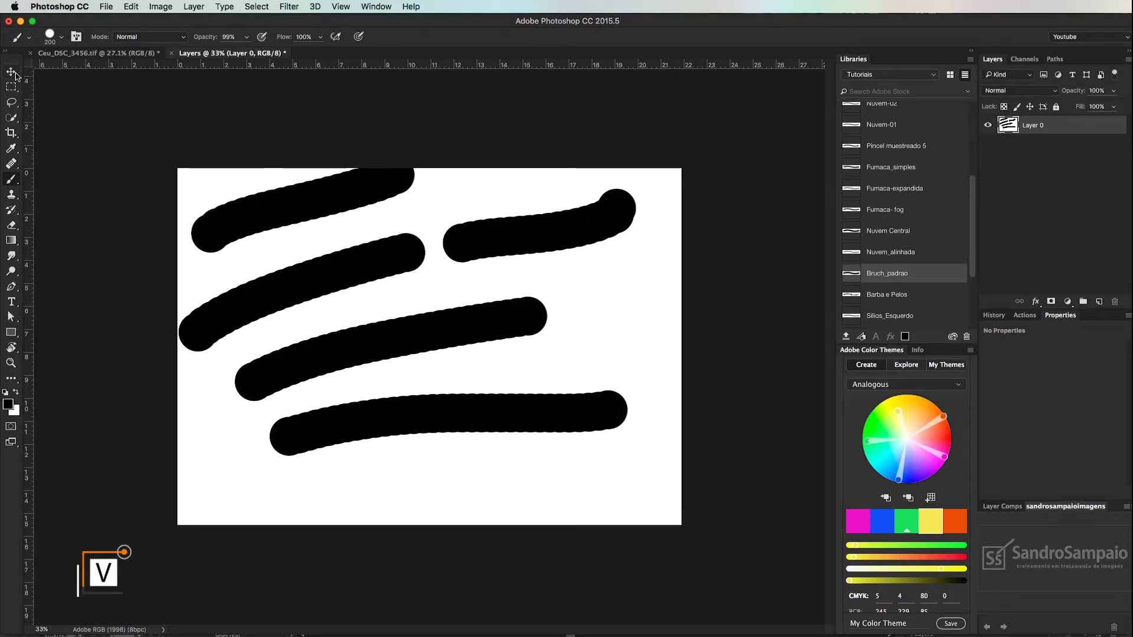
mouse_move(359, 284)
left_mouse_down()
mouse_move(397, 315)
mouse_move(388, 311)
left_mouse_up()
Free-transform the strokes to about 68% toward the top left, then revert to the New history state.
left_click(131, 7)
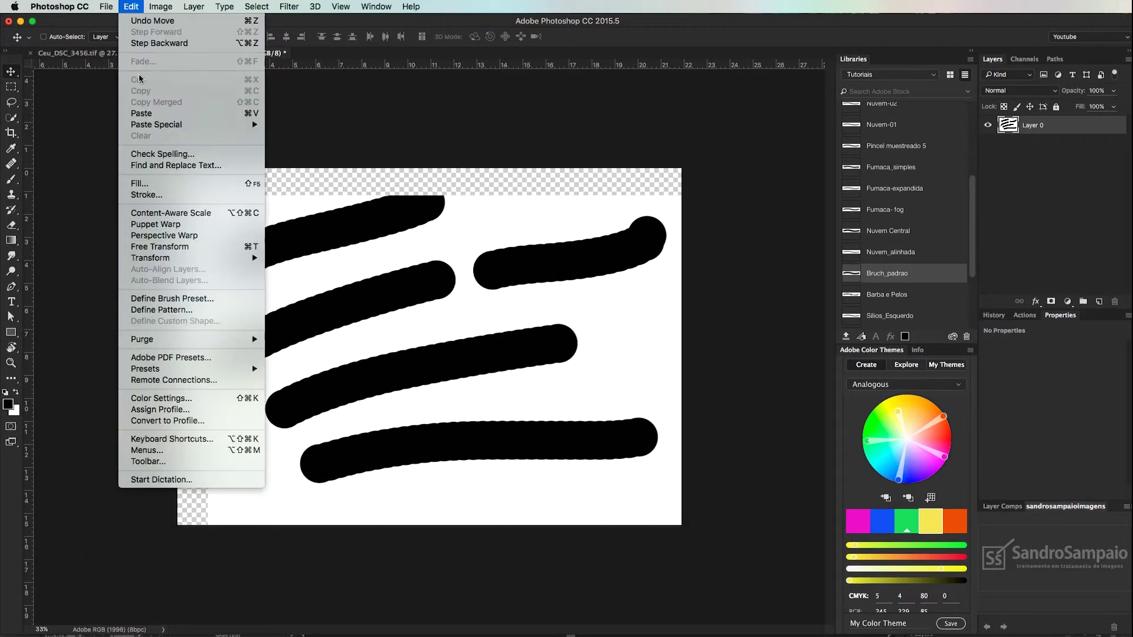
left_click(193, 247)
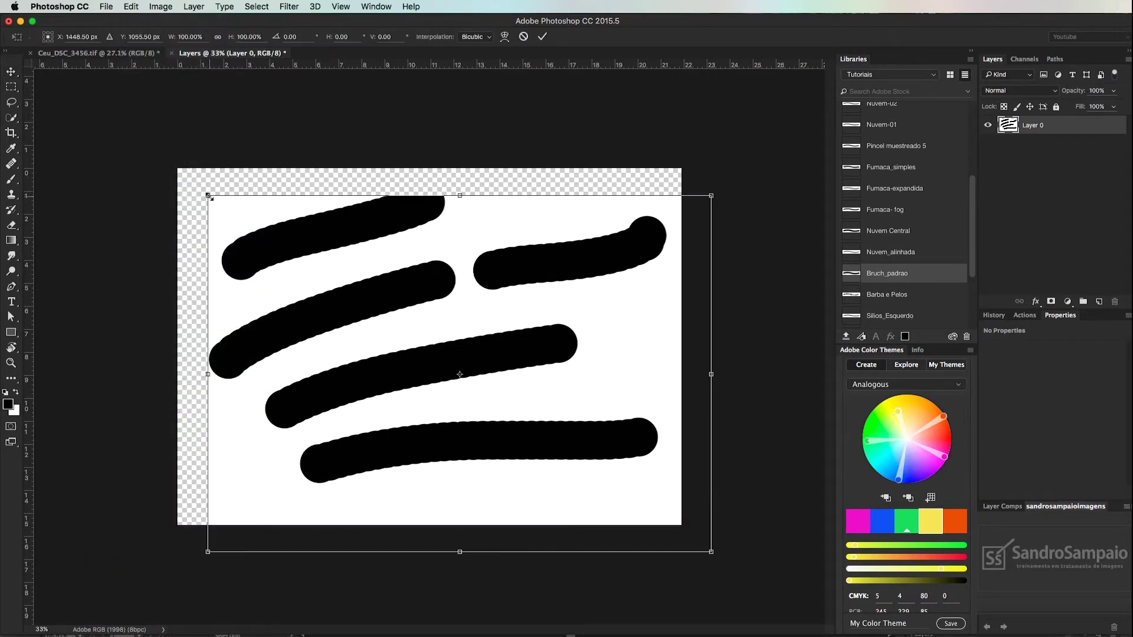
left_click_drag(208, 196, 372, 309)
left_click_drag(579, 425, 396, 333)
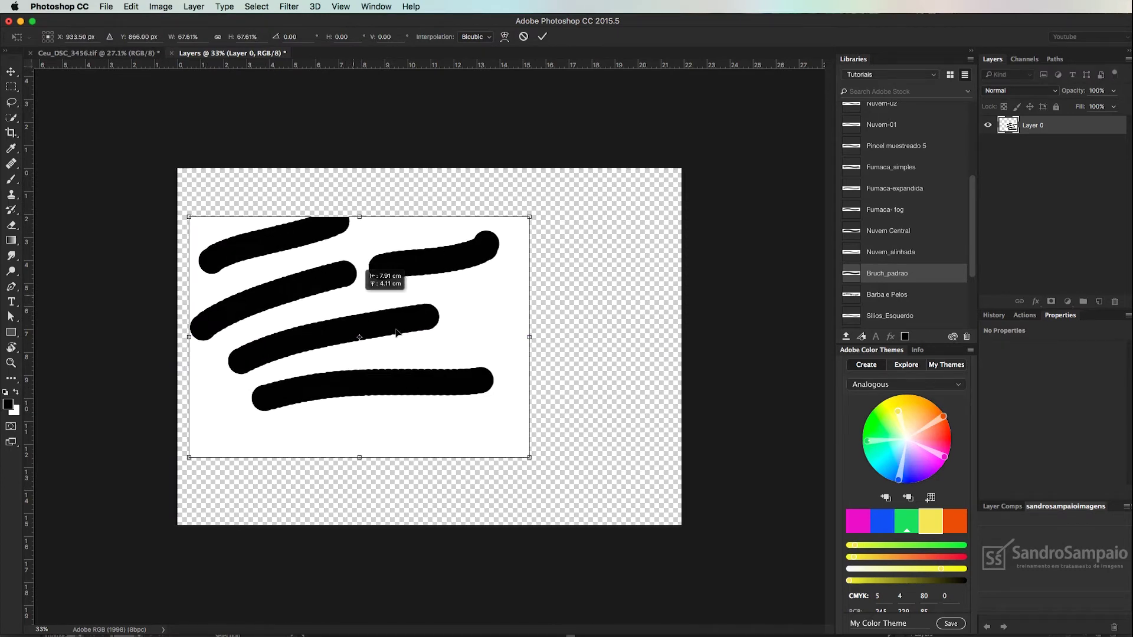
left_click_drag(529, 457, 493, 432)
key("Return")
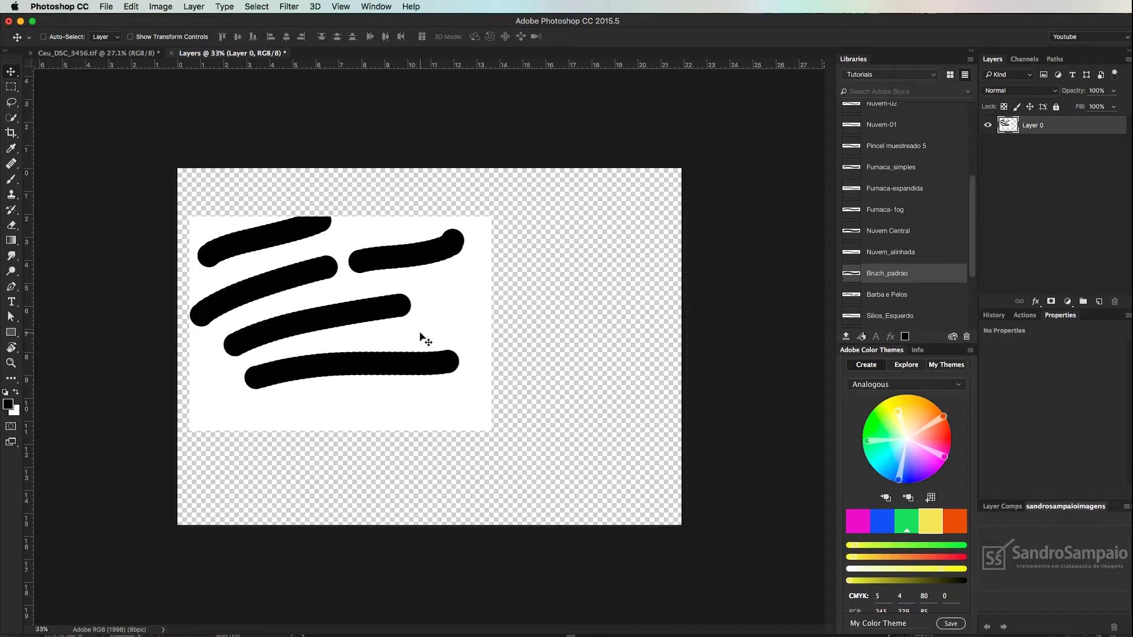
left_click(993, 317)
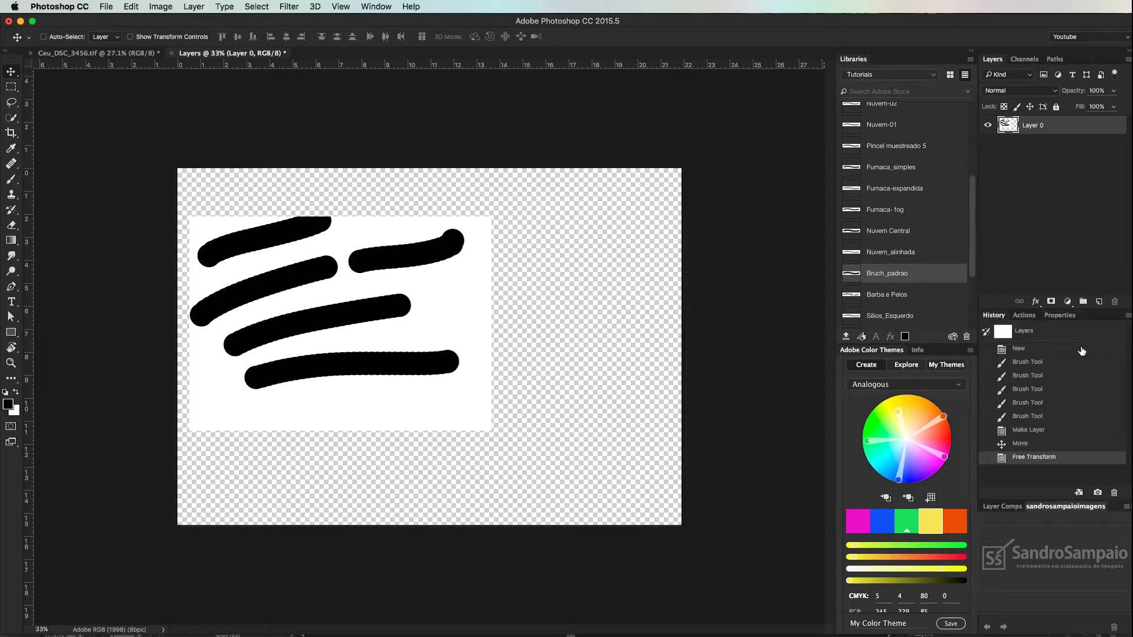
left_click(1041, 351)
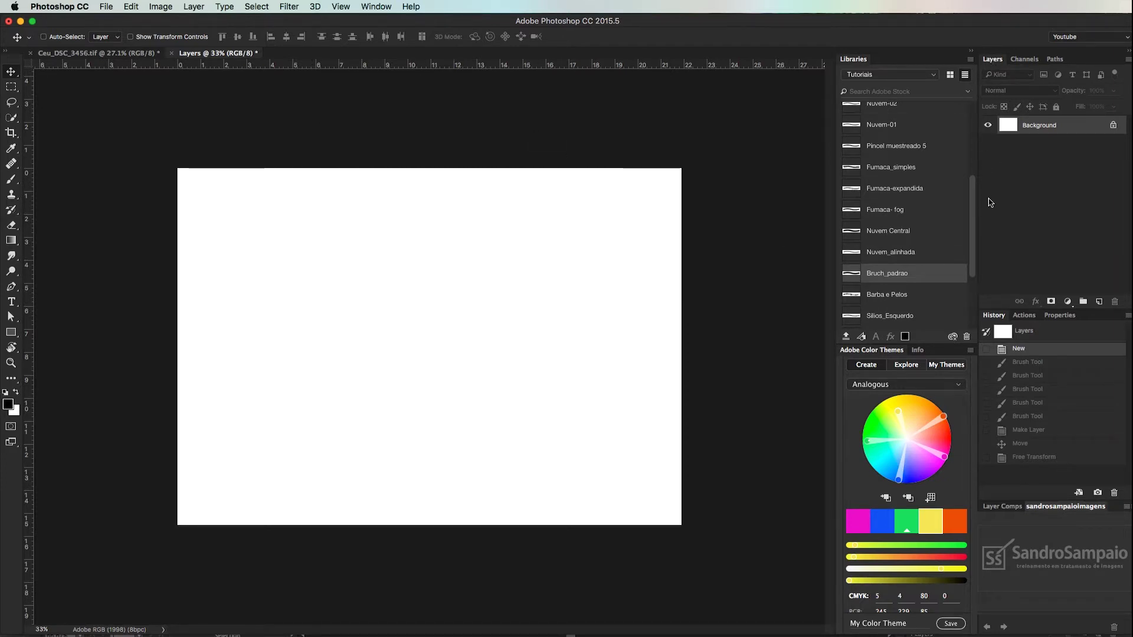
left_click(375, 7)
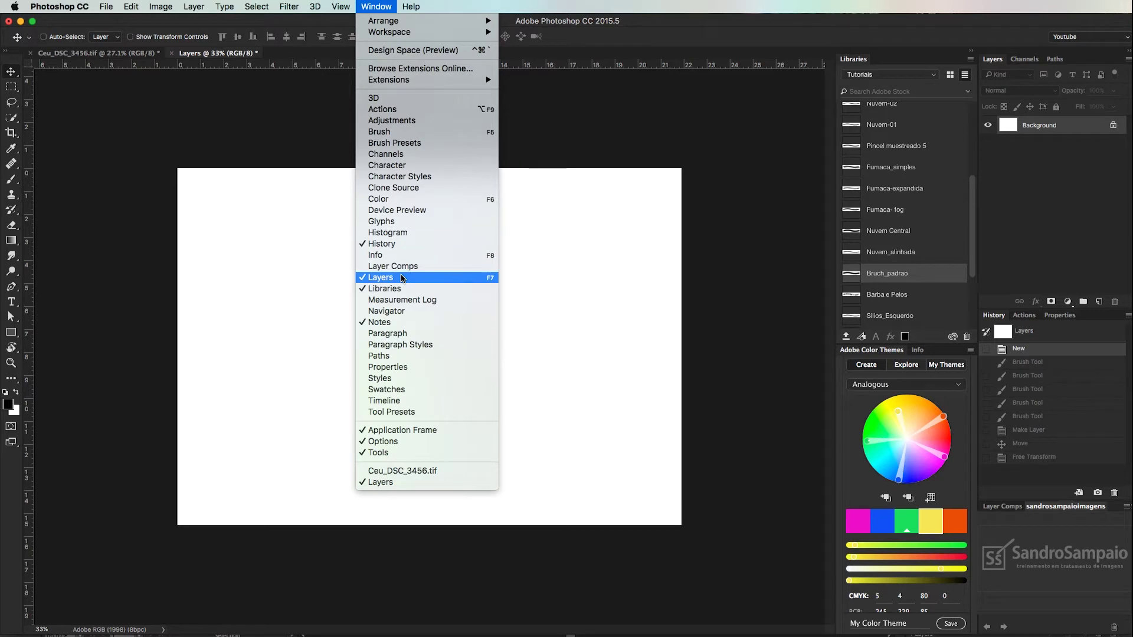
left_click(687, 137)
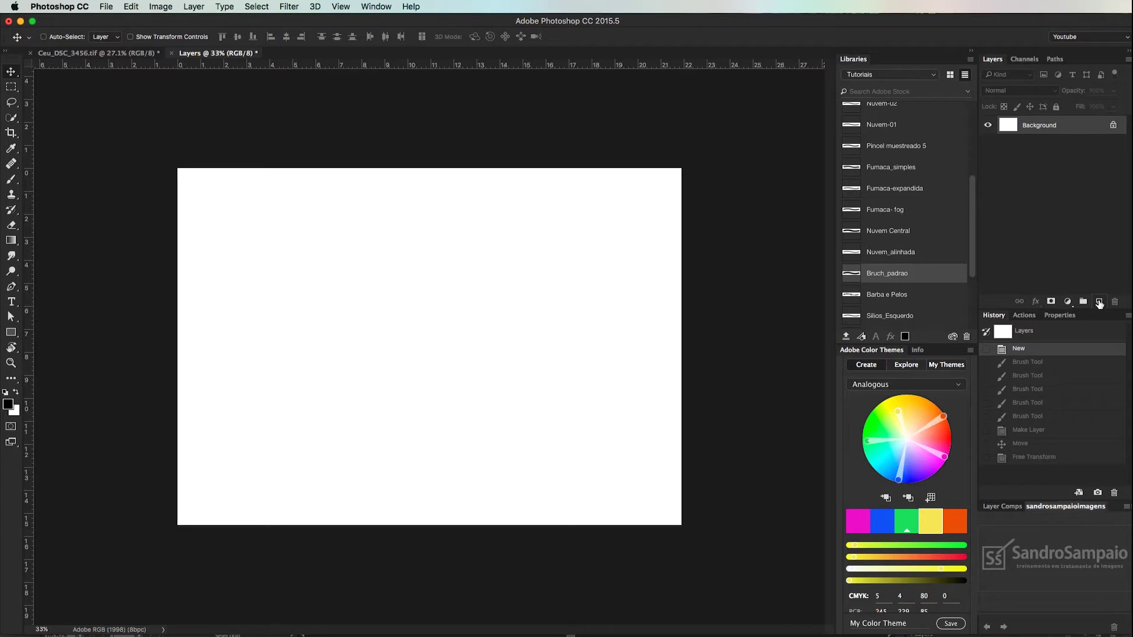
Add several trial empty layers, then delete them all.
left_click(1098, 302)
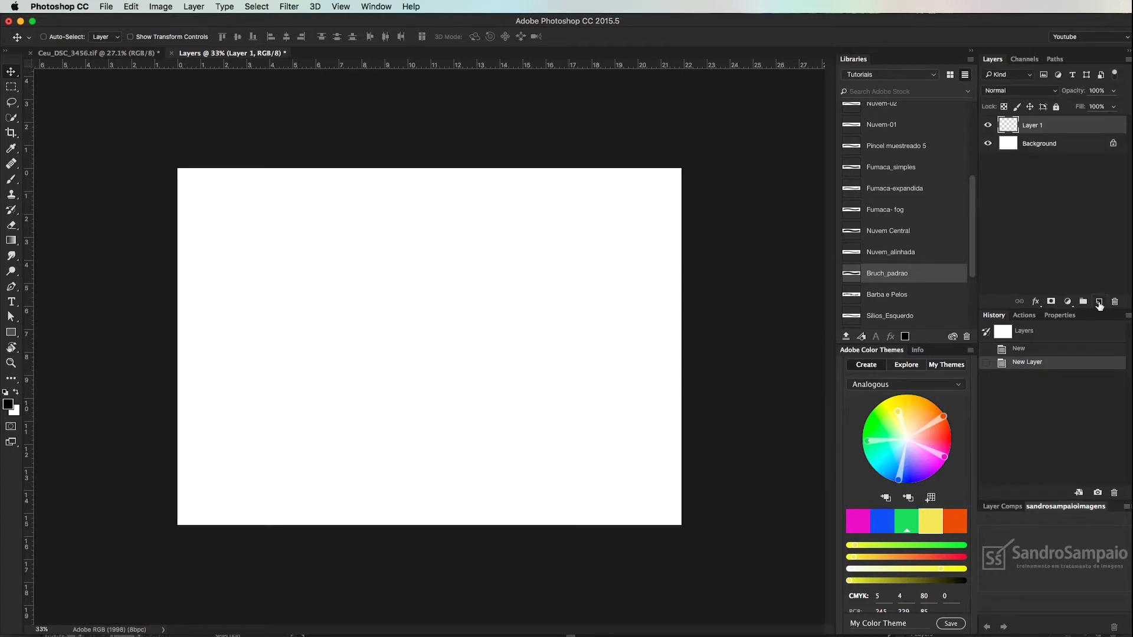
left_click(1099, 301)
left_click(1099, 302)
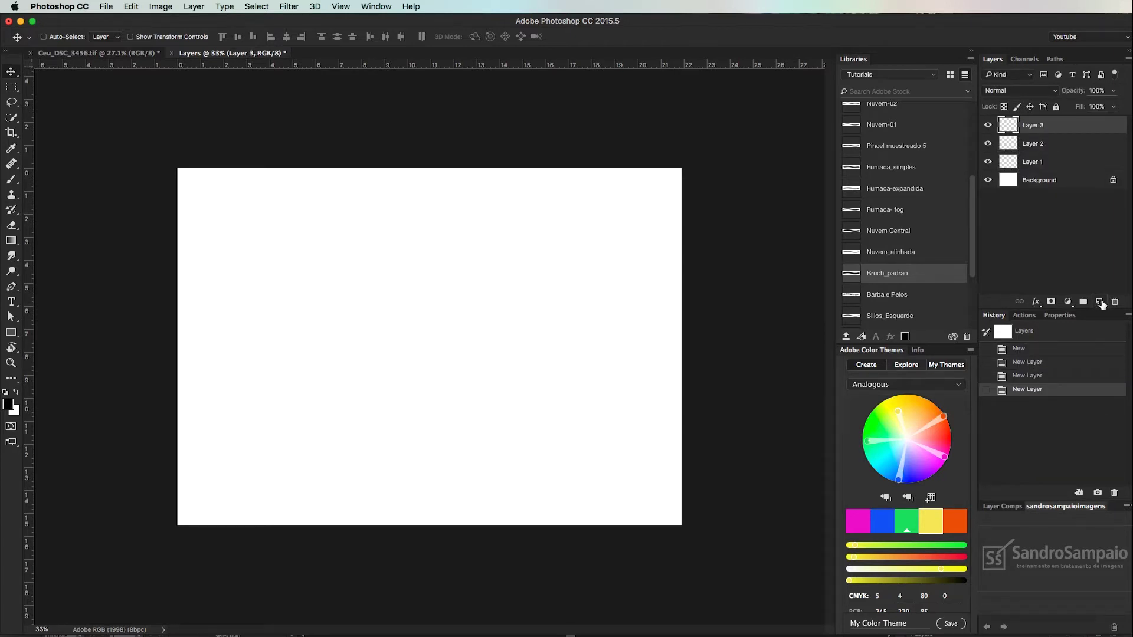
left_click(1056, 180, "shift")
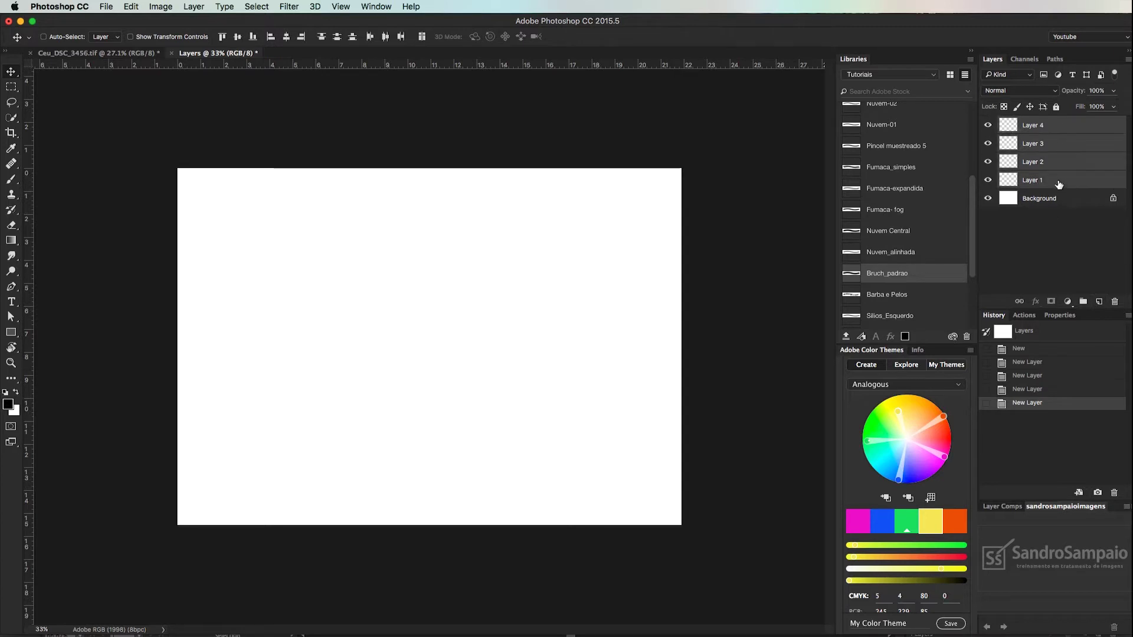
key("Delete")
left_click(1099, 302)
key("ctrl+z")
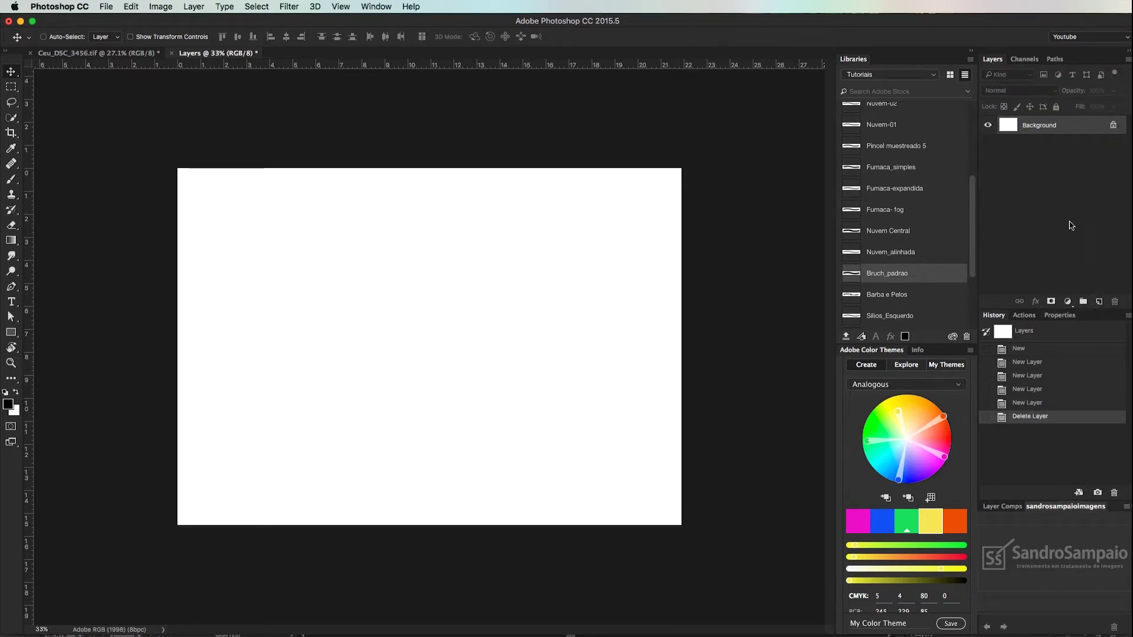
Create a new empty layer named pintura above the Background.
left_click(1099, 302, "alt")
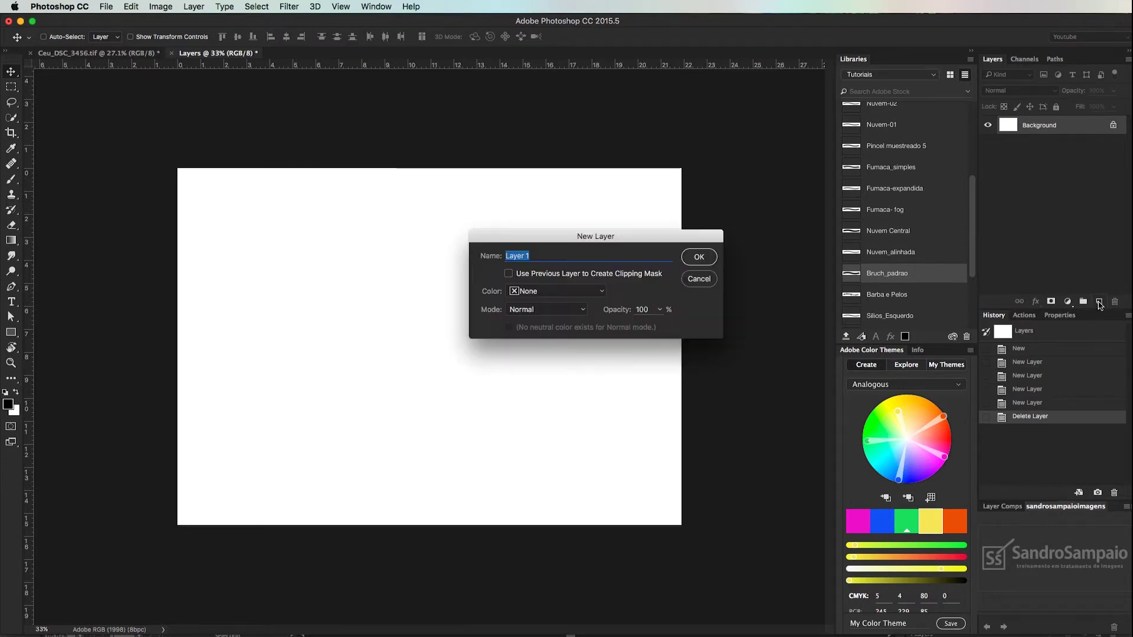
left_click_drag(638, 238, 720, 96)
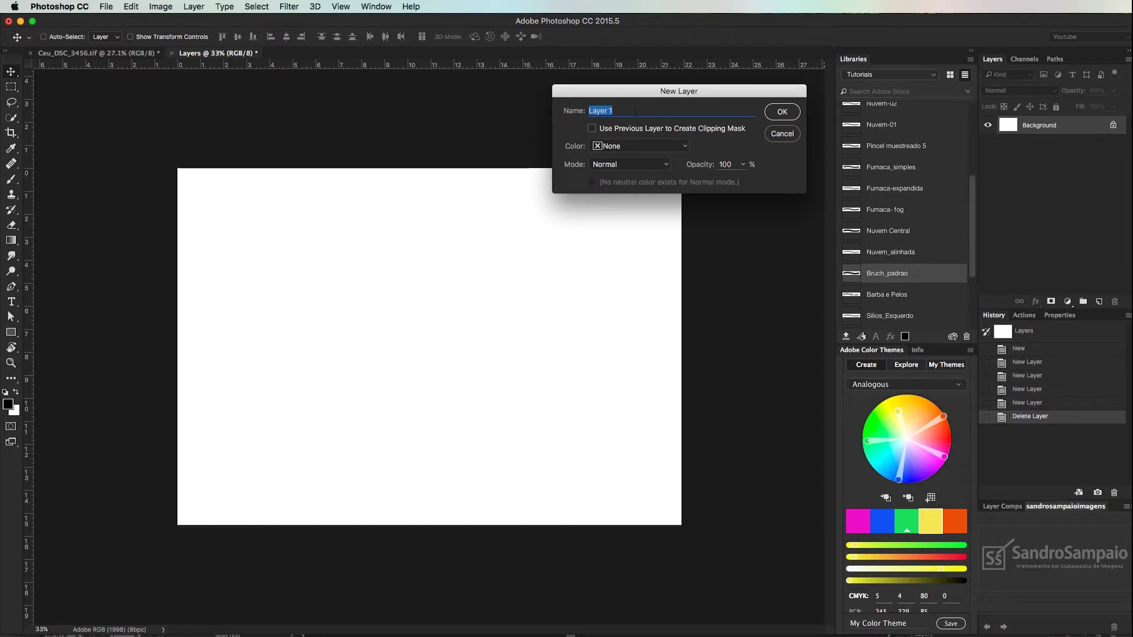
key("BackSpace")
type("pintura")
key("Return")
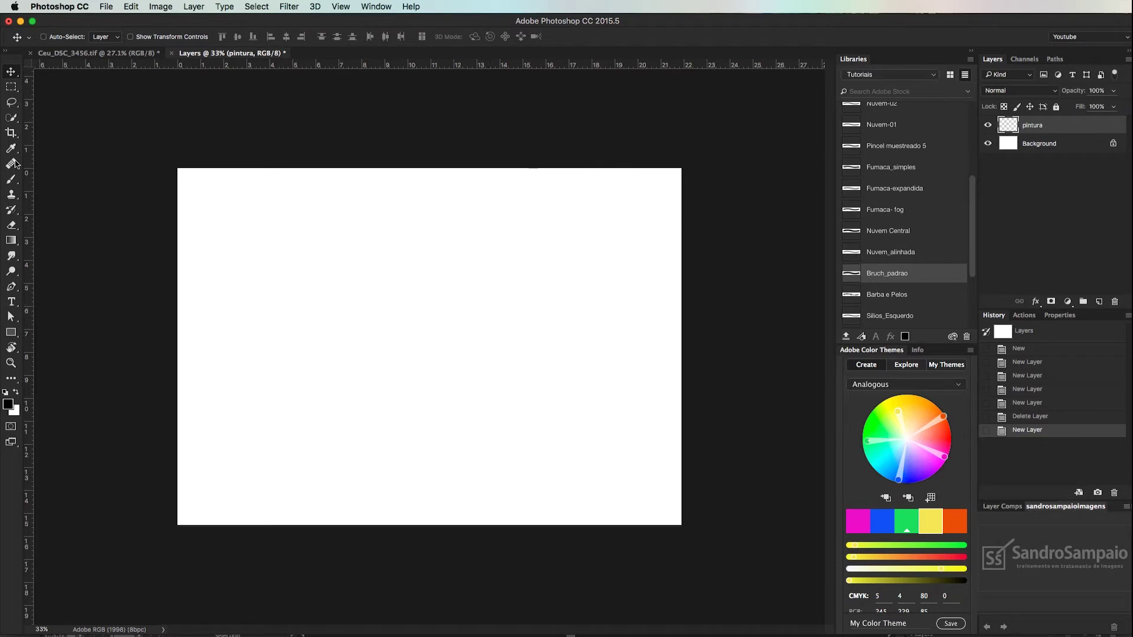
left_click(12, 180)
Paint three thick black strokes on pintura and briefly hide the Background to check transparency.
left_click_drag(236, 338, 351, 272)
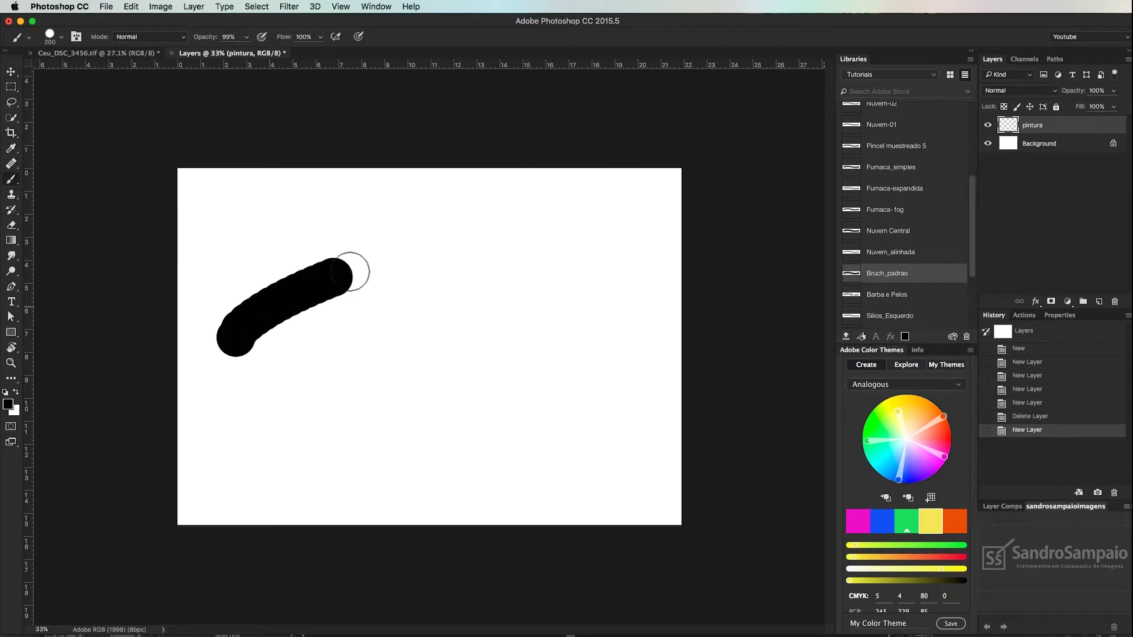
left_click_drag(294, 406, 472, 359)
left_click_drag(413, 273, 478, 247)
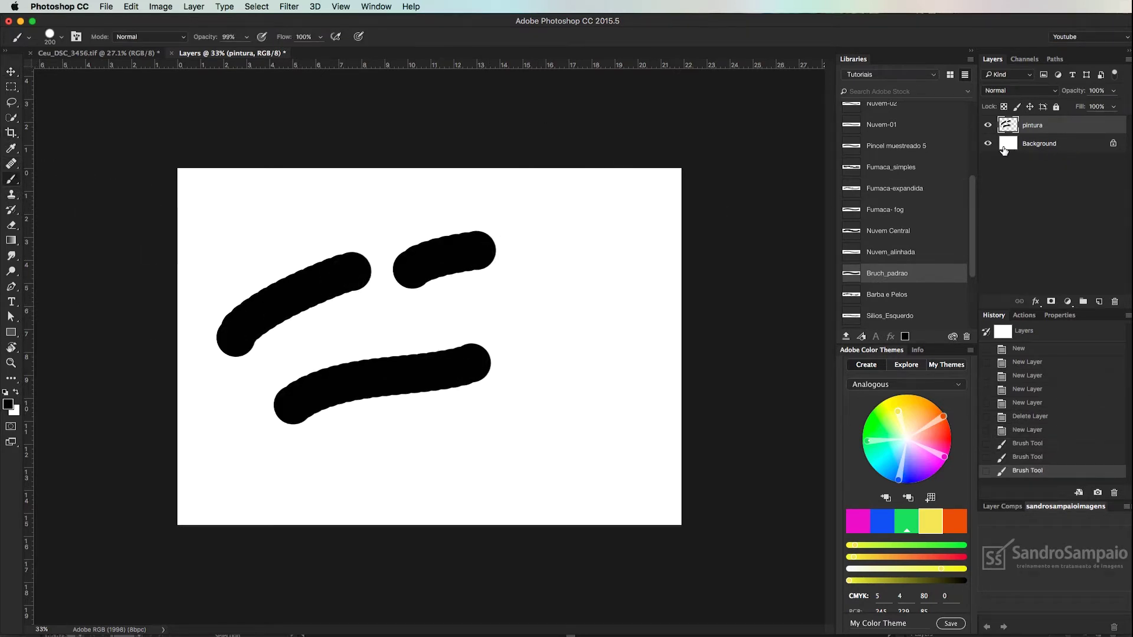
left_click(988, 143)
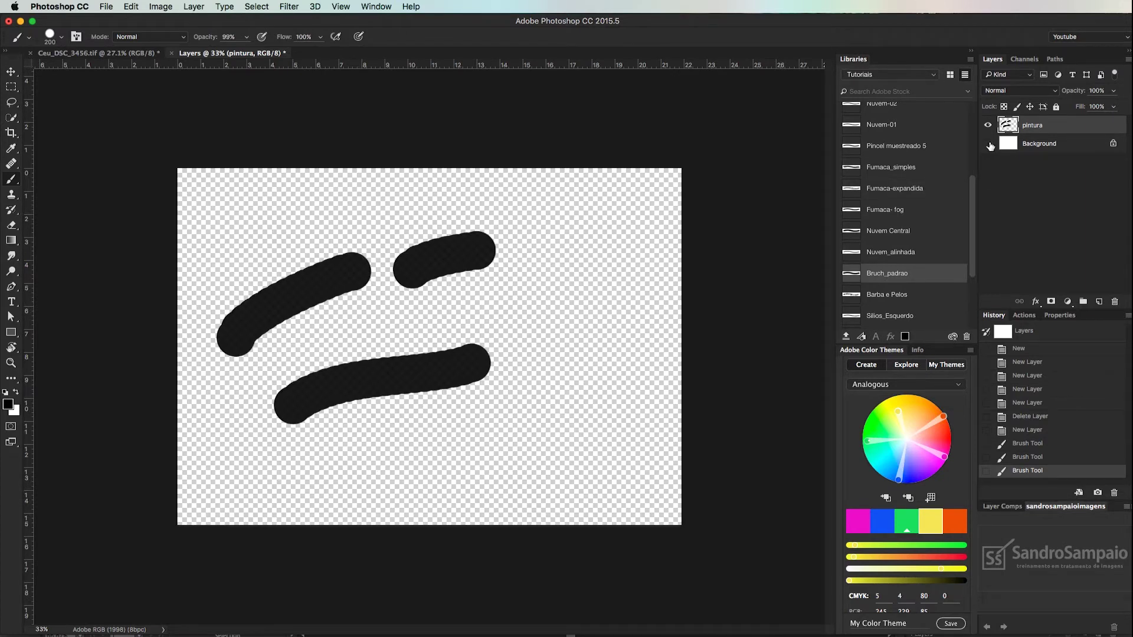
left_click(988, 143)
Move the three strokes toward the canvas centre, slightly down and right.
key("v")
mouse_move(336, 299)
left_mouse_down()
mouse_move(405, 278)
mouse_move(410, 292)
left_mouse_up()
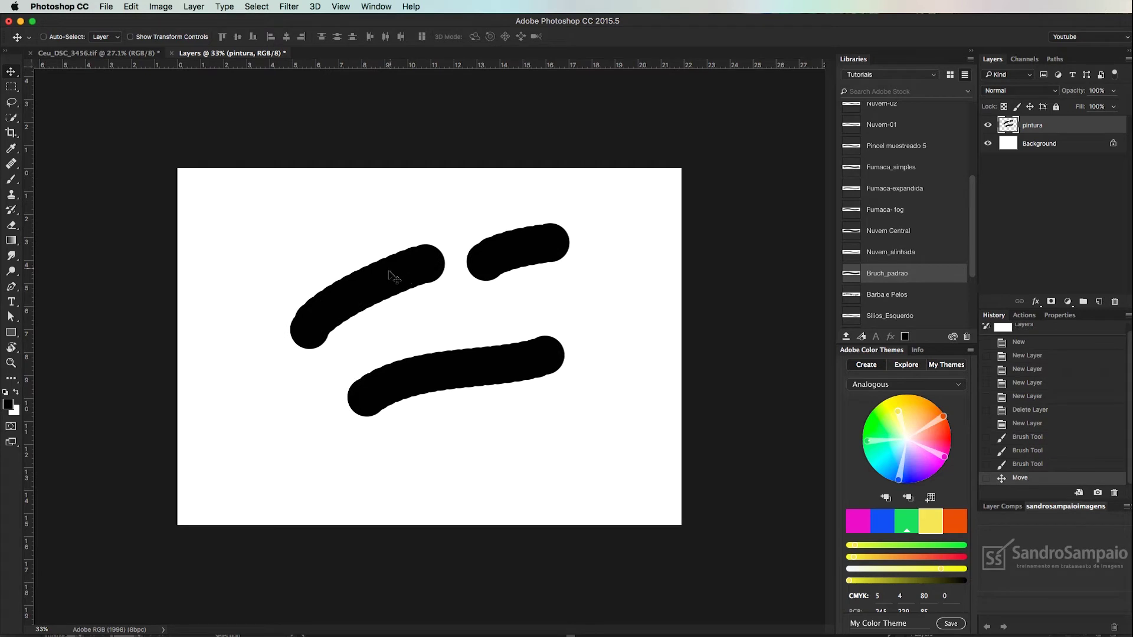
key("super")
left_click_drag(519, 366, 509, 385)
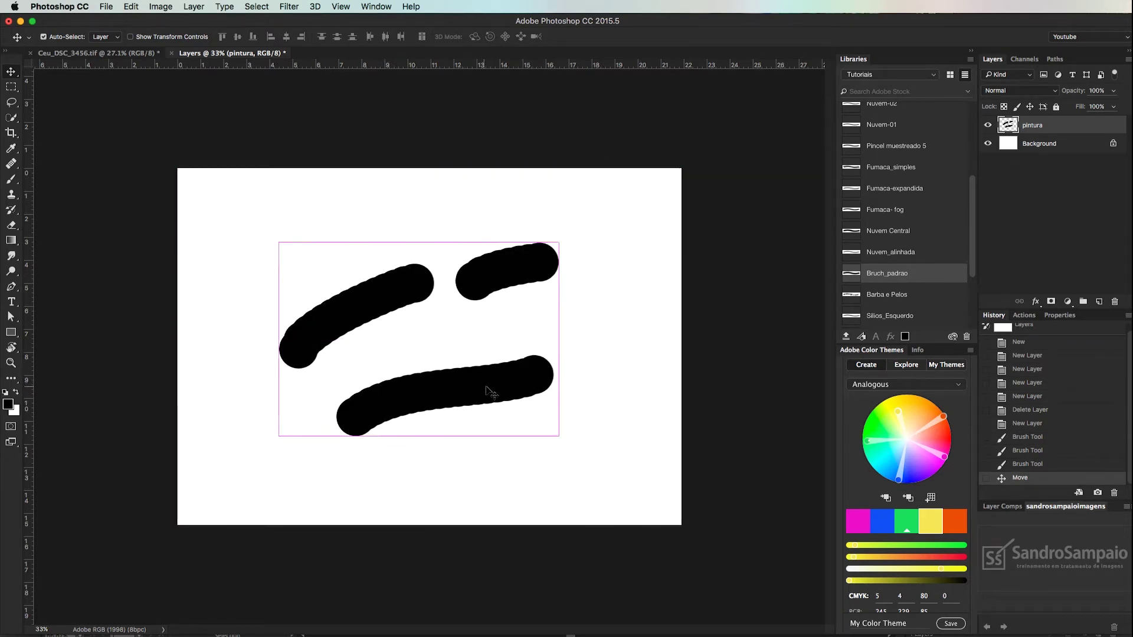
key("ctrl+t")
key("Escape")
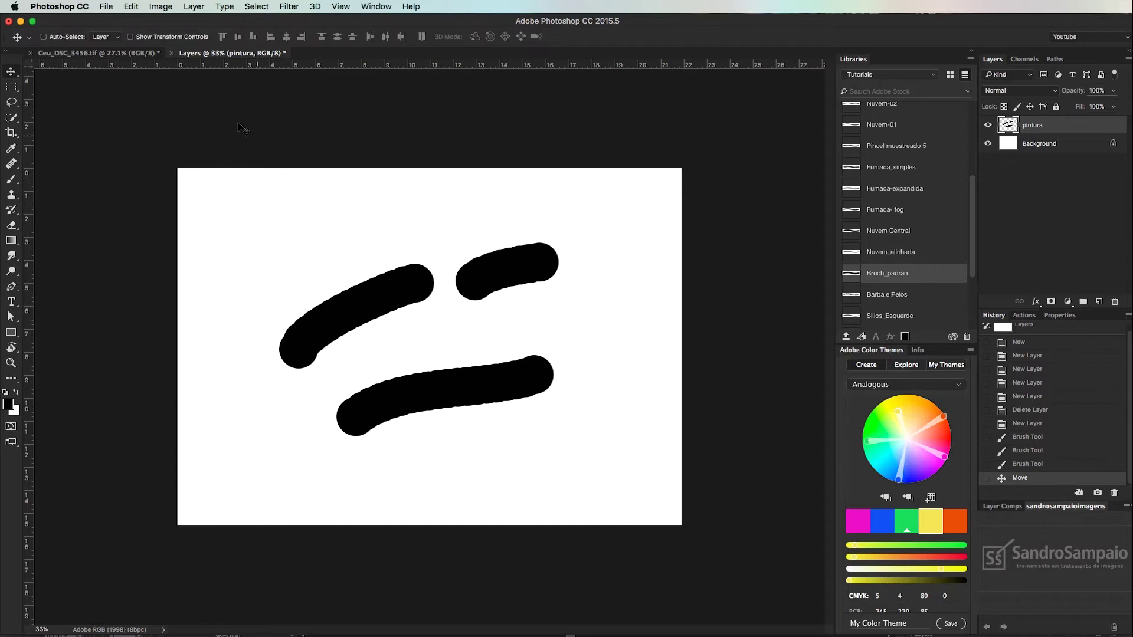
left_click(132, 6)
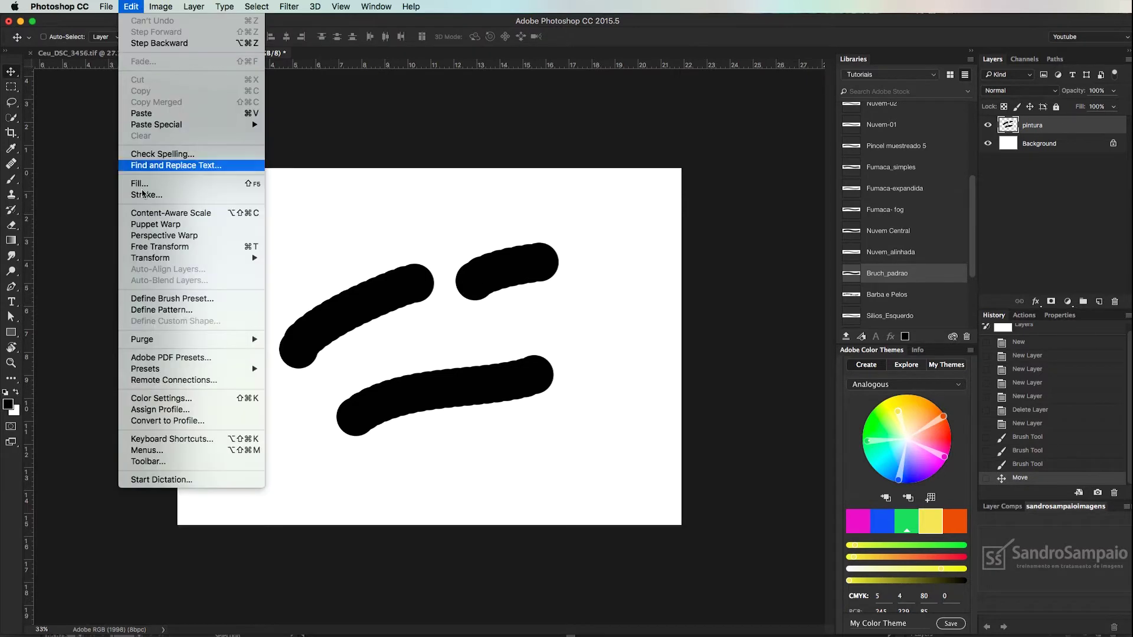
Rotate, scale and perspective-distort the pintura strokes, then delete the pintura layer.
left_click(192, 247)
mouse_move(652, 241)
left_mouse_down()
mouse_move(585, 218)
mouse_move(542, 236)
left_mouse_up()
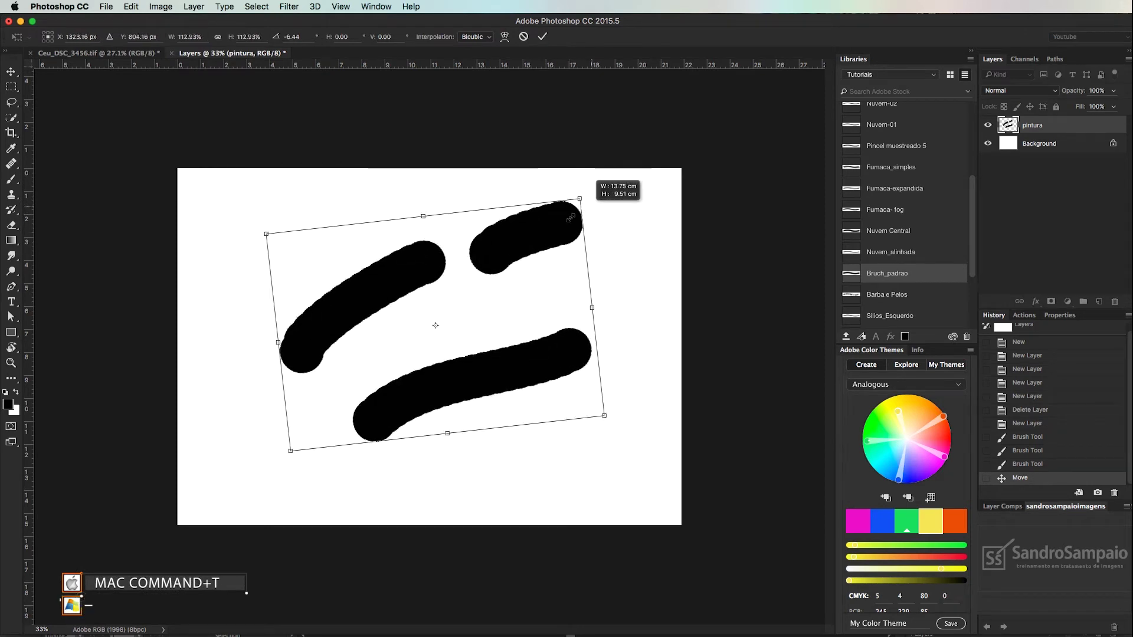
mouse_move(542, 236)
left_mouse_down()
mouse_move(590, 204)
mouse_move(540, 250)
left_mouse_up()
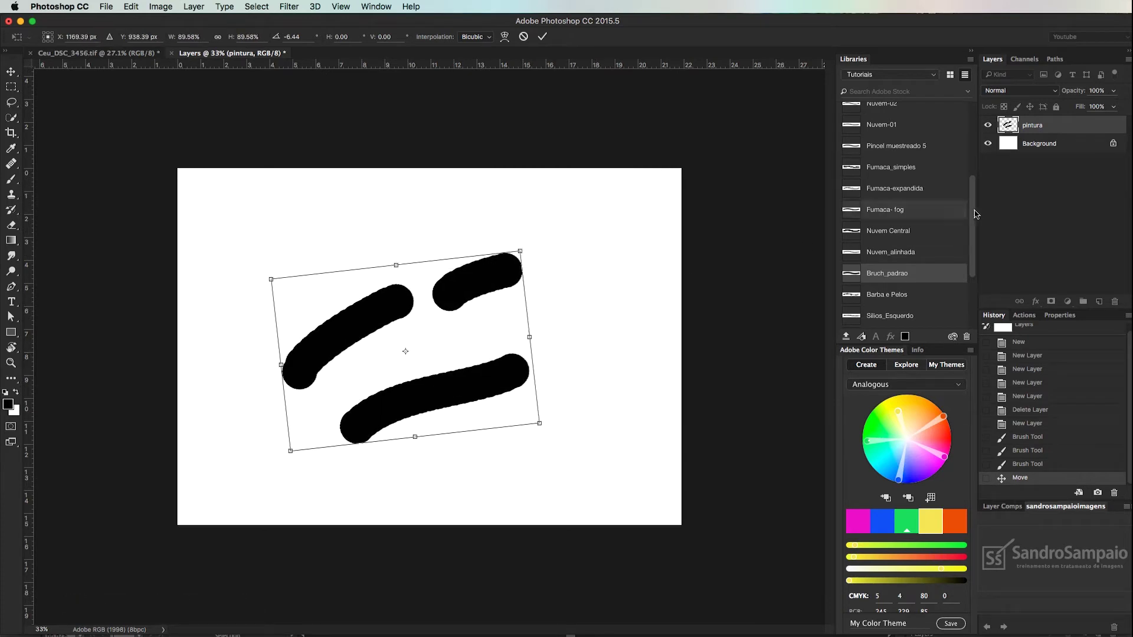
left_click_drag(541, 426, 615, 452)
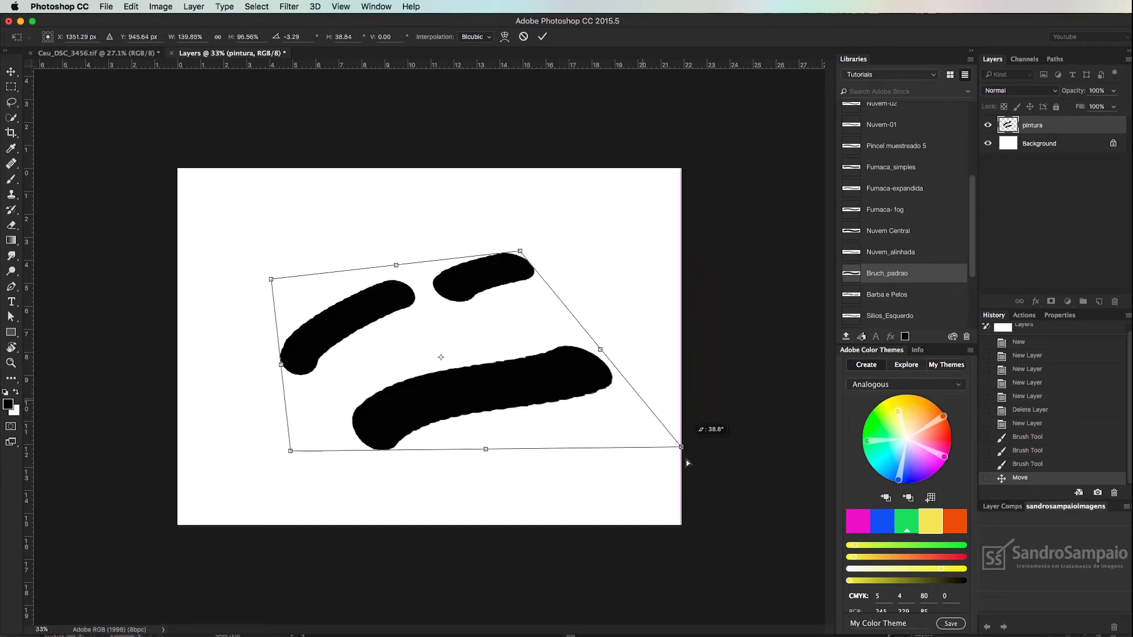
left_click_drag(291, 451, 133, 456)
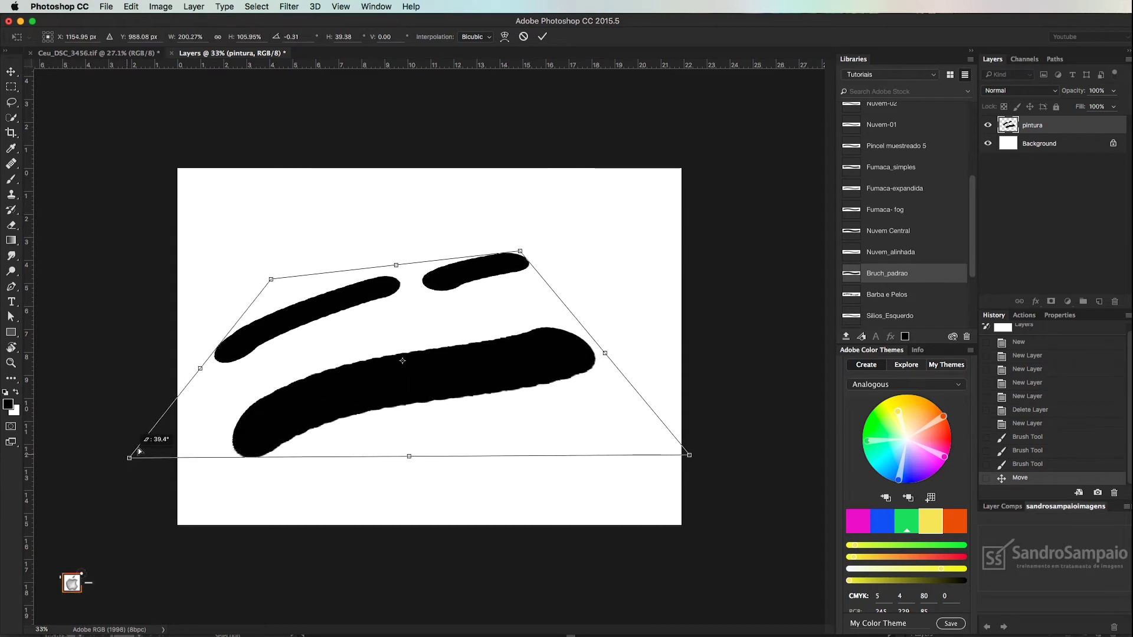
left_click_drag(272, 282, 310, 314)
key("Return")
key("Delete")
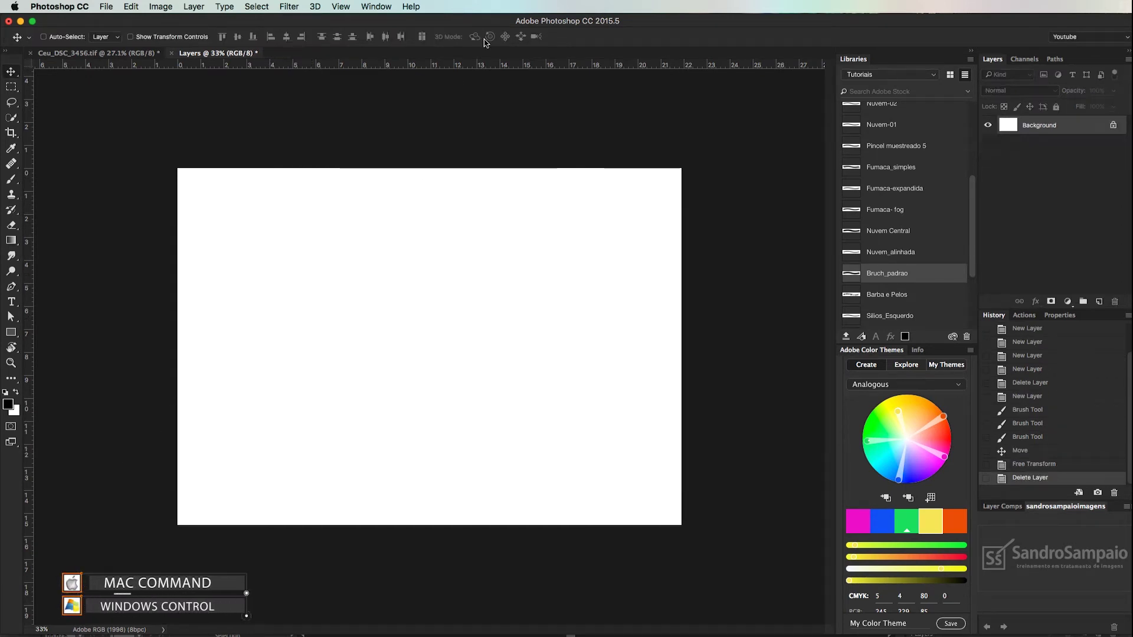
Drag the sky photo from Ceu_DSC_3456.tif into the Layers document as Layer 1.
left_click(129, 54)
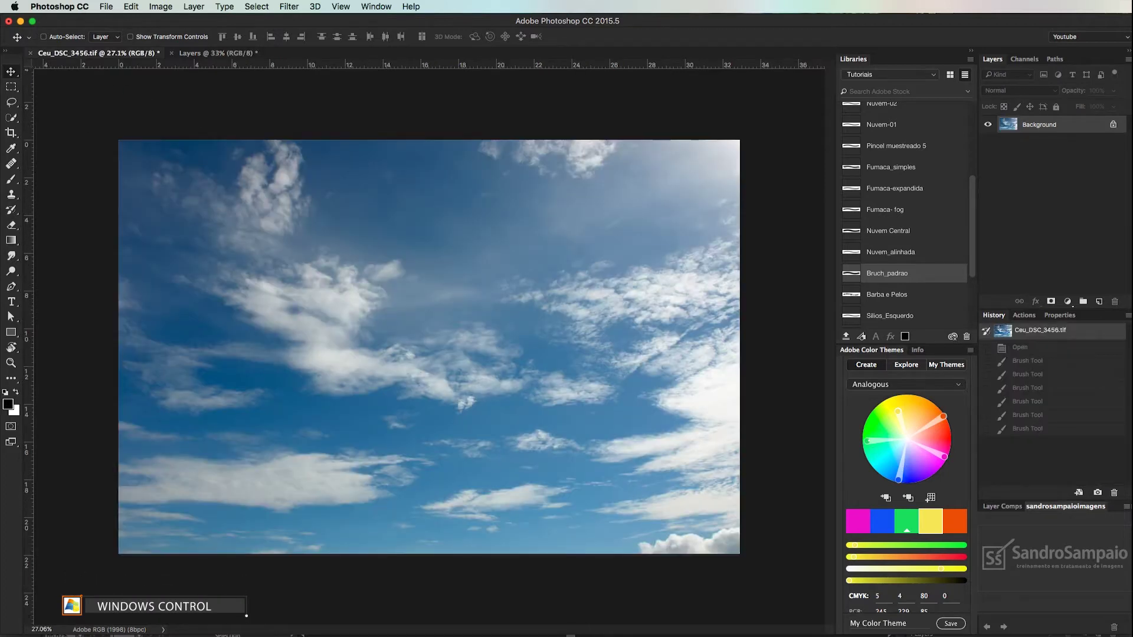
left_click_drag(680, 231, 203, 57)
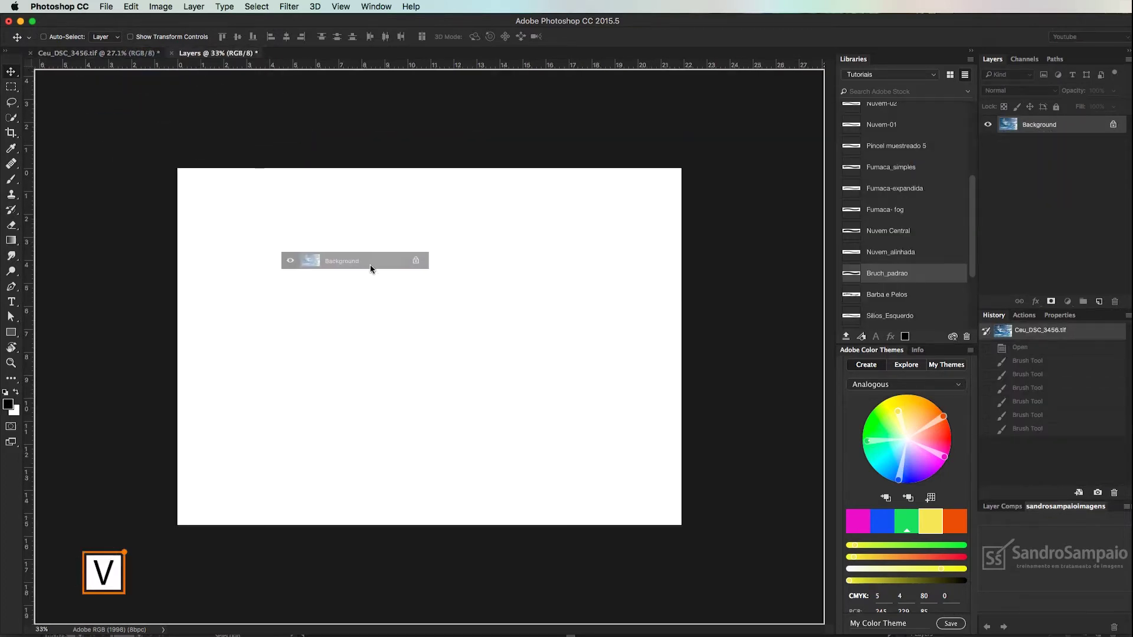
left_click_drag(203, 57, 377, 263)
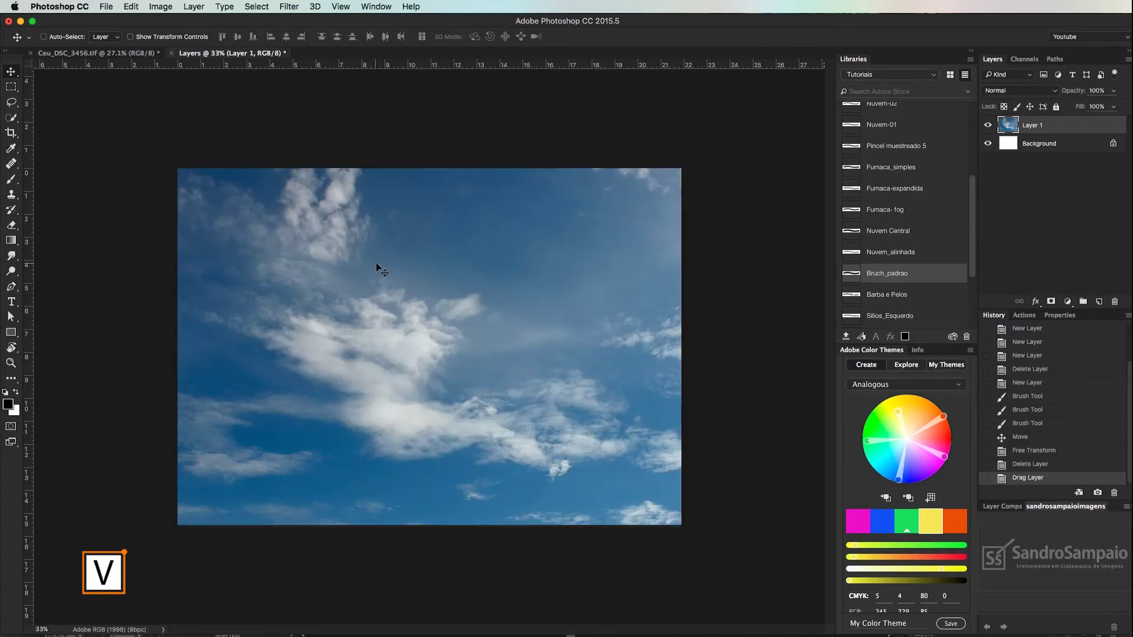
key("z")
left_click_drag(443, 256, 407, 256)
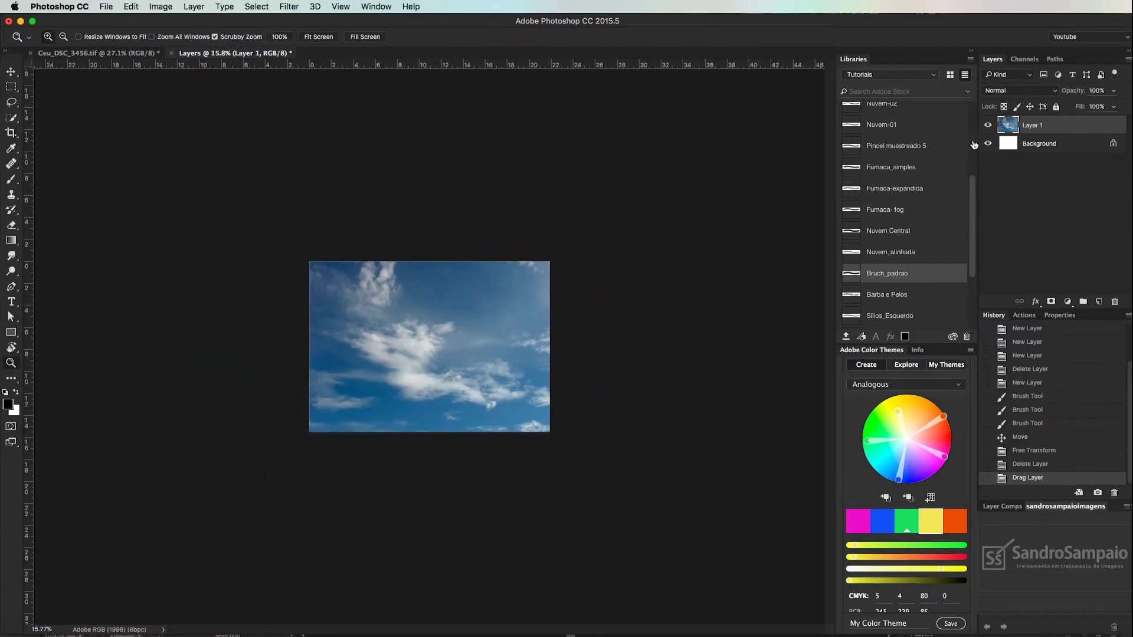
left_click(988, 125)
Align the sky layer to the top-left corner and scale it to about 71% to fit.
key("v")
key("ctrl+t")
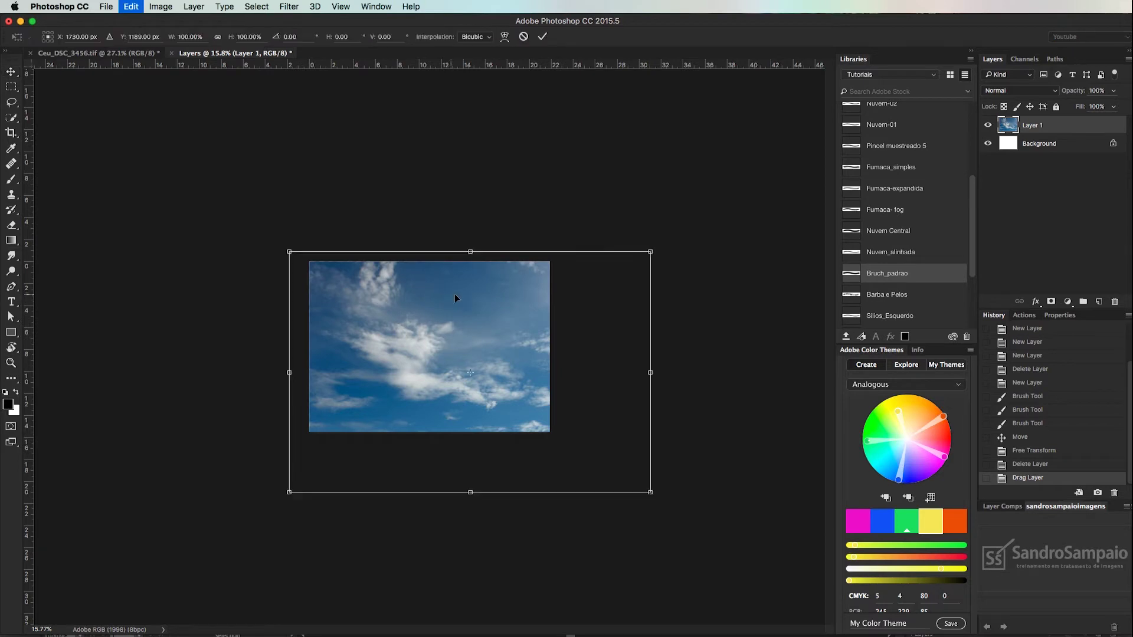
left_click_drag(512, 306, 515, 303)
left_click_drag(476, 269, 494, 290)
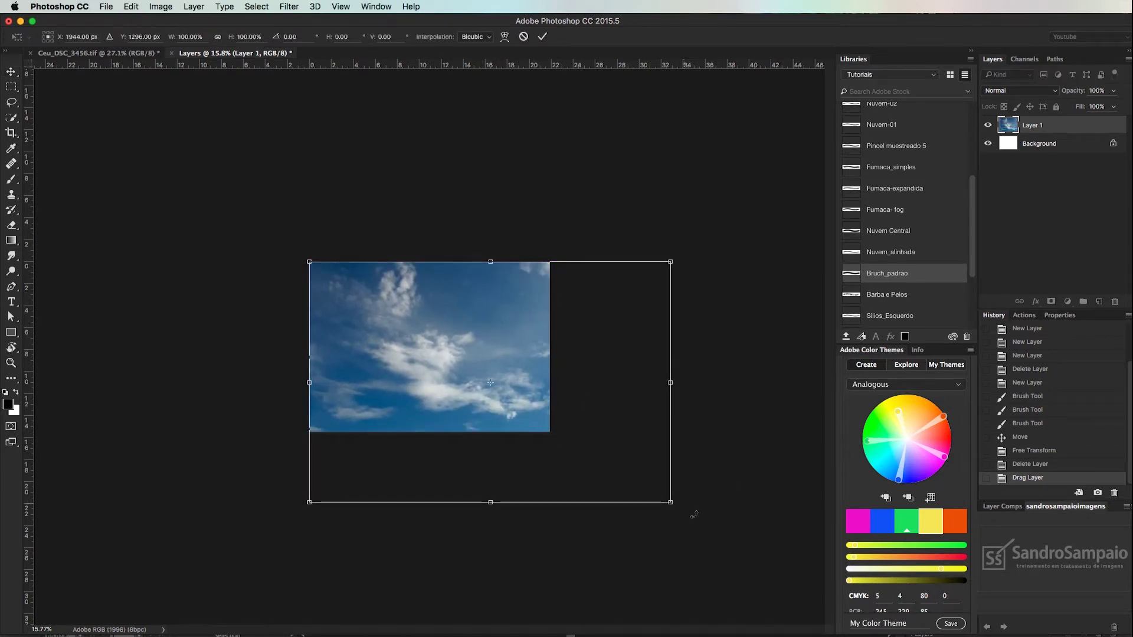
mouse_move(673, 506)
left_mouse_down()
mouse_move(555, 449)
mouse_move(567, 433)
left_mouse_up()
key("Return")
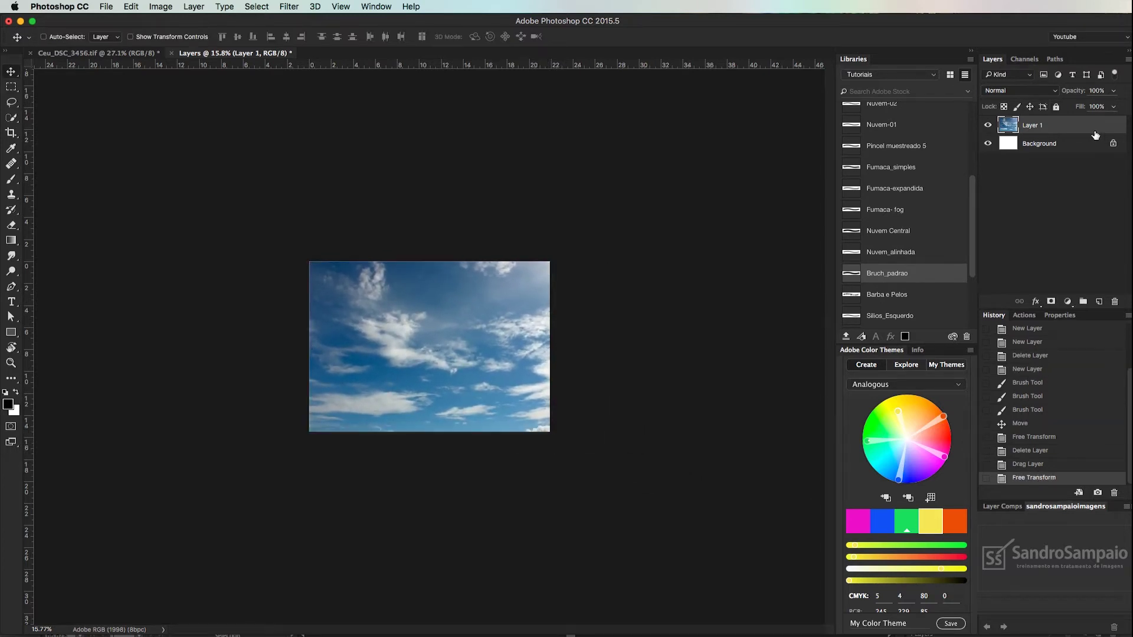
Center Layer 1 vertically and horizontally on the Background.
left_click(1077, 147, "super")
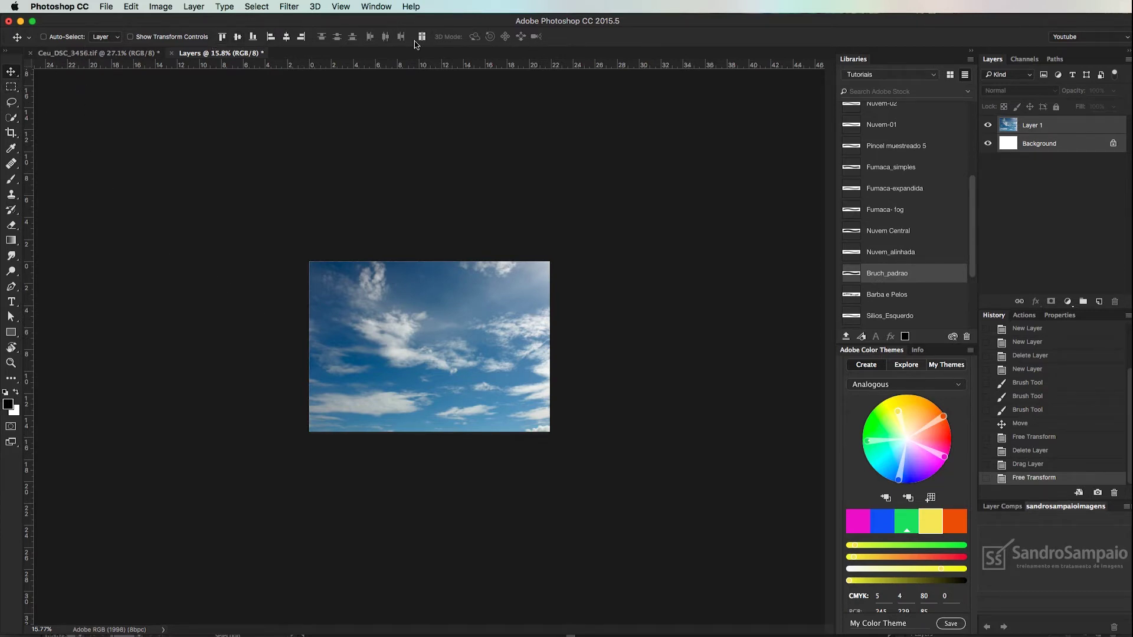
left_click(1092, 146)
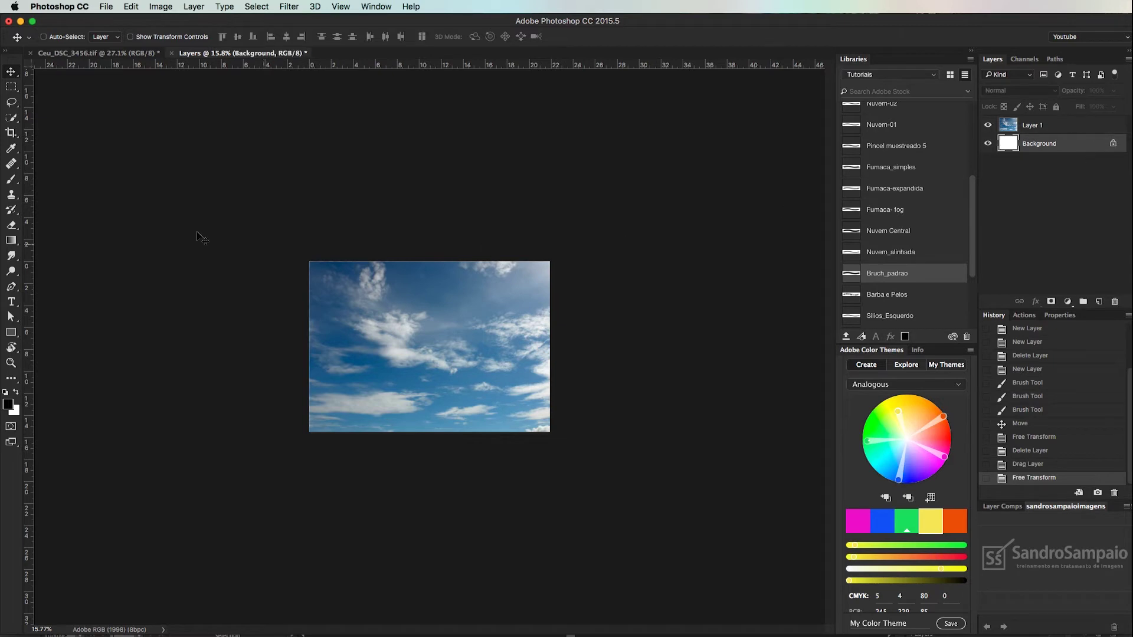
left_click(11, 195)
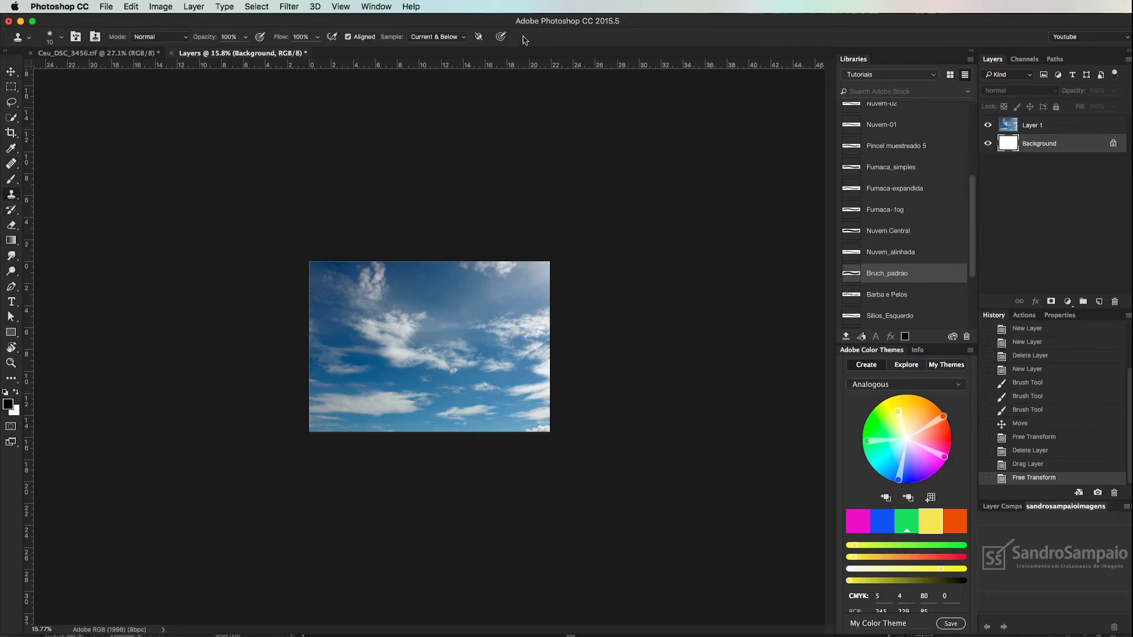
left_click(11, 73)
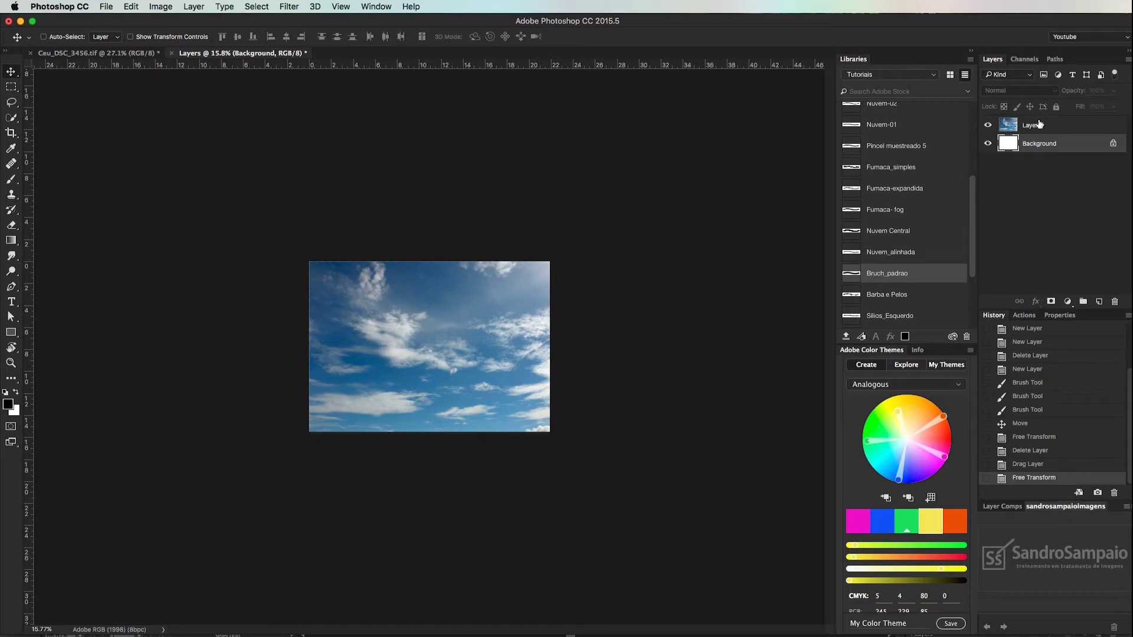
left_click(1040, 125)
left_click(1058, 146, "shift")
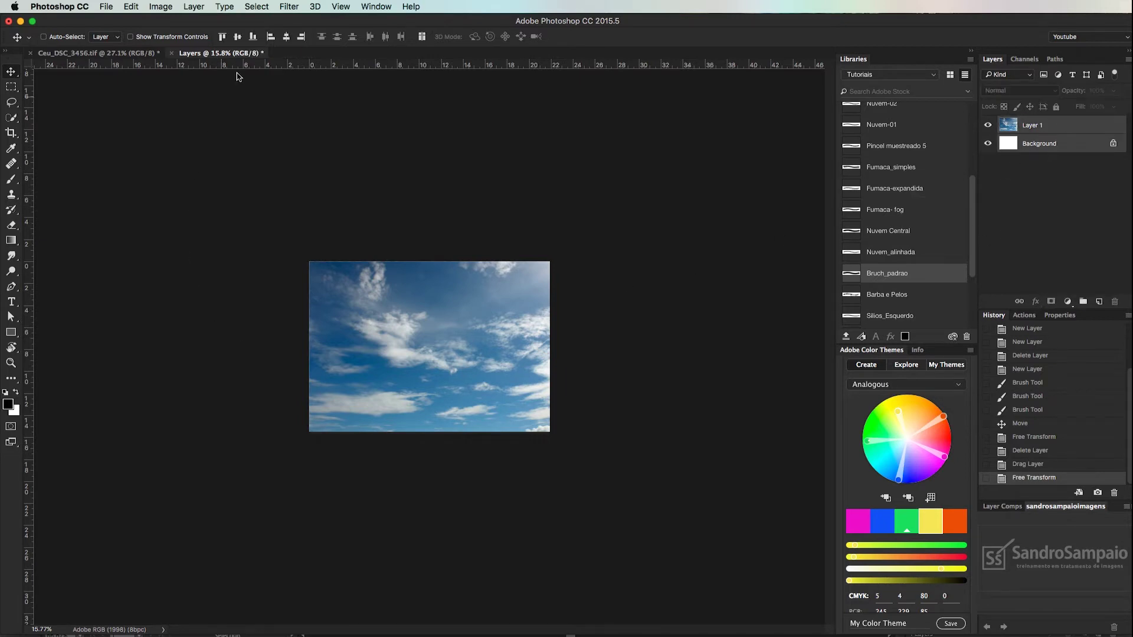
left_click(238, 37)
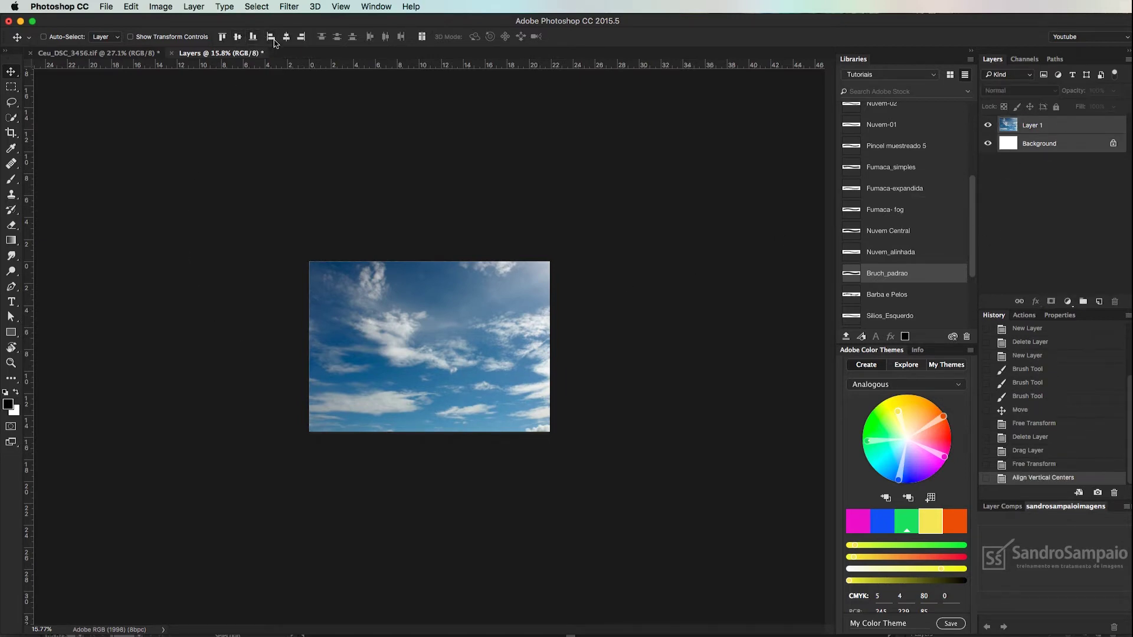
left_click(286, 38)
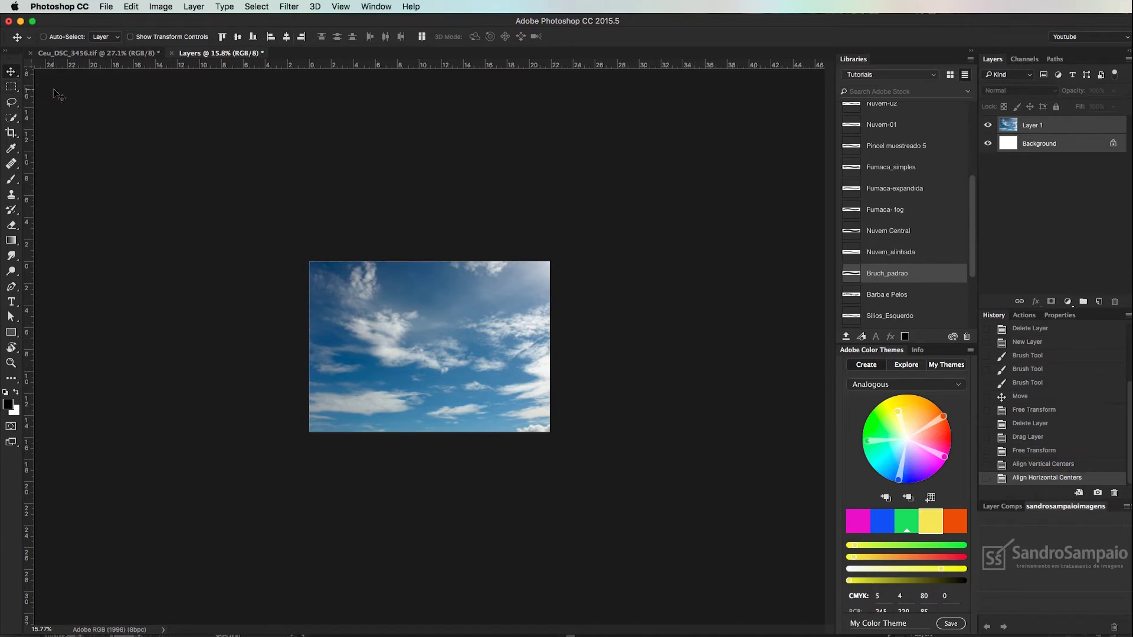
Rename Layer 1 to Ceu.
left_click(1036, 127)
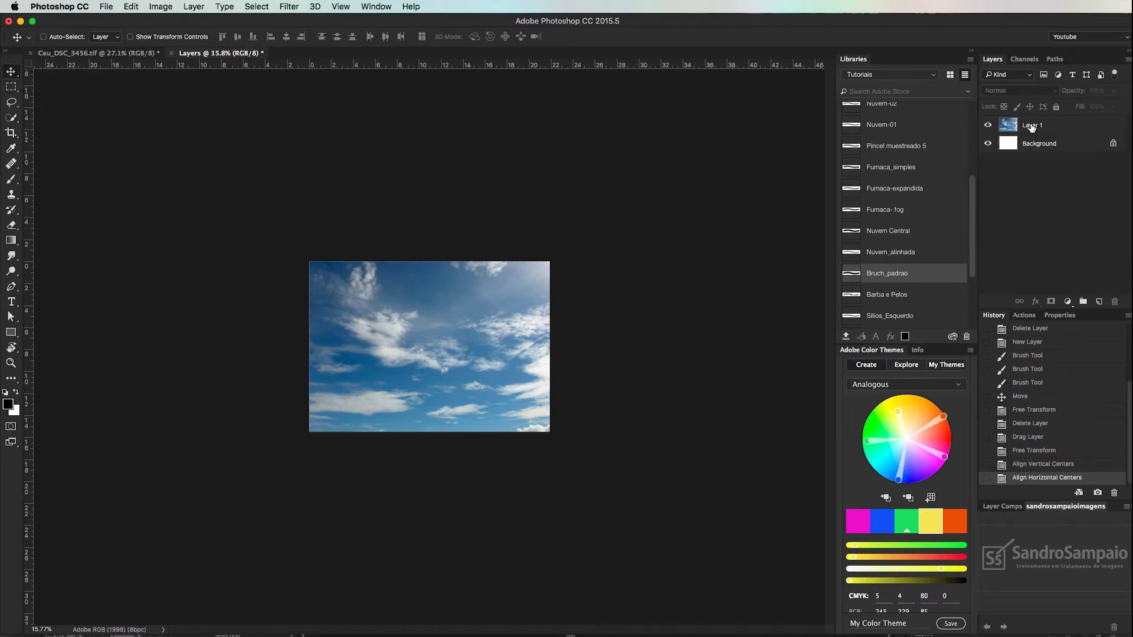
double_click(1032, 125)
type("Ce")
key("Return")
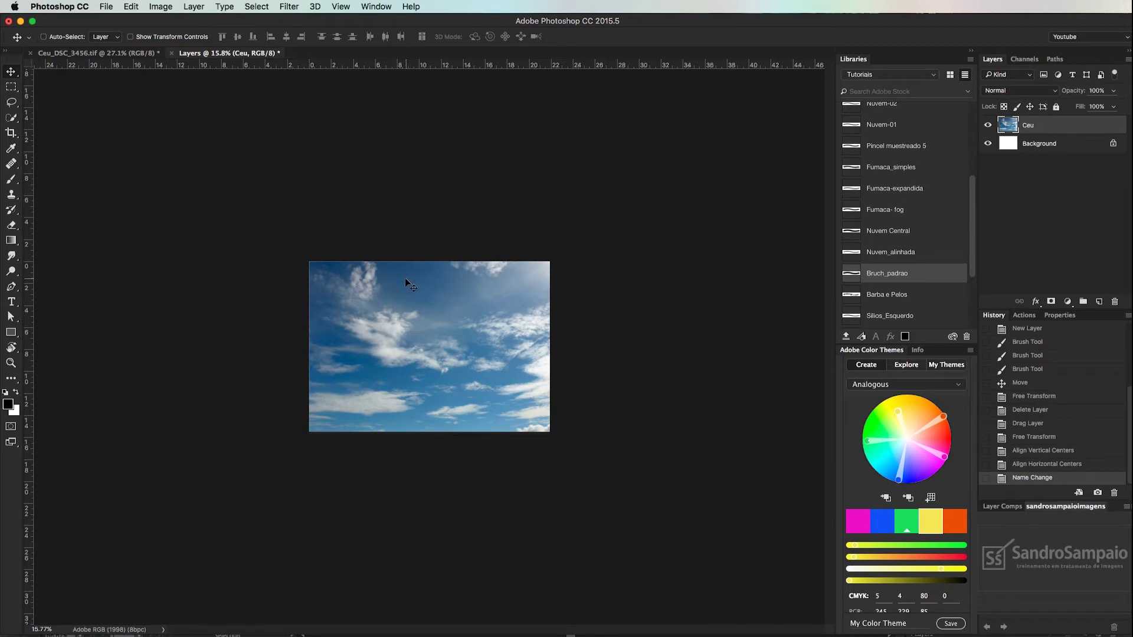
left_click(1068, 302)
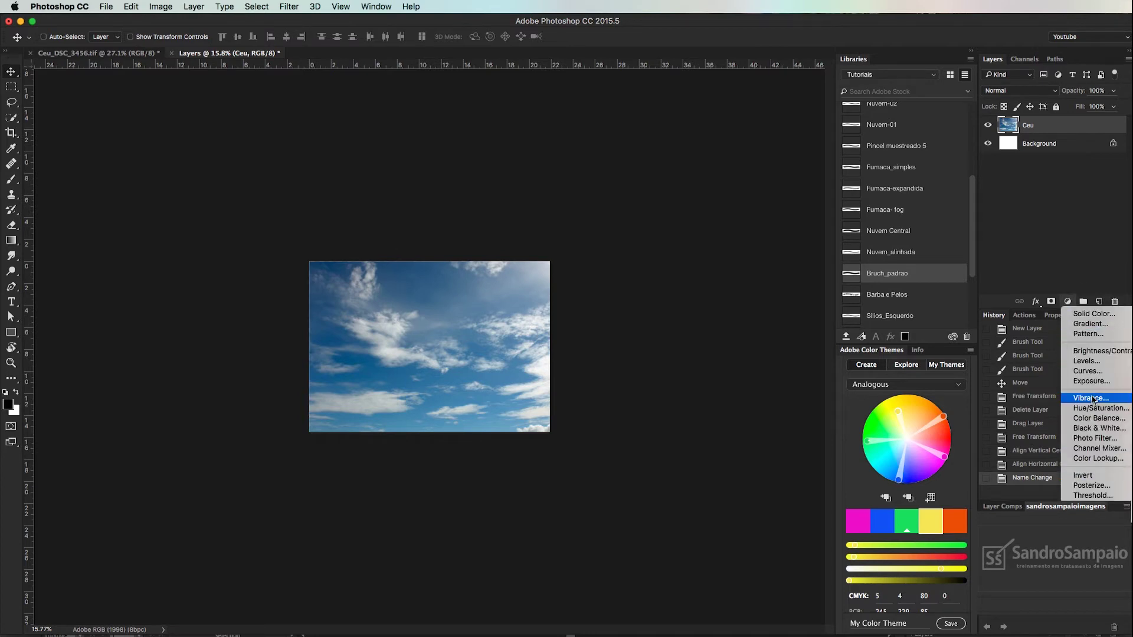
Add a steeper Curves adjustment for contrast and name it Contraste.
left_click(1092, 371)
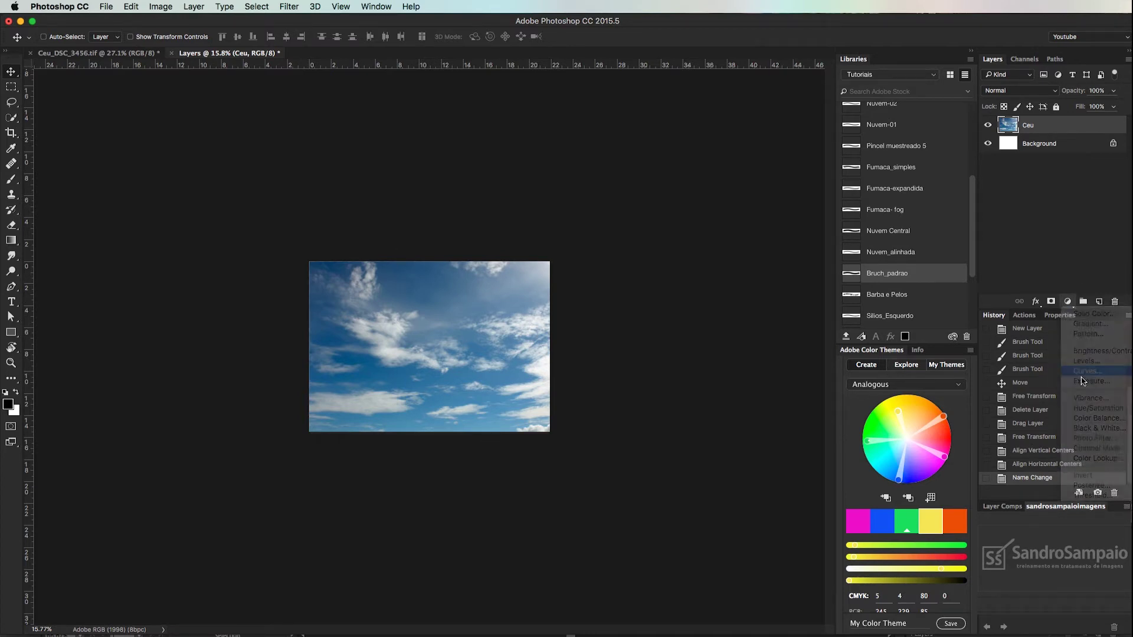
left_click_drag(1115, 377, 1103, 377)
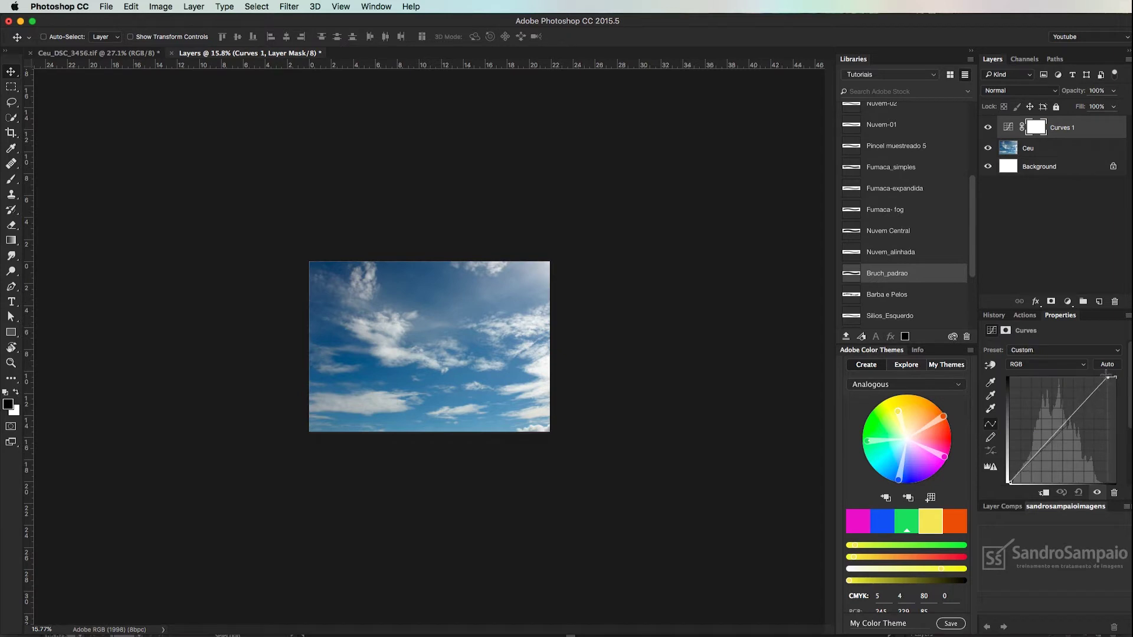
left_click_drag(1010, 481, 1014, 482)
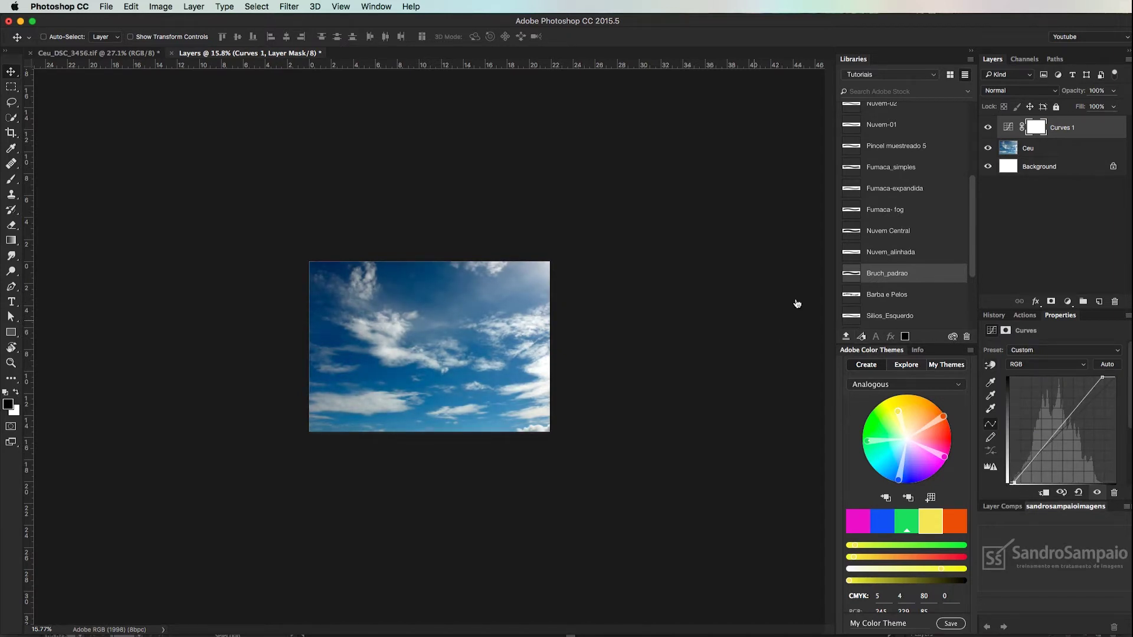
left_click(988, 127)
double_click(1063, 128)
type("c")
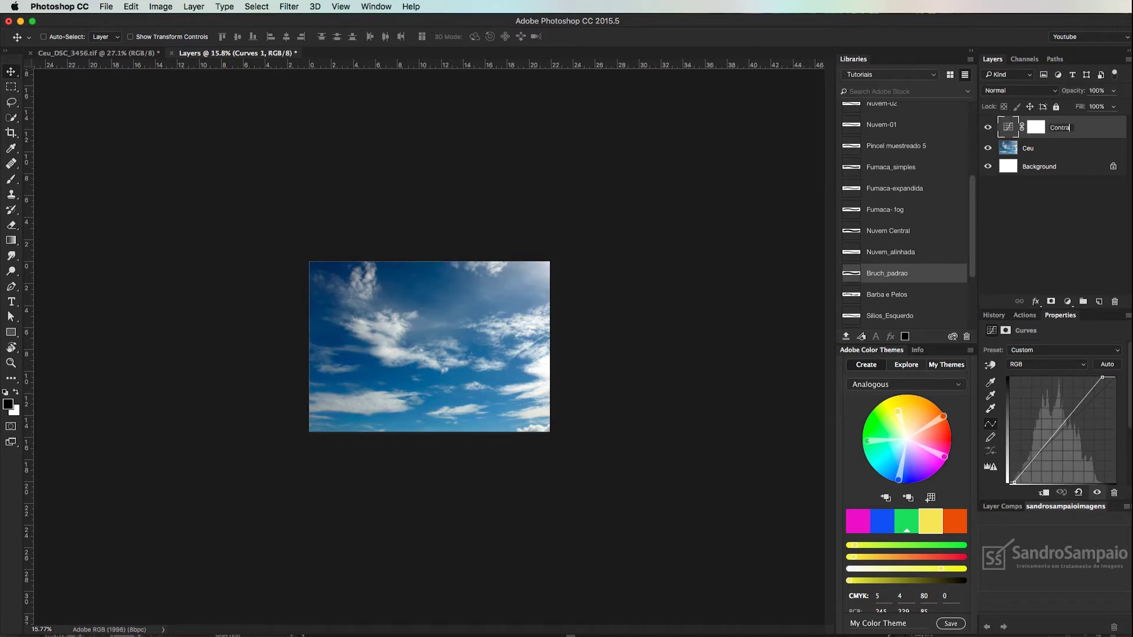
key("Return")
Add a Selective Color layer with Blues Cyan +17, Magenta -20, named Tonalidade.
left_click(1066, 303)
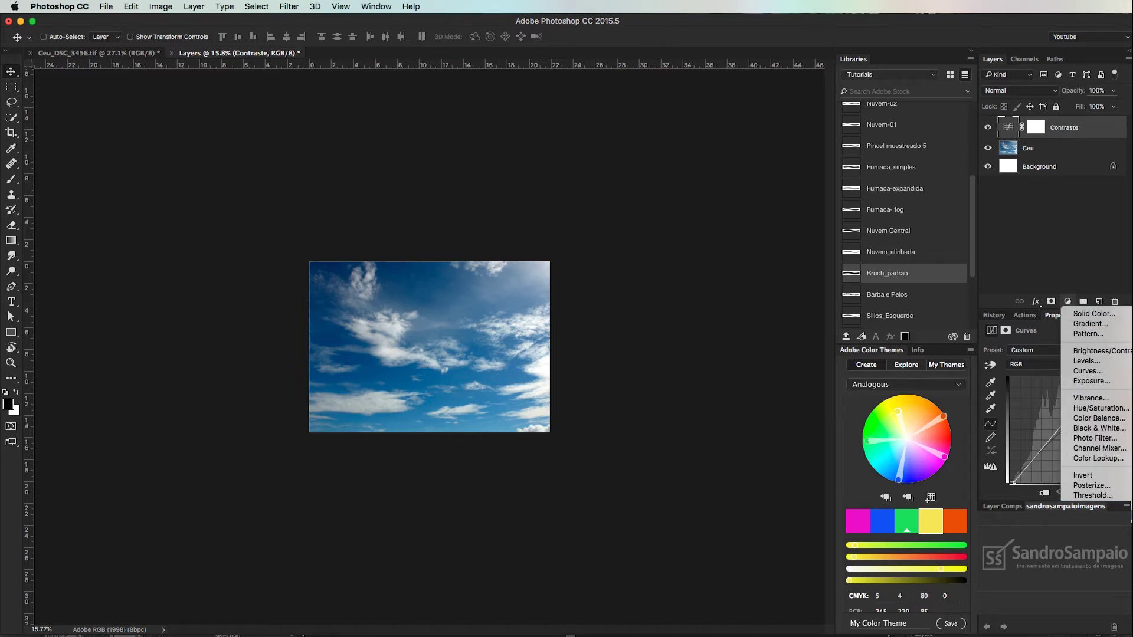
left_click(1098, 515)
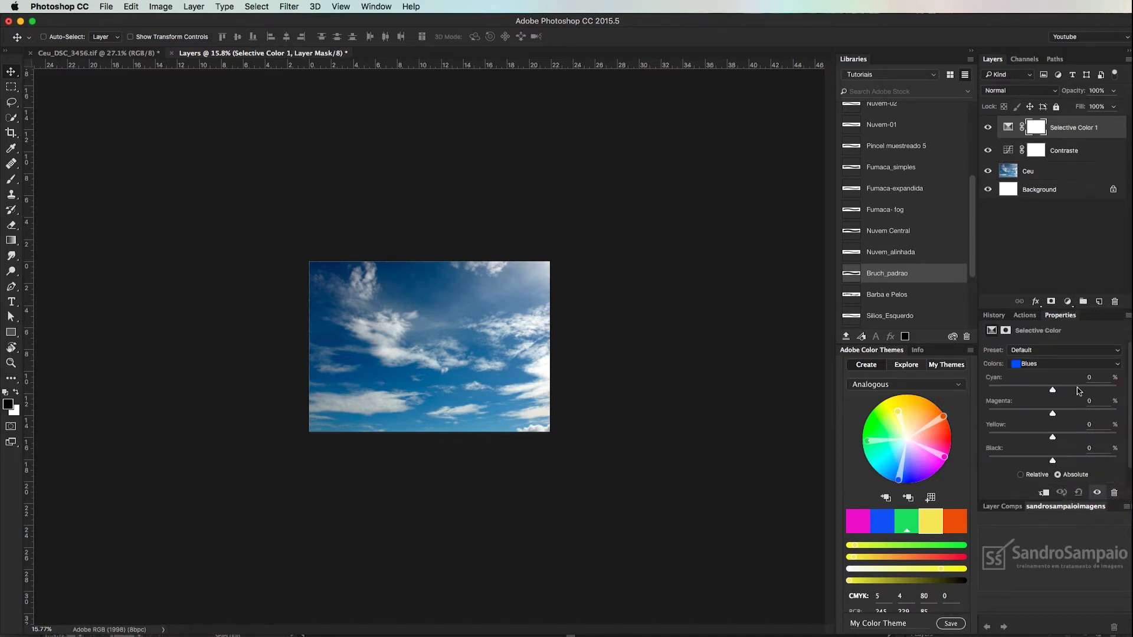
left_click_drag(1053, 391, 1060, 390)
left_click_drag(1041, 415, 1041, 415)
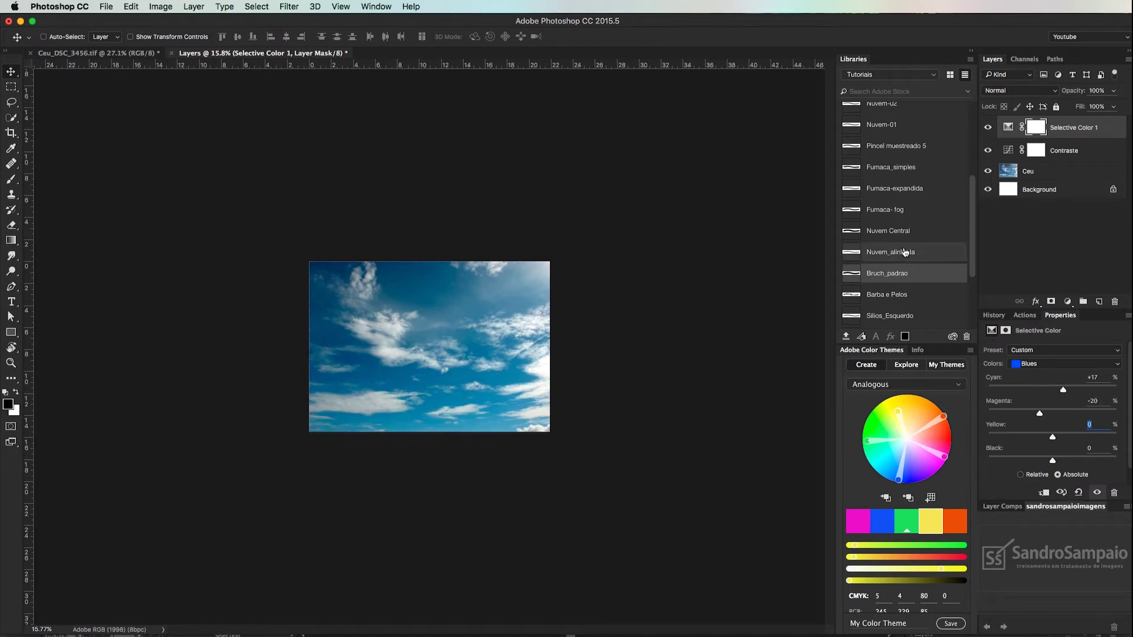
double_click(1076, 128)
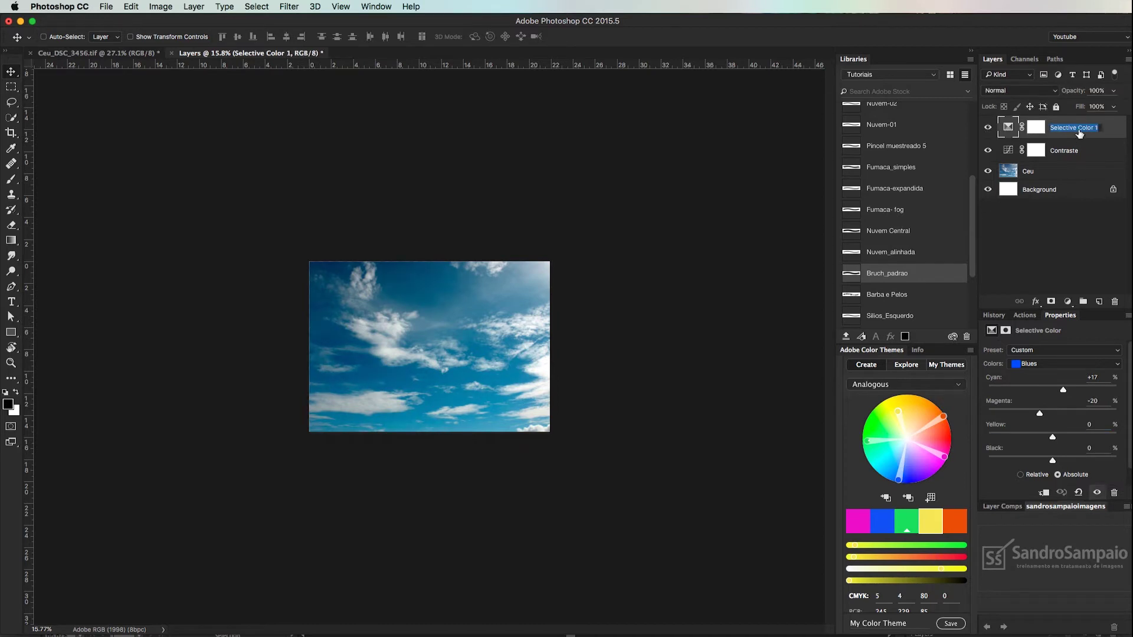
type("Tonalidade")
key("Return")
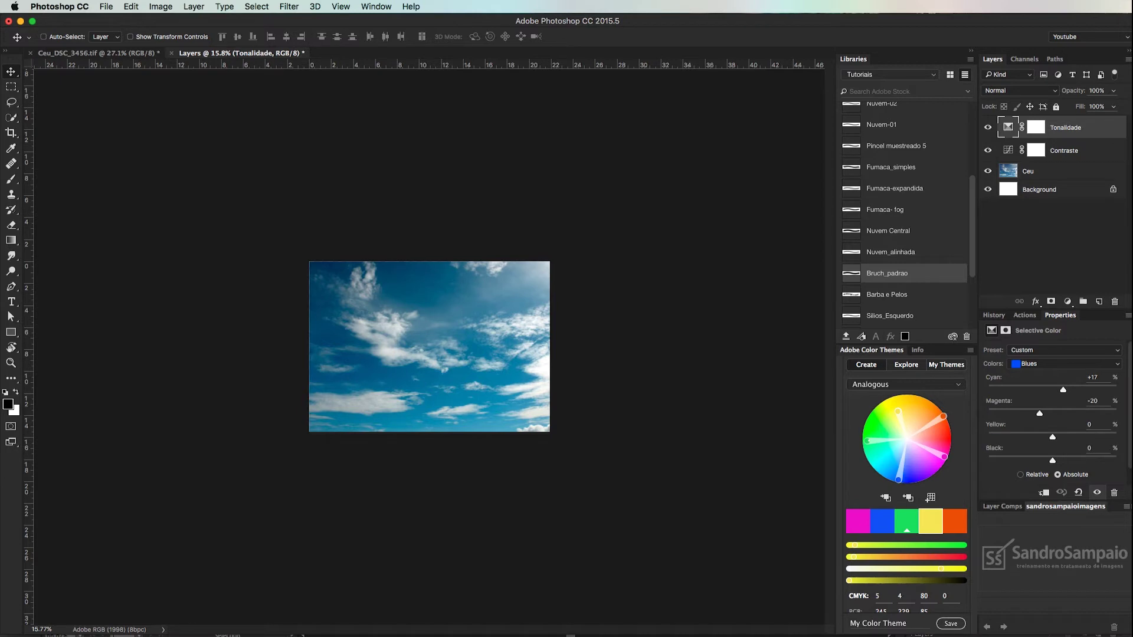
left_click(1068, 302)
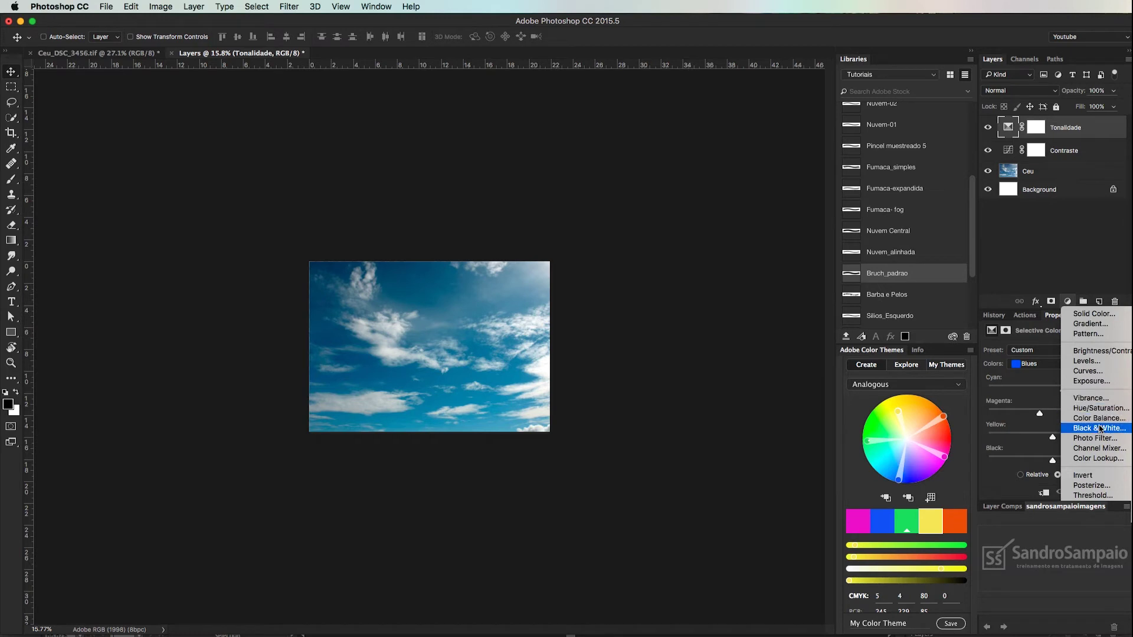
left_click(582, 235)
left_click(160, 7)
left_click(164, 7)
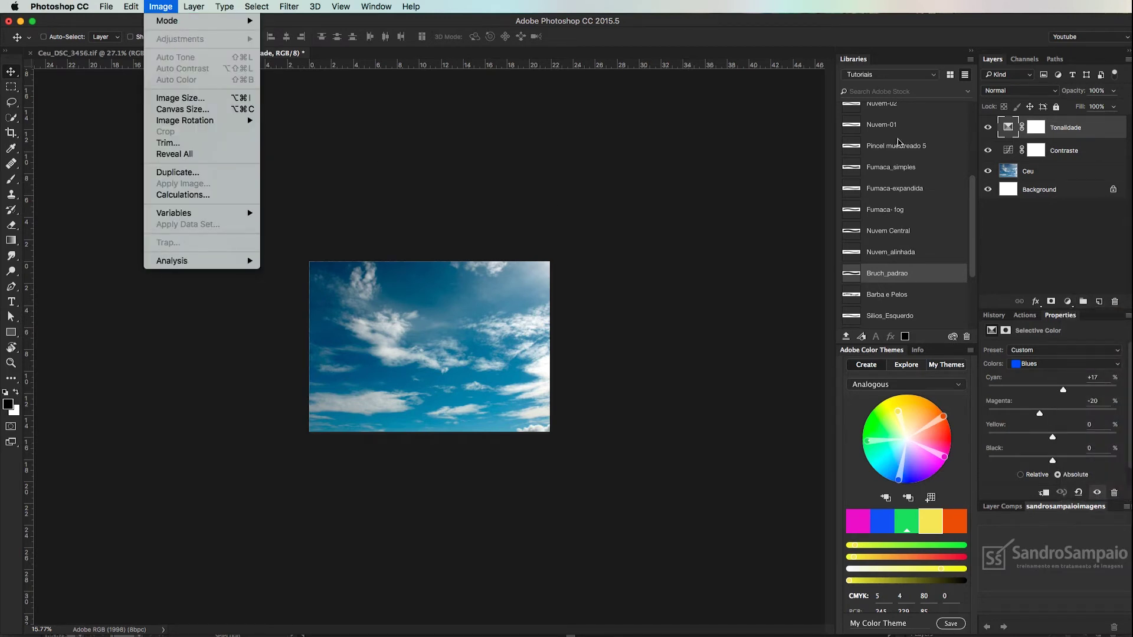
left_click(1015, 190)
left_click(1038, 171)
left_click(154, 7)
mouse_move(180, 39)
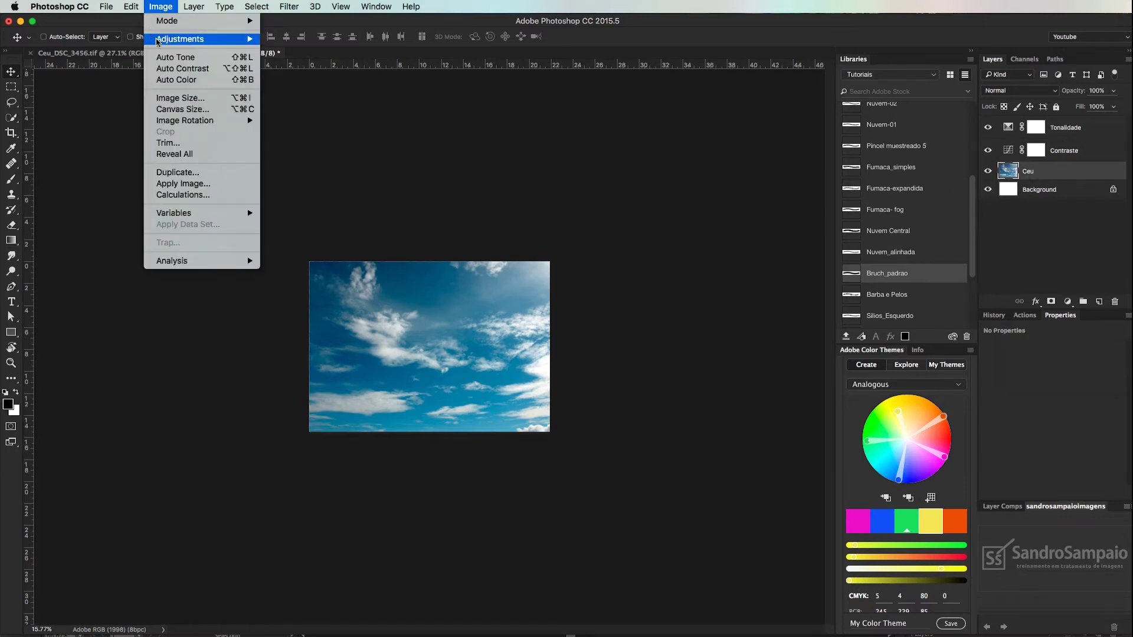
left_click(292, 62)
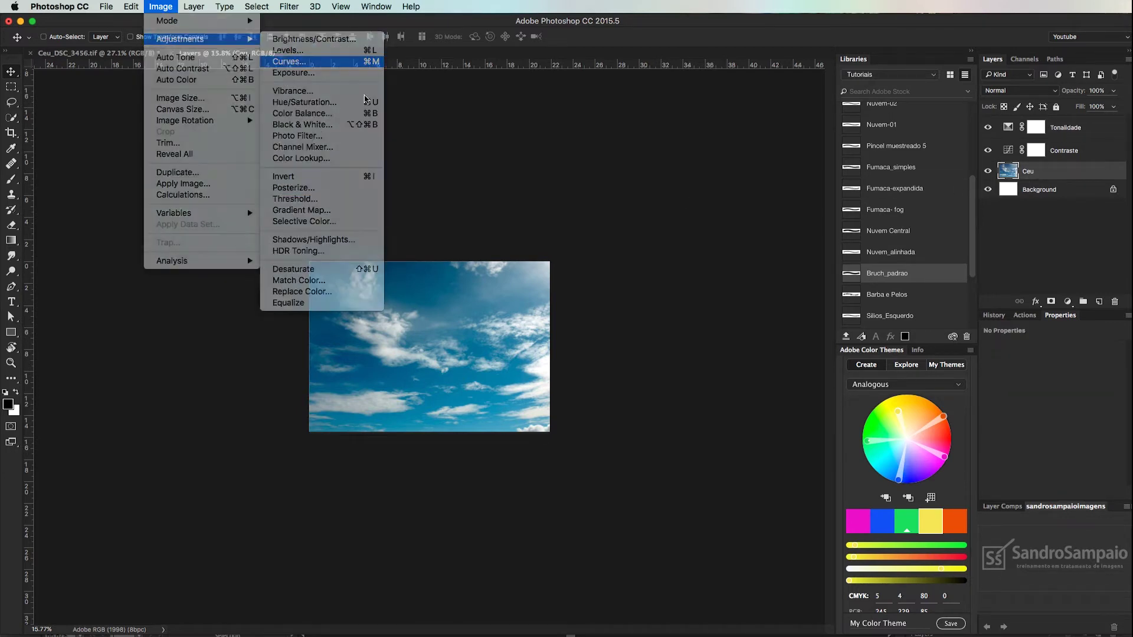
left_click_drag(772, 112, 756, 112)
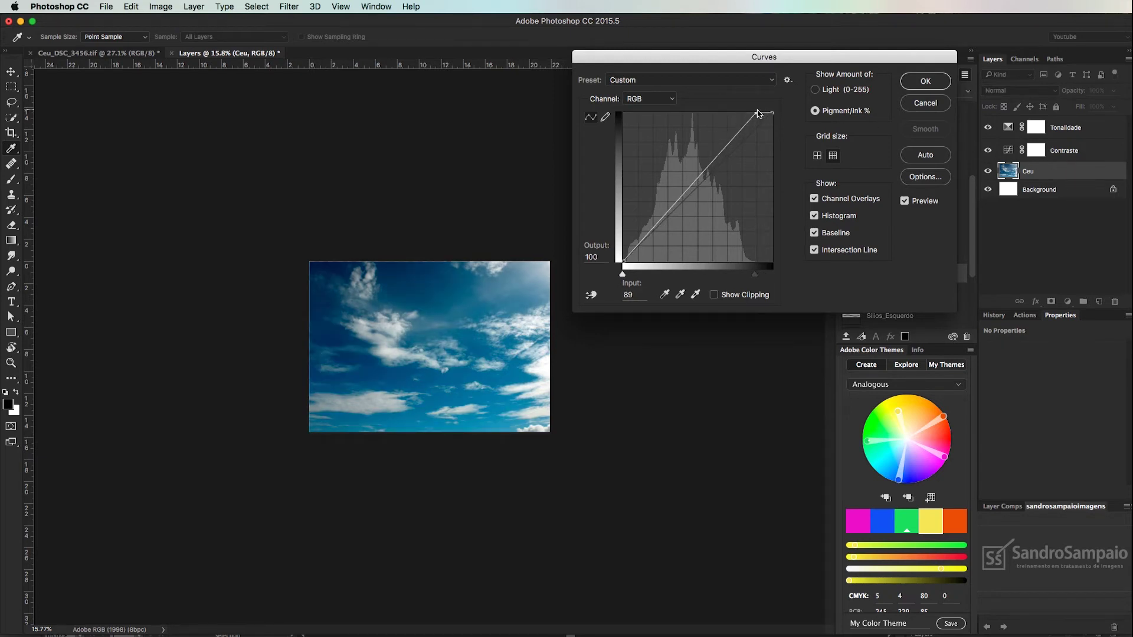
left_click(929, 106)
left_click(1068, 155)
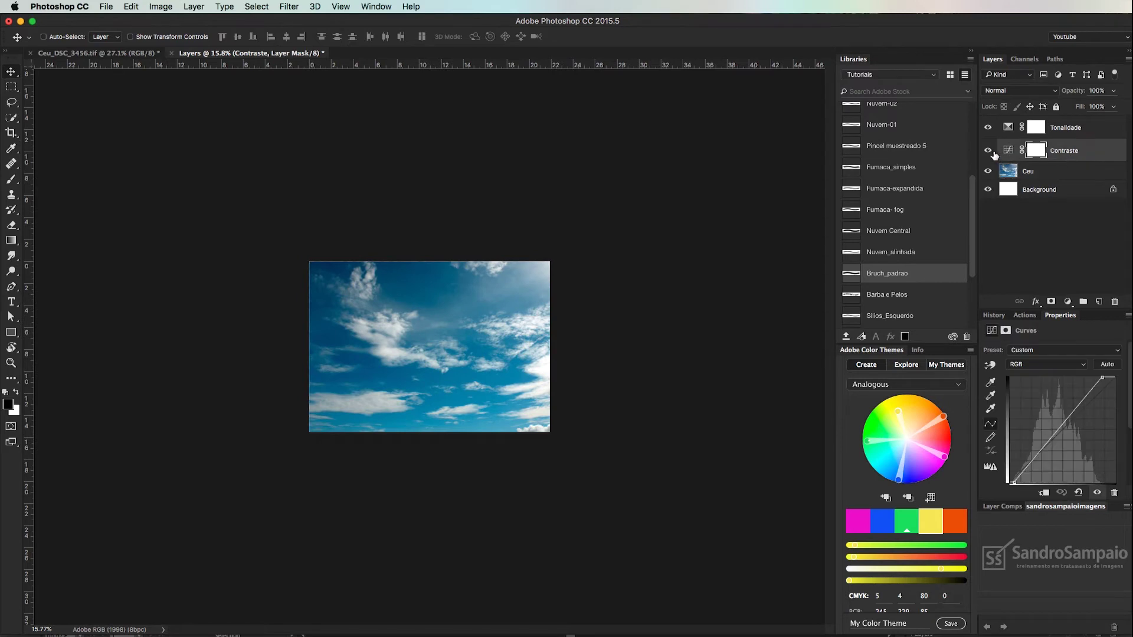
Group the Tonalidade and Contraste layers into a group named Ajustes.
left_click(1011, 131)
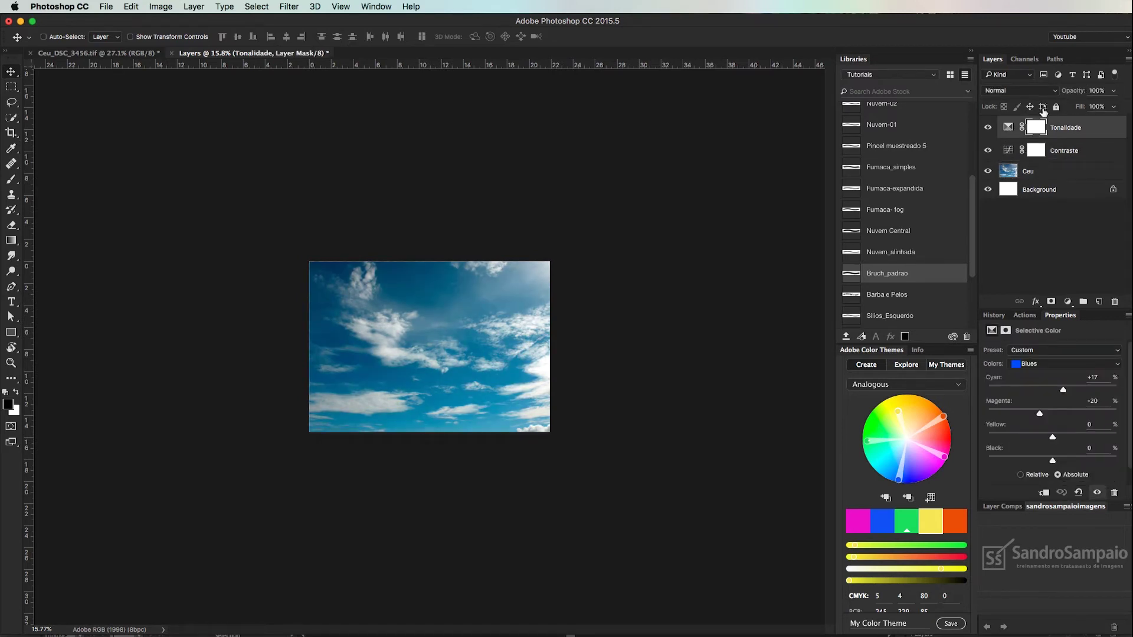
left_click(1078, 149)
left_click_drag(1074, 93, 1062, 93)
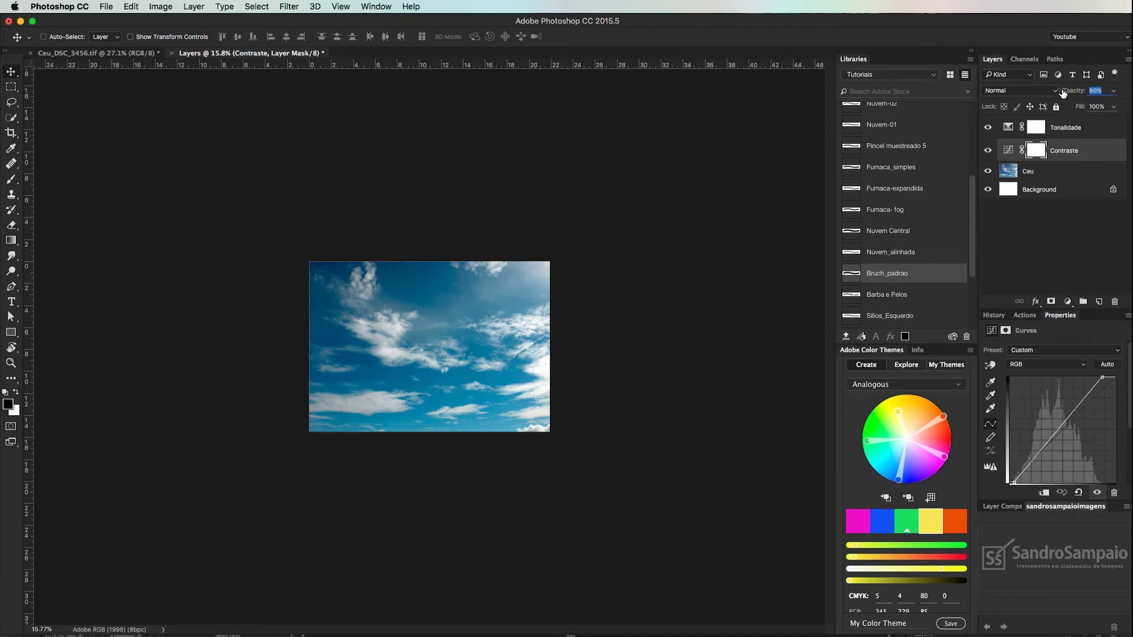
left_click(1078, 134)
left_click(1102, 152, "shift")
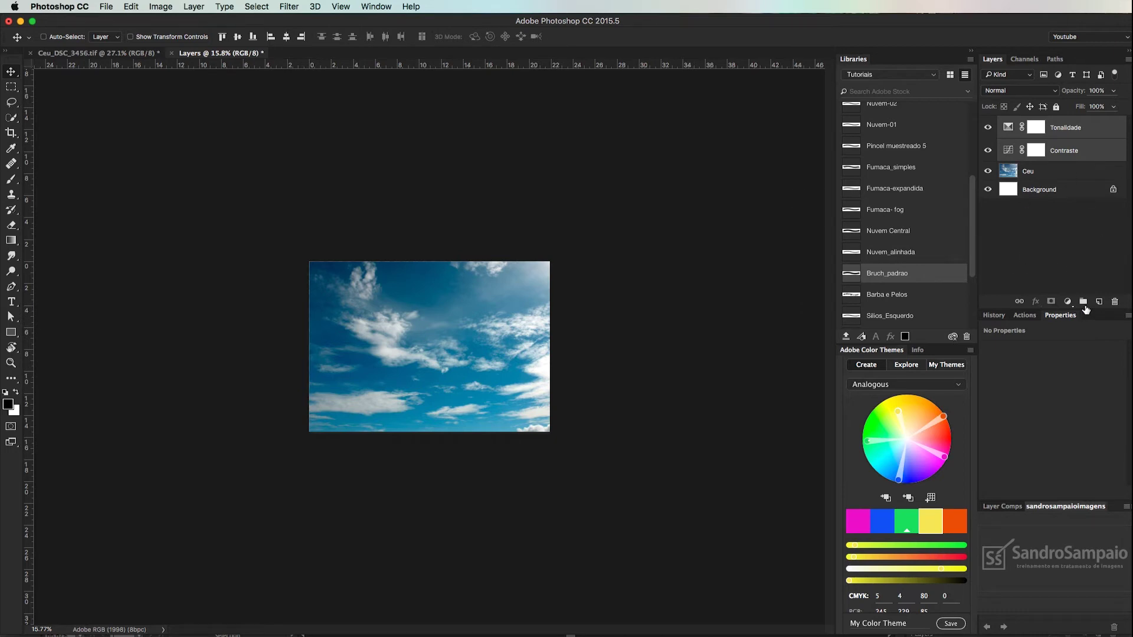
left_click(1083, 302)
double_click(1031, 123)
type("A")
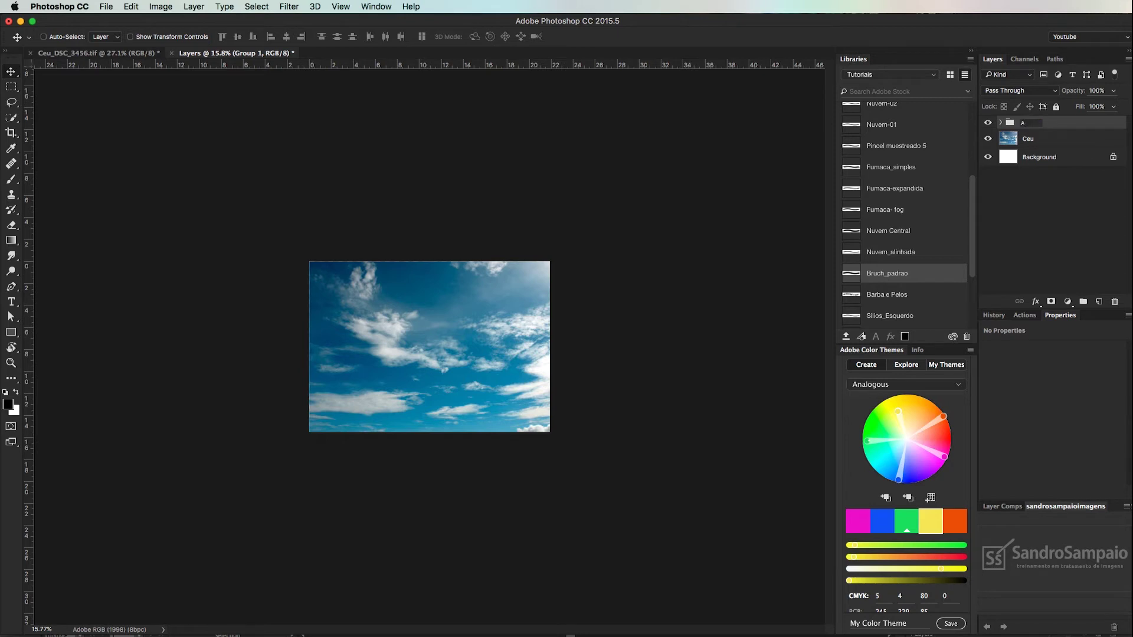
type("juste")
key("Return")
Give the Ajustes group a green colour label and select the Ceu layer.
right_click(1063, 124)
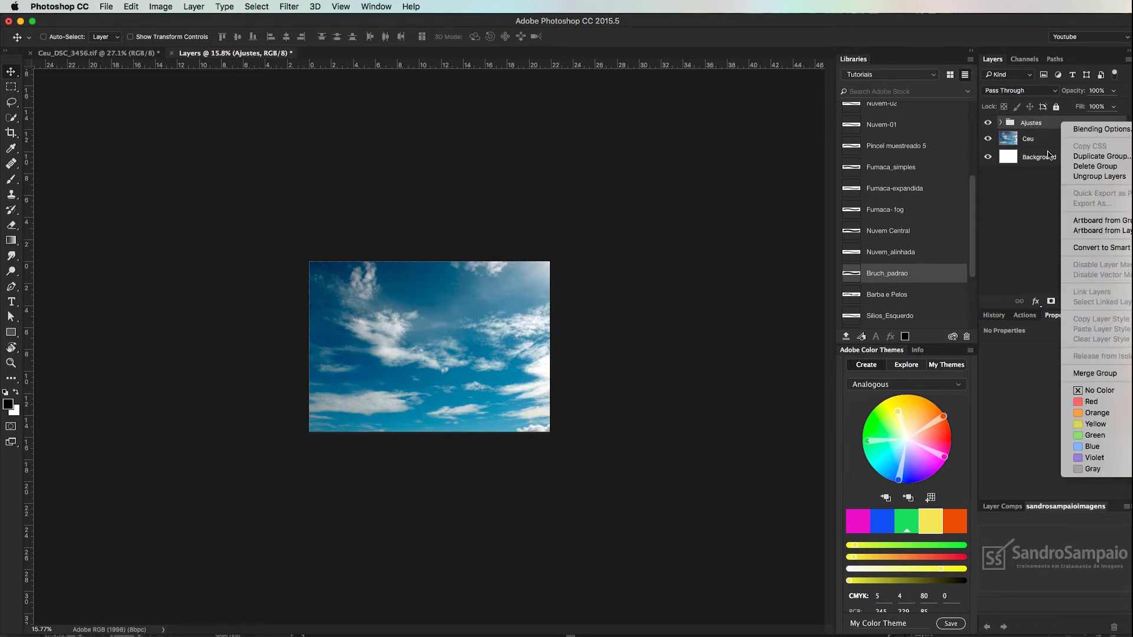
left_click(1095, 437)
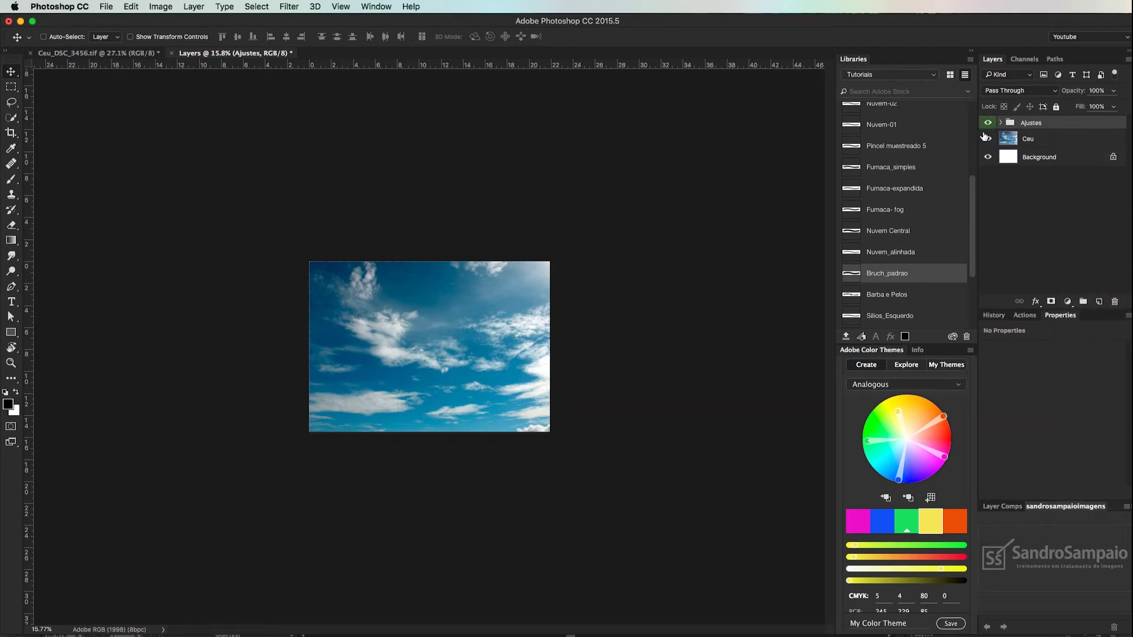
left_click(988, 123)
left_click(988, 122)
left_click(988, 122)
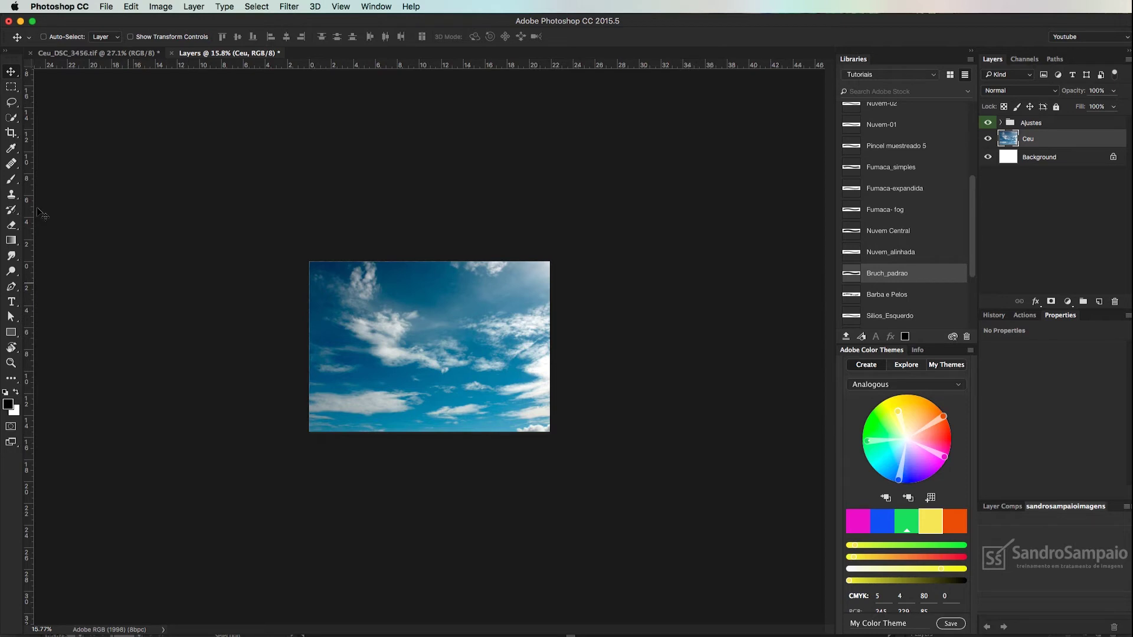
left_click(13, 332)
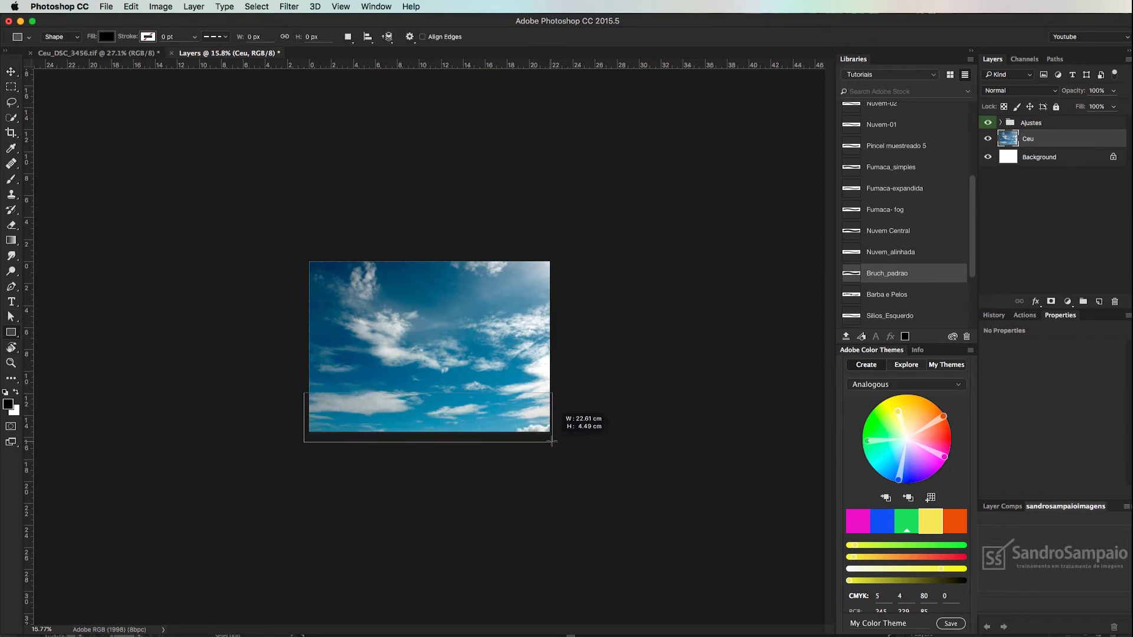
Draw a black 2676 × 530 px rectangle bar across the bottom of the sky image.
left_click_drag(305, 396, 596, 427)
key("super+plus")
key("super+plus")
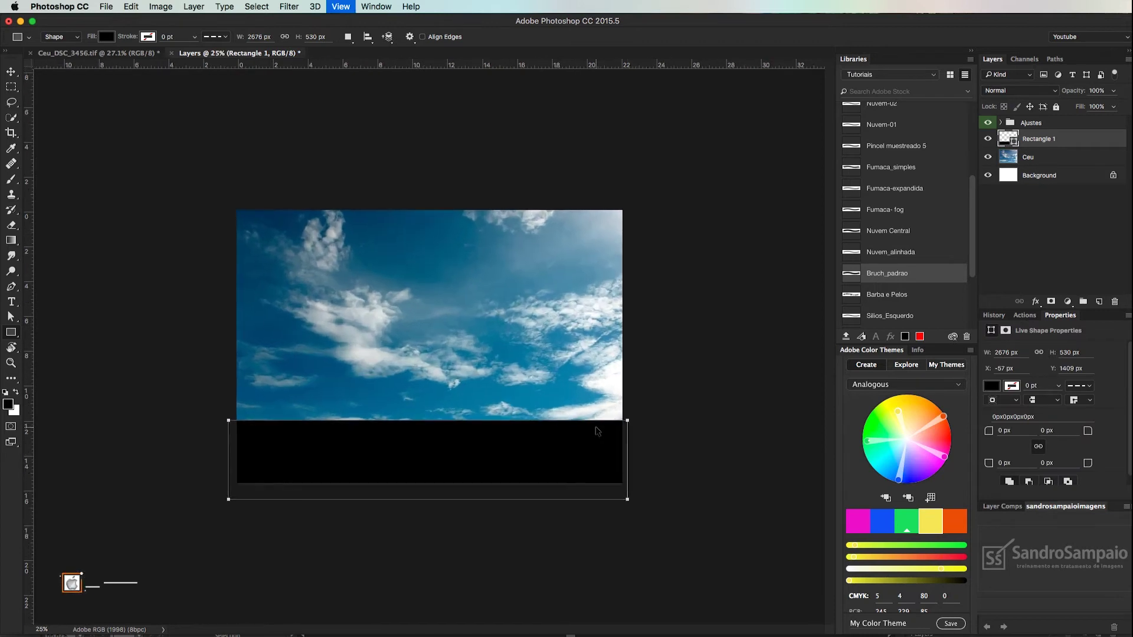
key("super+plus")
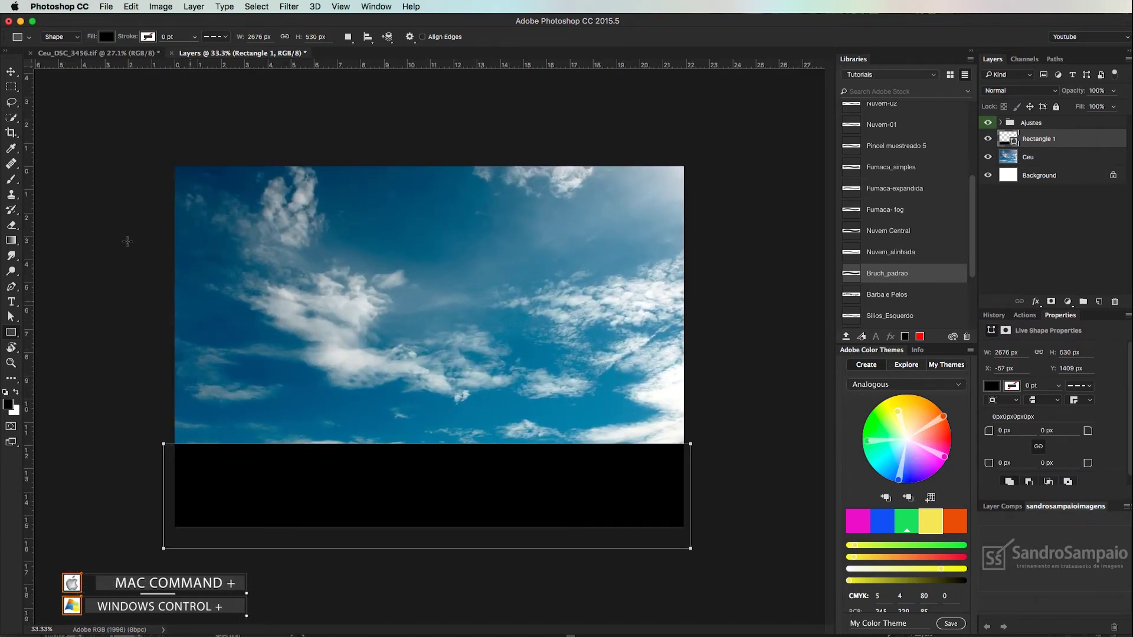
key("v")
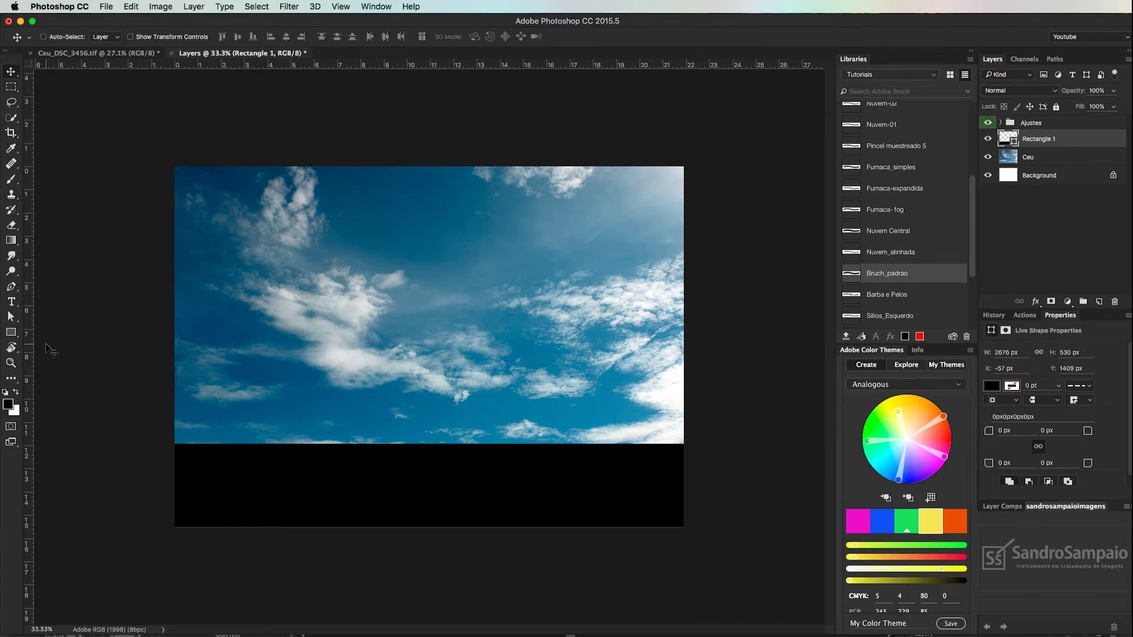
left_click(10, 332)
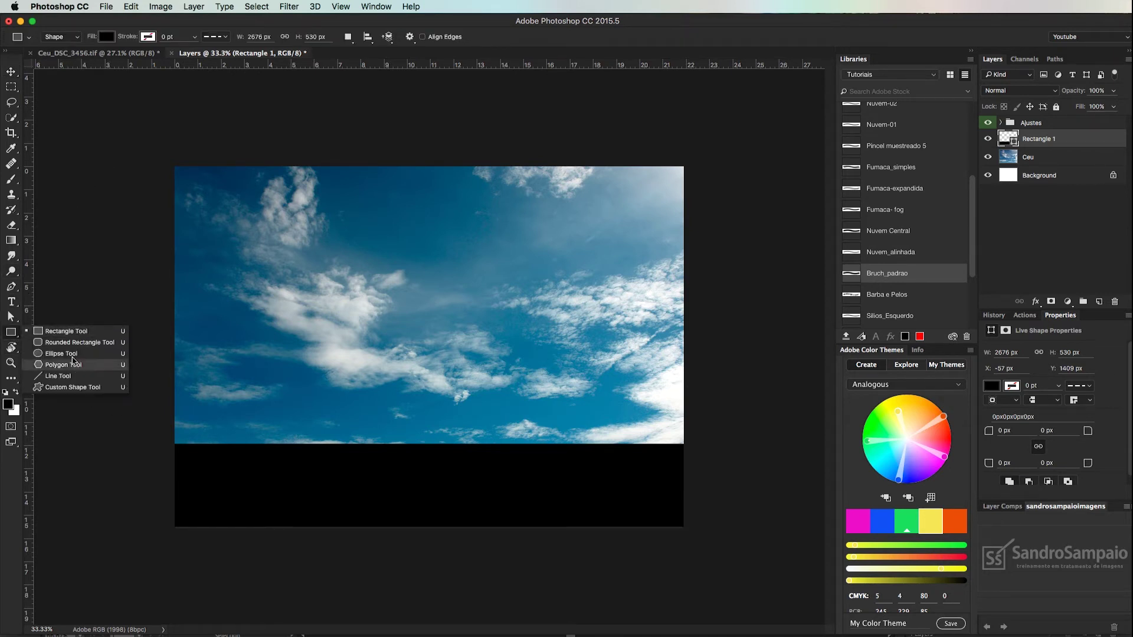
left_click(105, 389)
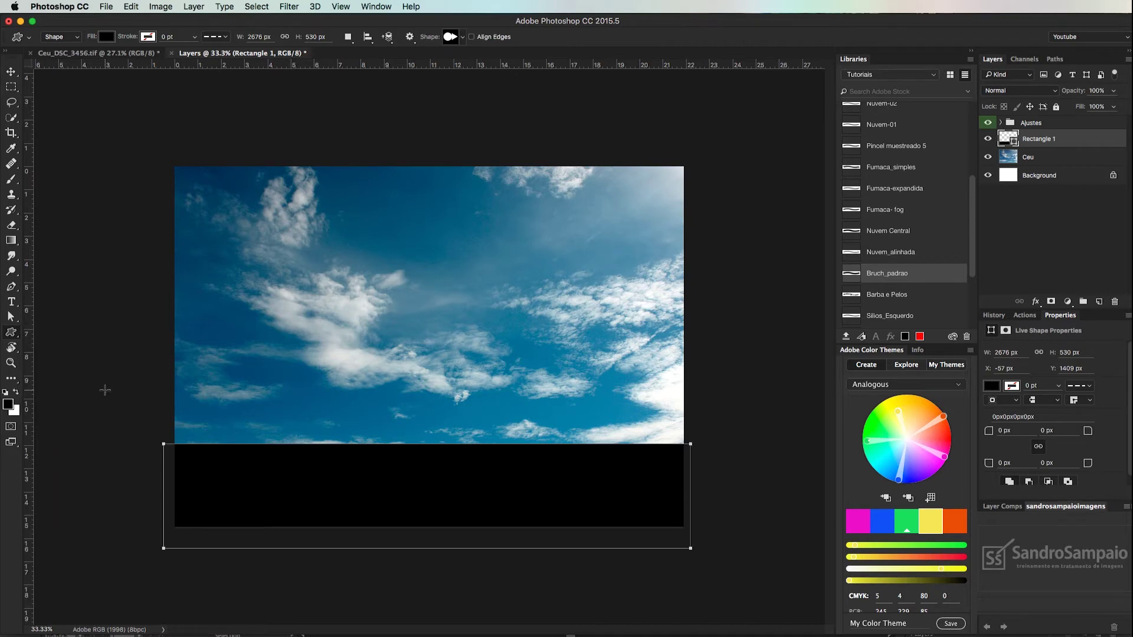
left_click(461, 38)
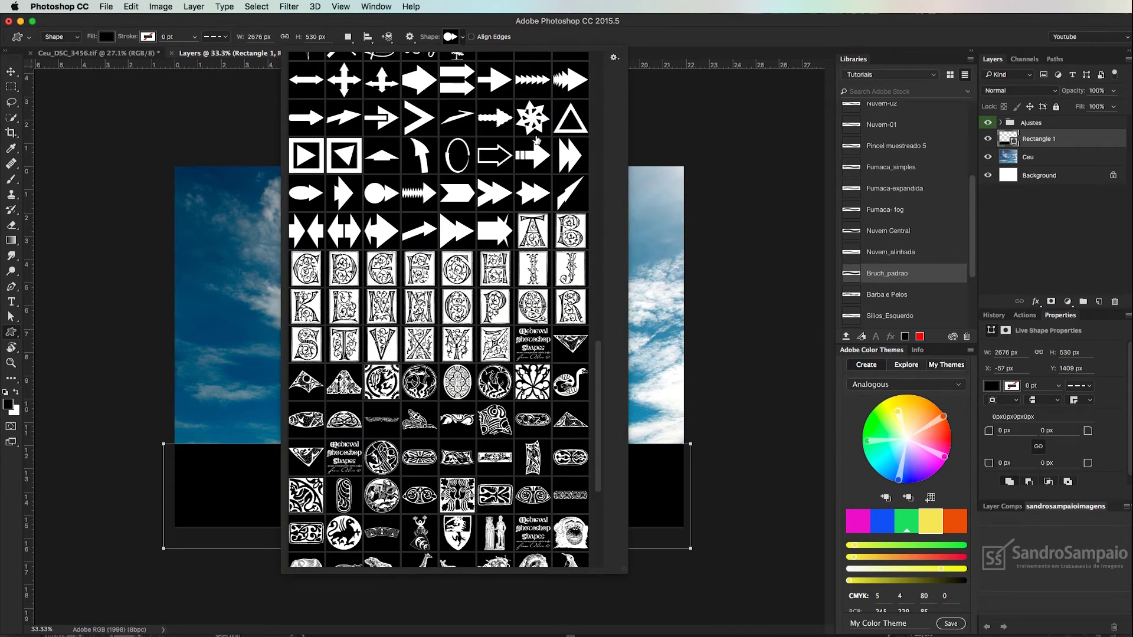
mouse_move(596, 441)
left_mouse_down()
mouse_move(599, 556)
mouse_move(609, 140)
left_mouse_up()
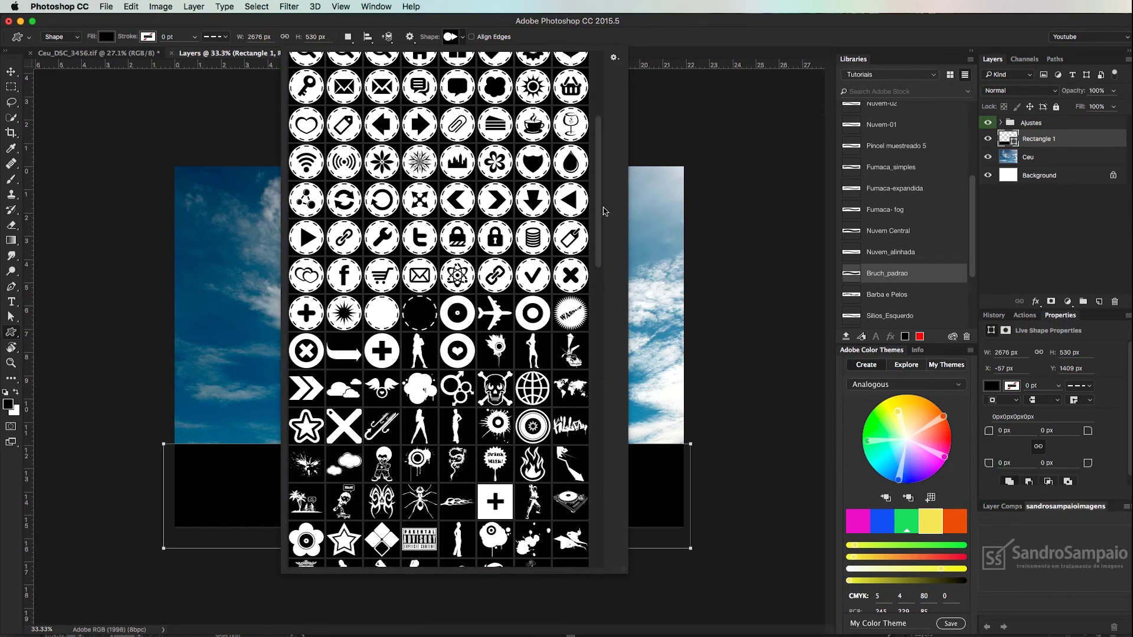
scroll(610, 141, "down", 2)
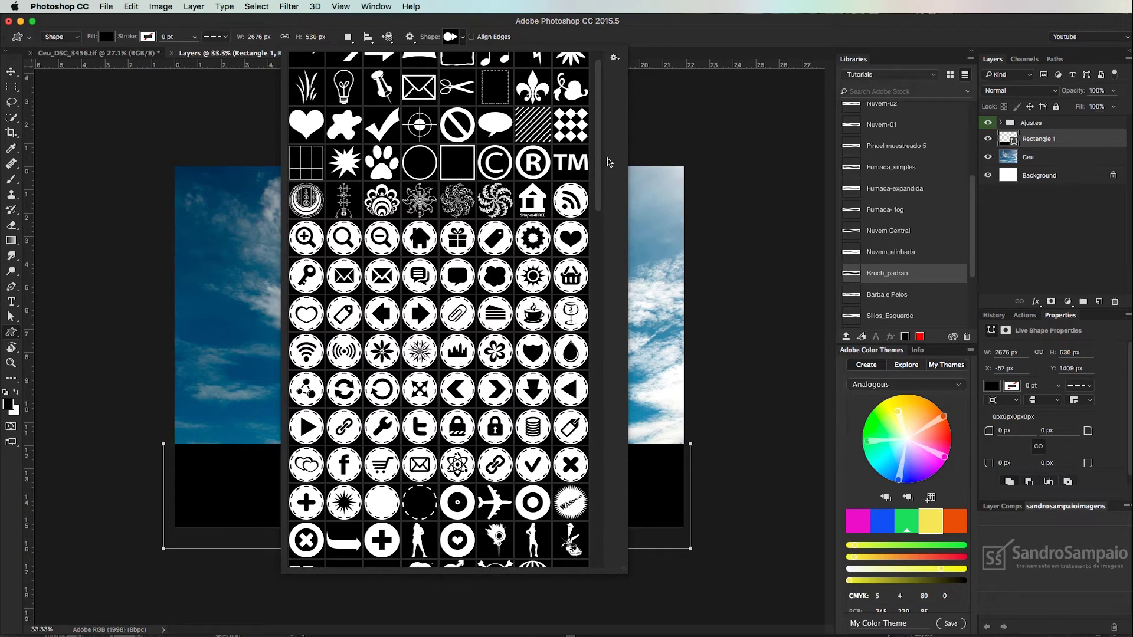
scroll(612, 171, "down", 1)
scroll(610, 180, "down", 1)
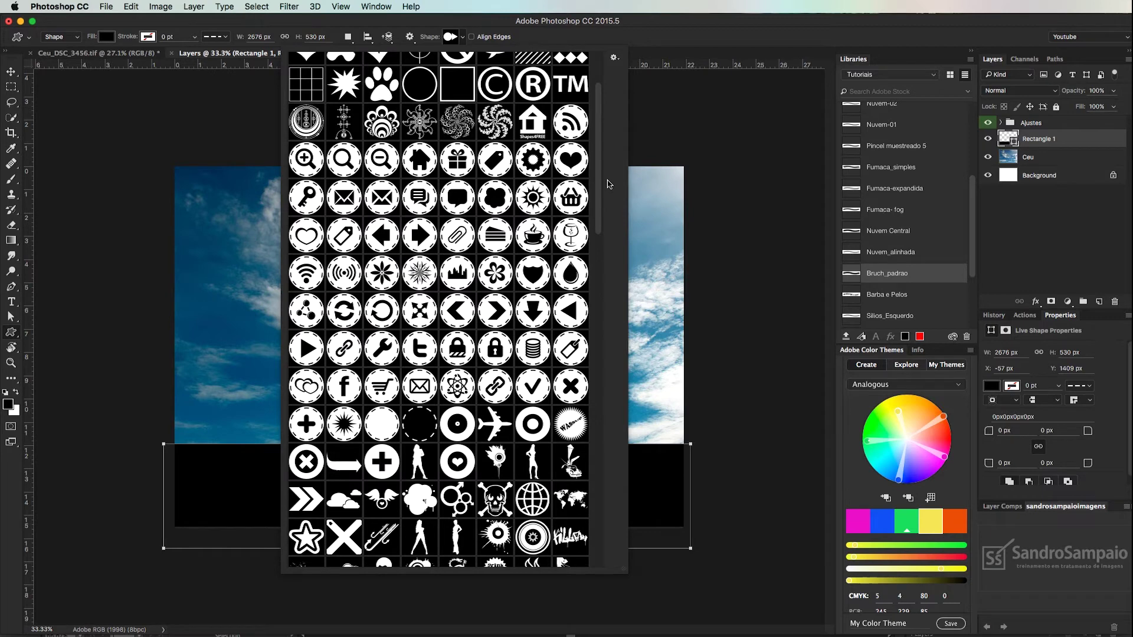
scroll(609, 185, "down", 2)
scroll(609, 207, "down", 4)
scroll(609, 236, "down", 1)
scroll(608, 260, "down", 1)
scroll(607, 278, "down", 2)
scroll(614, 331, "down", 5)
scroll(613, 331, "up", 5)
scroll(596, 282, "up", 1)
scroll(599, 354, "down", 2)
scroll(605, 425, "down", 3)
scroll(609, 494, "down", 3)
left_click(11, 72)
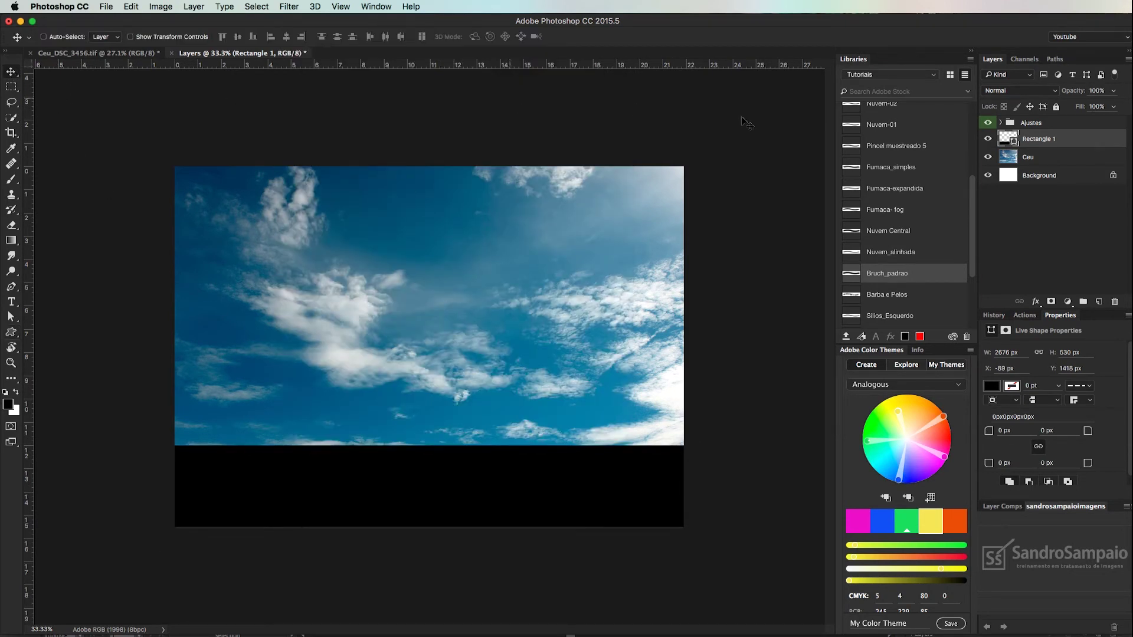
Fill the bottom bar with the saved Adobe_logo navy and compare it with Ajustes toggled off.
left_click_drag(975, 201, 970, 90)
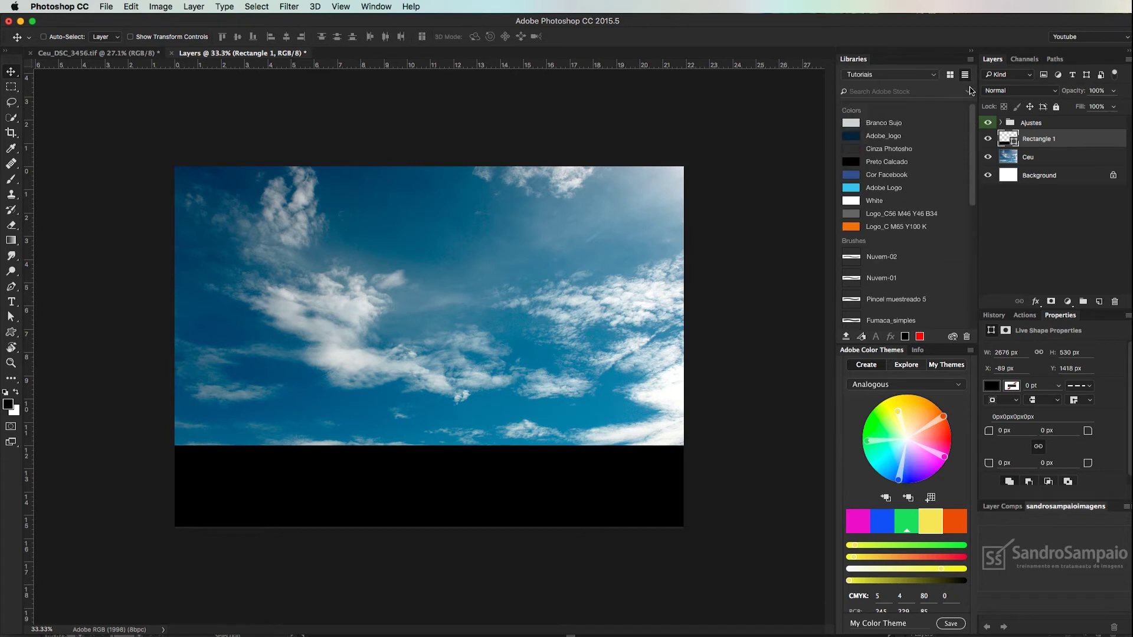
left_click(854, 138)
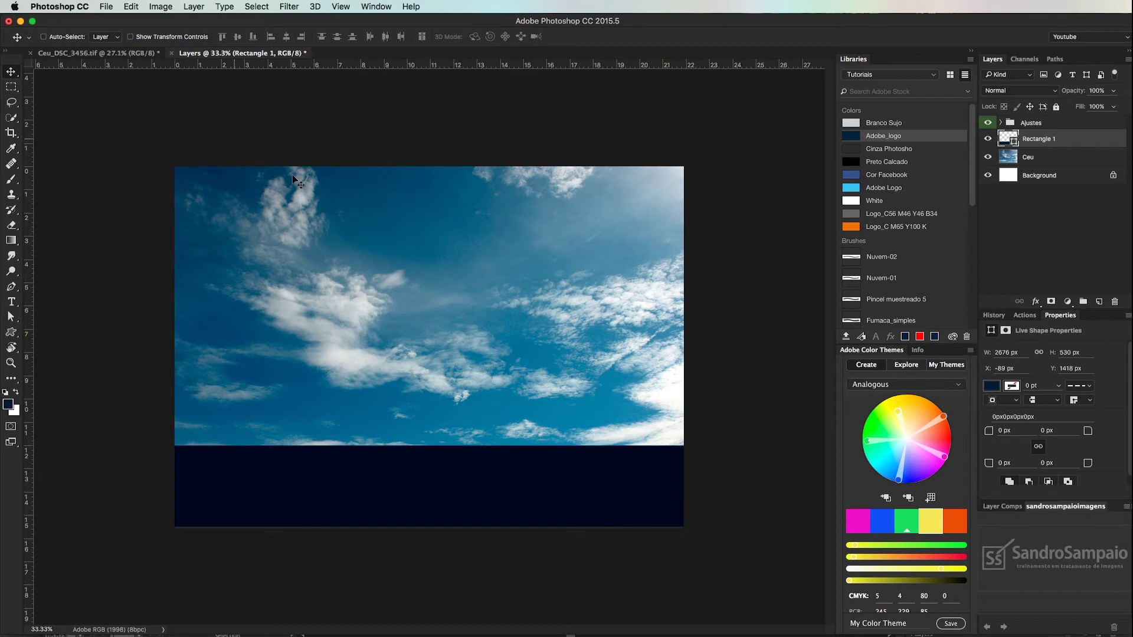
left_click(1039, 124)
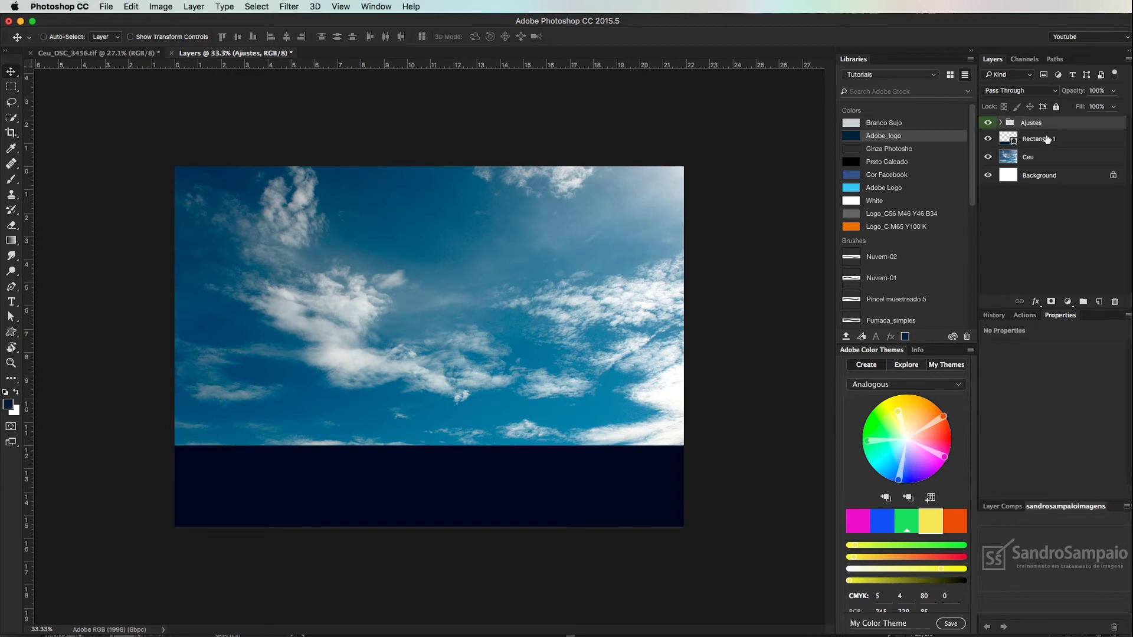
left_click(988, 123)
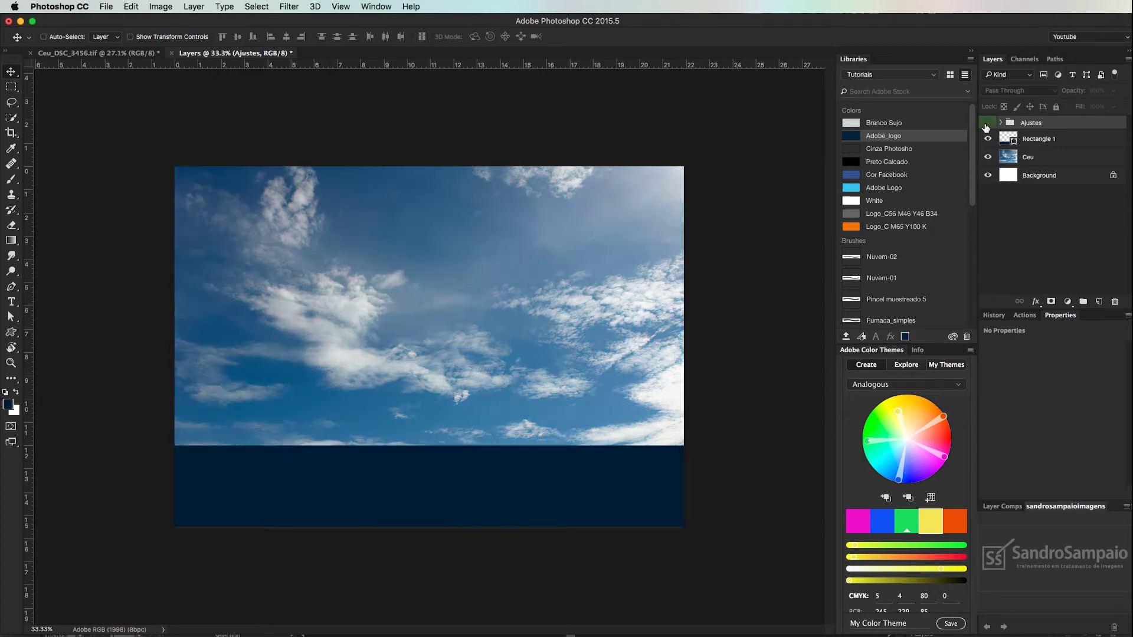
Move Rectangle 1 above the Ajustes group so the adjustments no longer tint the bar.
left_click(1062, 139)
left_click_drag(1087, 140, 1071, 118)
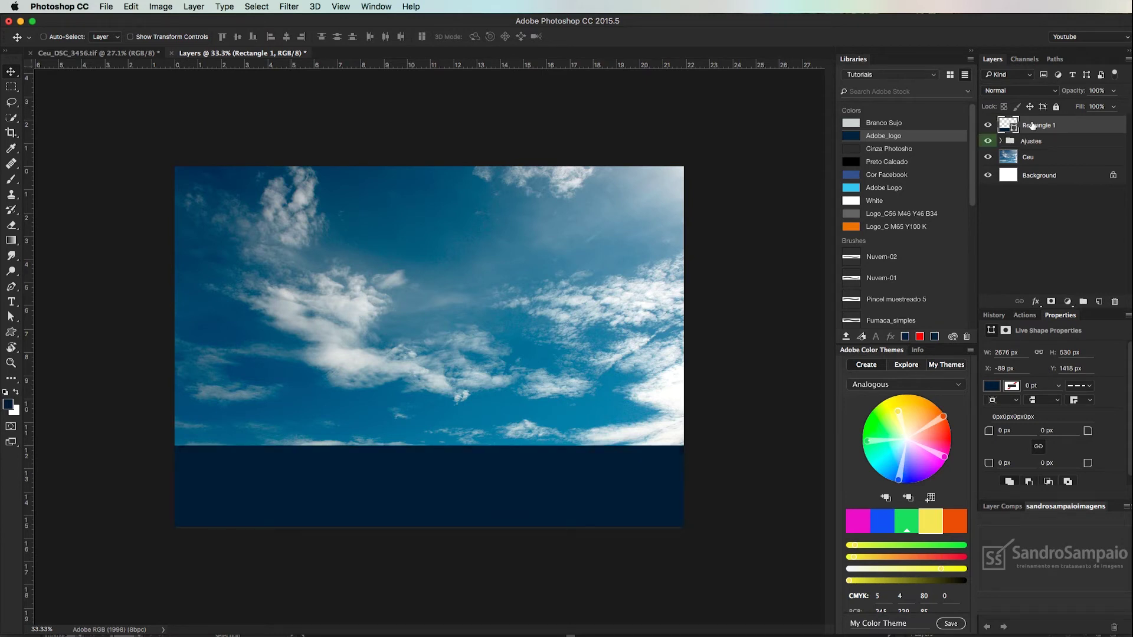
left_click(987, 124)
left_click(1045, 143)
left_click(988, 140)
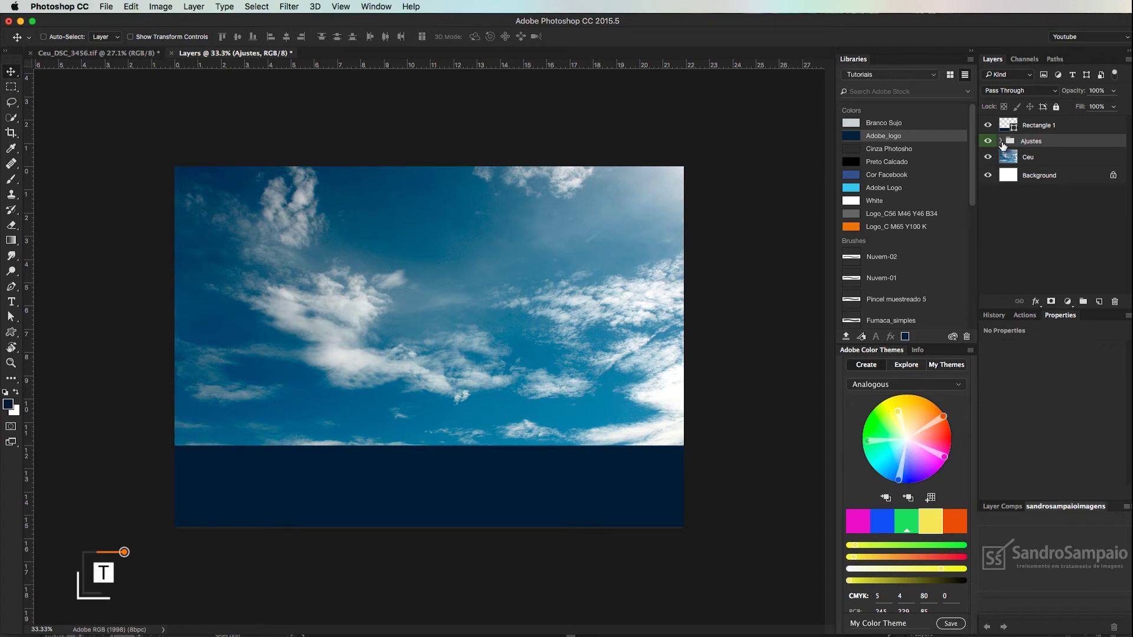
left_click(1001, 142)
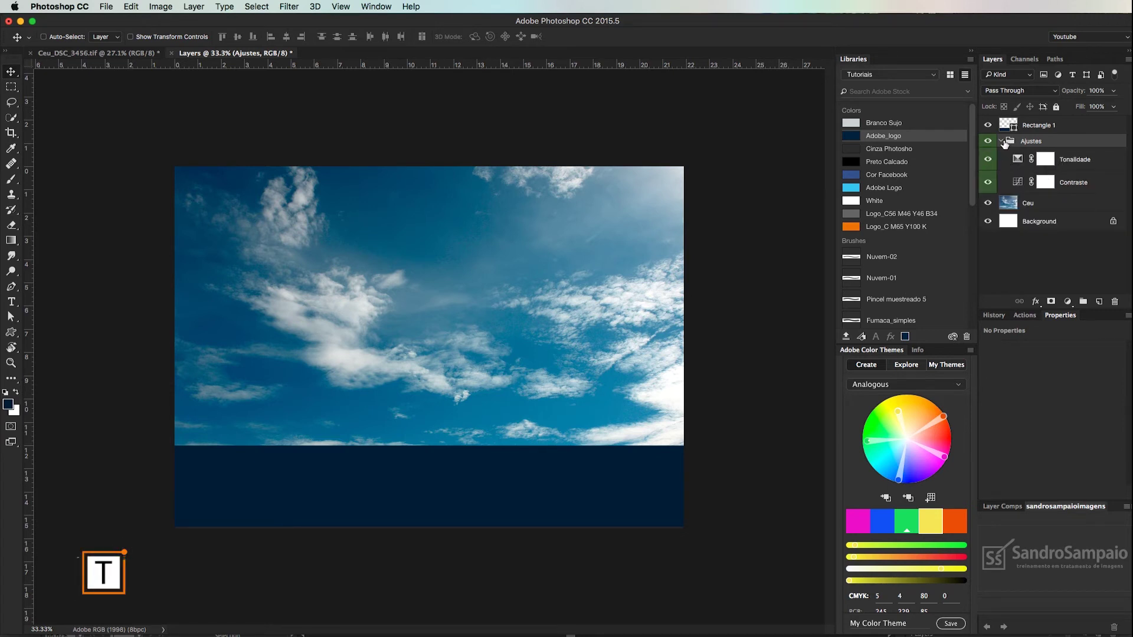
left_click(1002, 142)
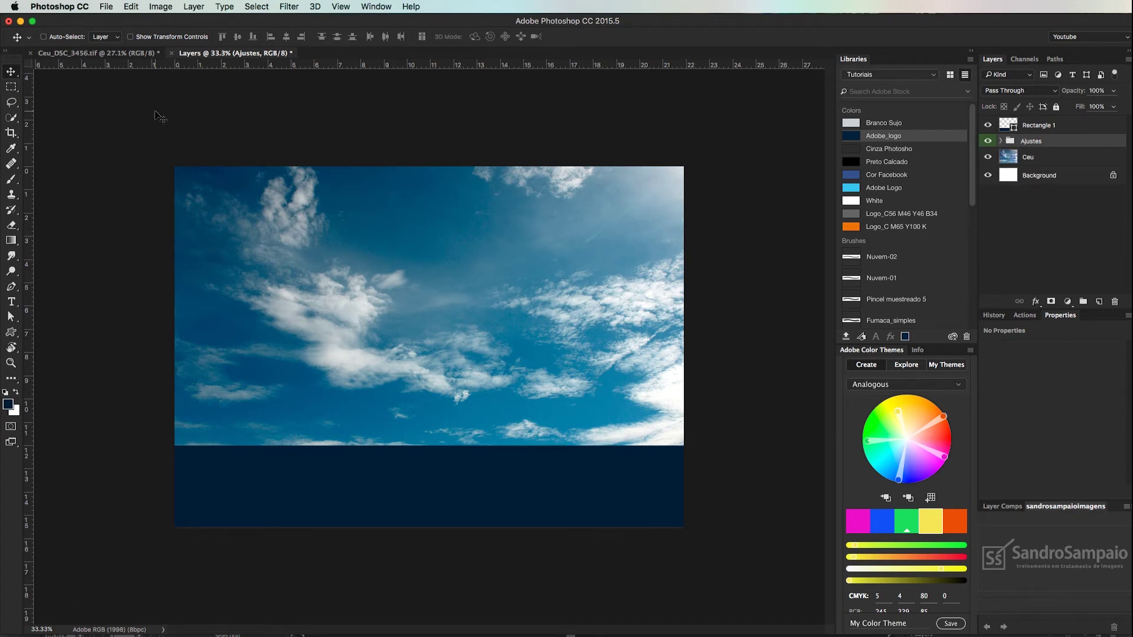
left_click(13, 302)
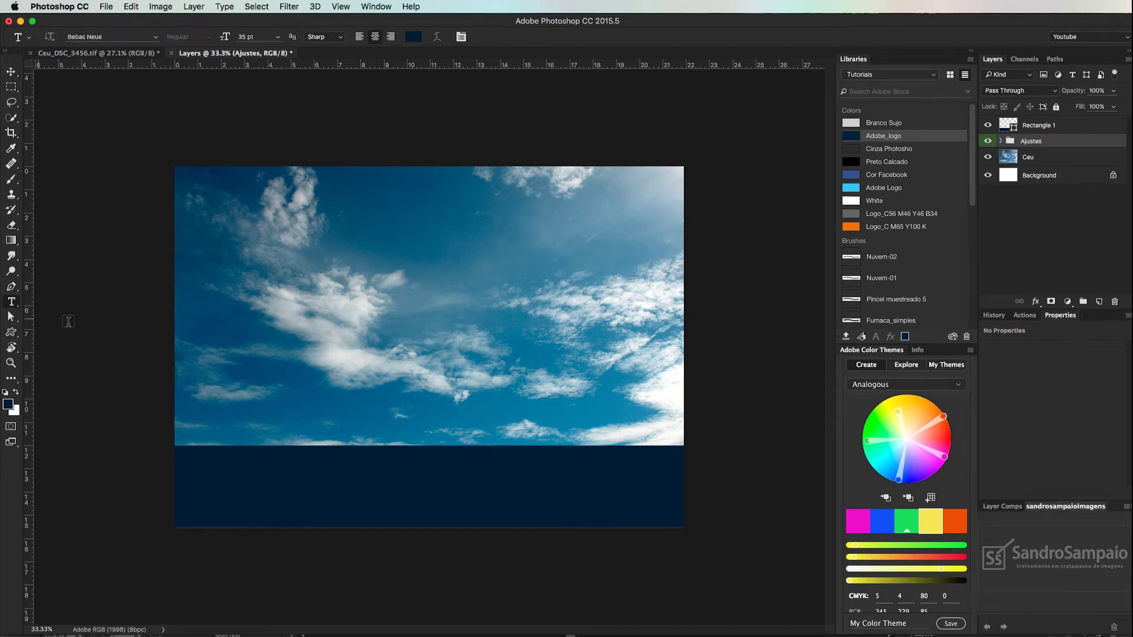
Set the foreground colour to a bright blue and start a text line in the upper sky.
left_click(14, 395)
left_click(14, 394)
left_click(14, 395)
left_click(9, 405)
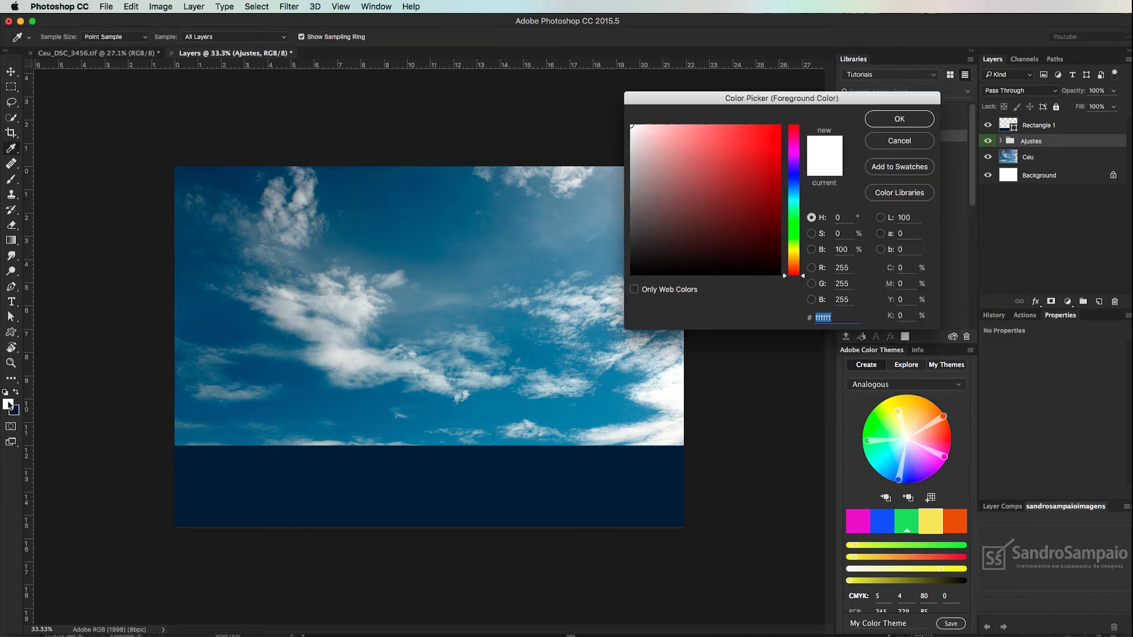
left_click(795, 183)
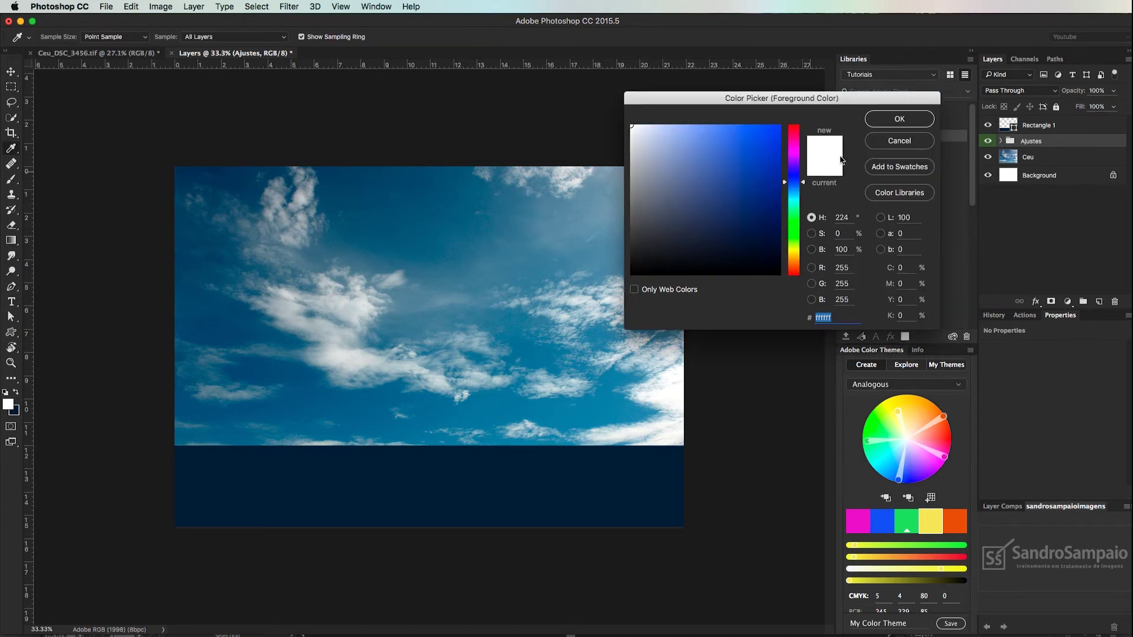
left_click(881, 123)
left_click(12, 407)
left_click(754, 145)
left_click(898, 119)
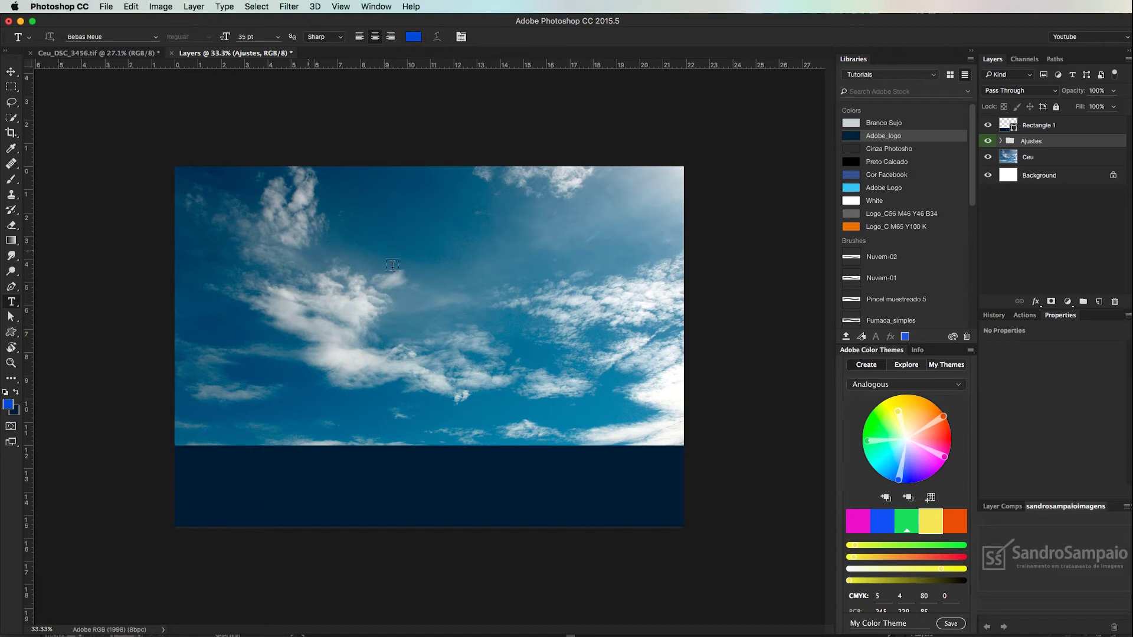
left_click(383, 227)
Type the title, correcting LAYRS to LAYERS and adding ' - ', then commit 'ADOBE PHOTOSHOP - LAYERS'.
type("dobe PHOTOSHOP")
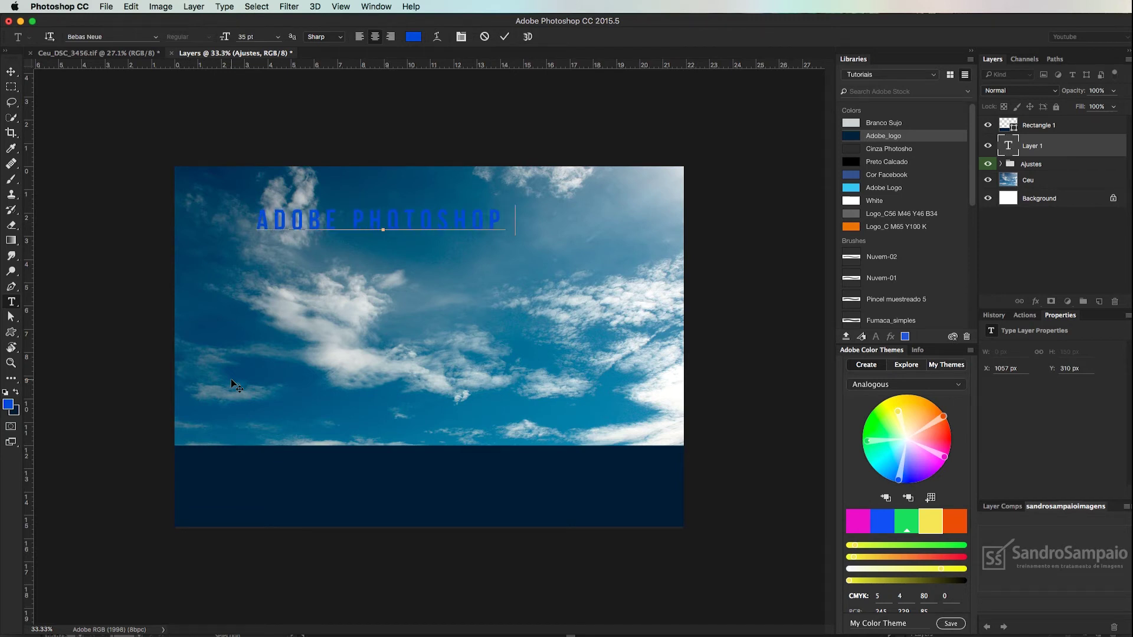
type(" LAYRS")
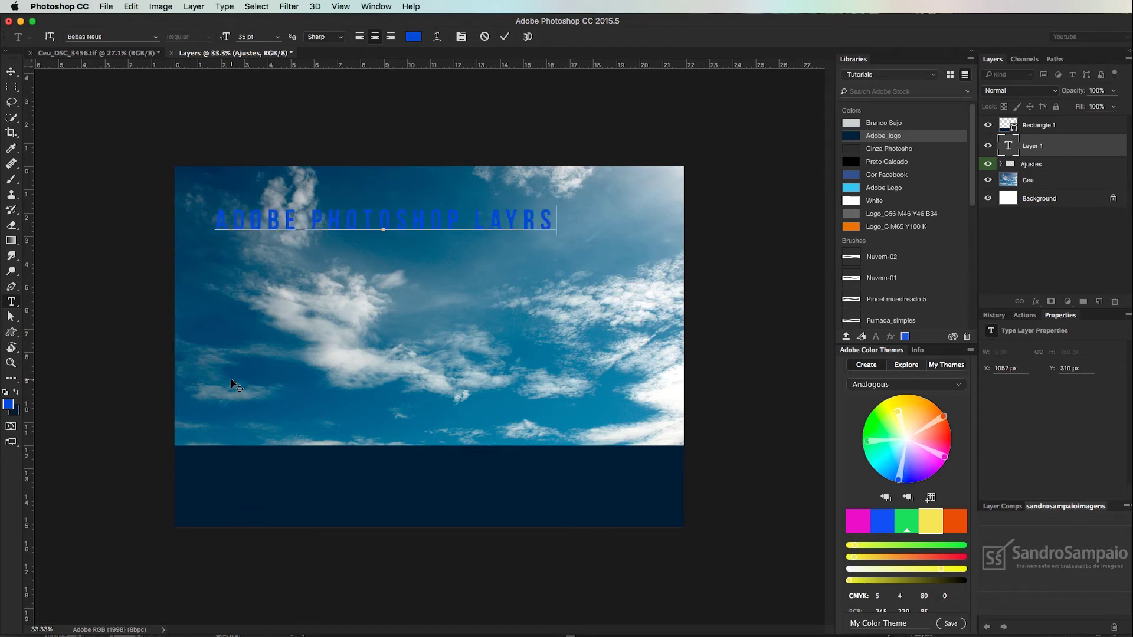
key("BackSpace")
key("BackSpace")
key("BackSpace")
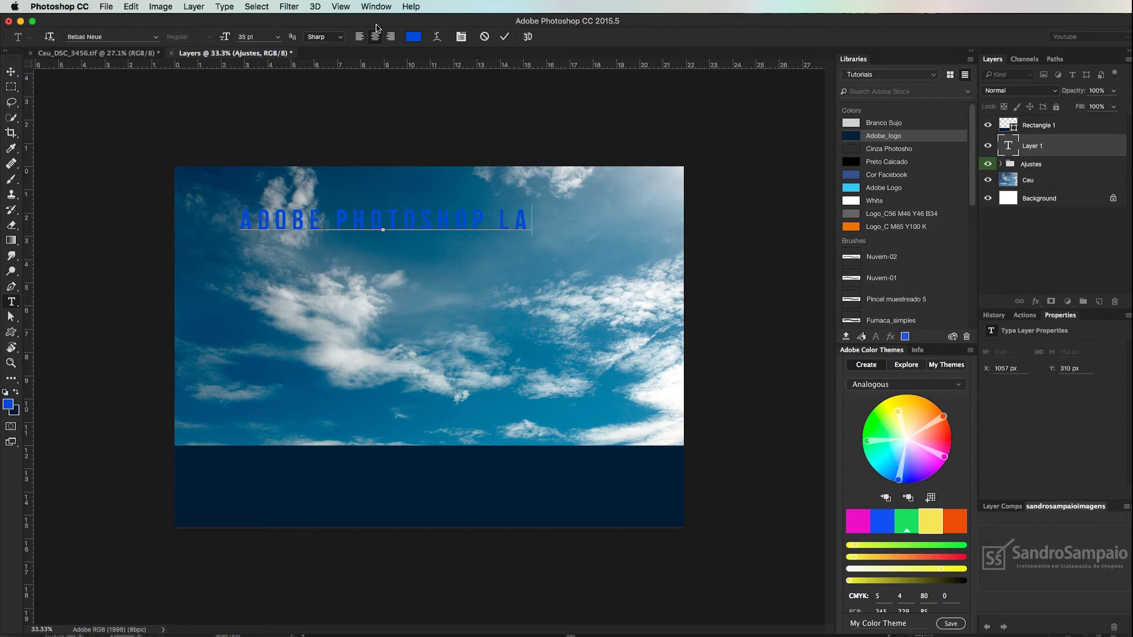
type("YERS")
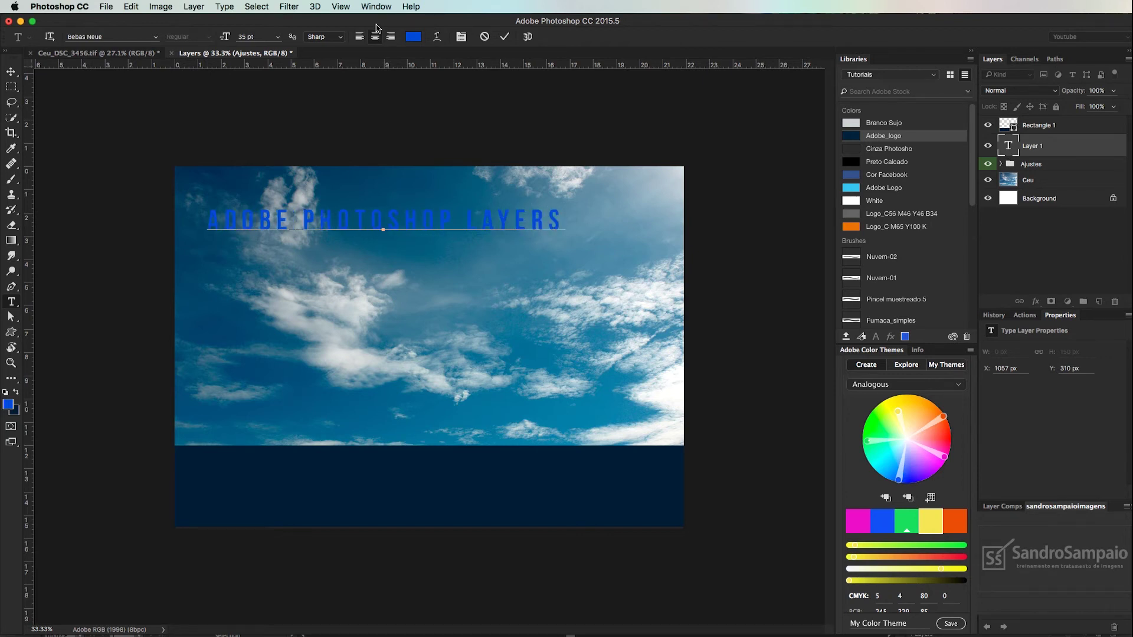
key("BackSpace")
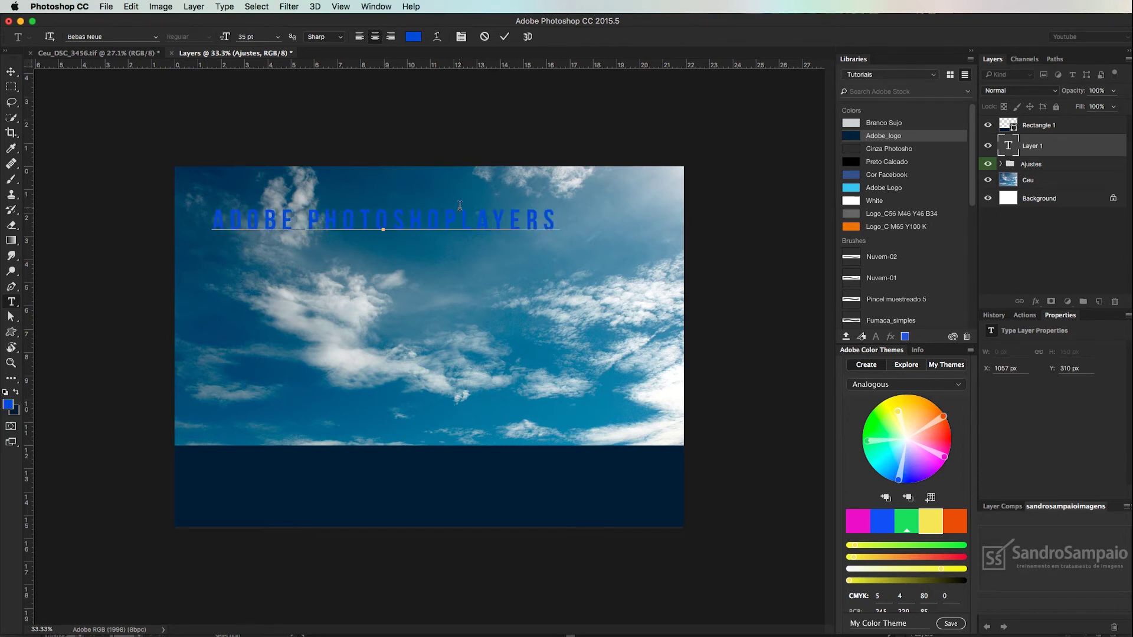
type("-")
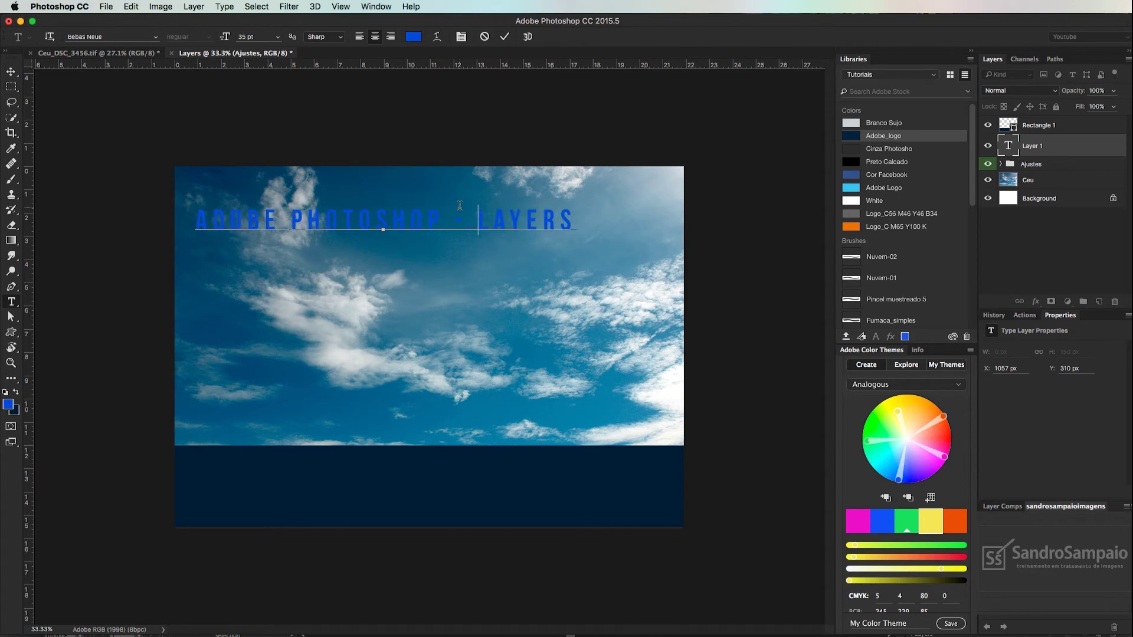
left_click(11, 72)
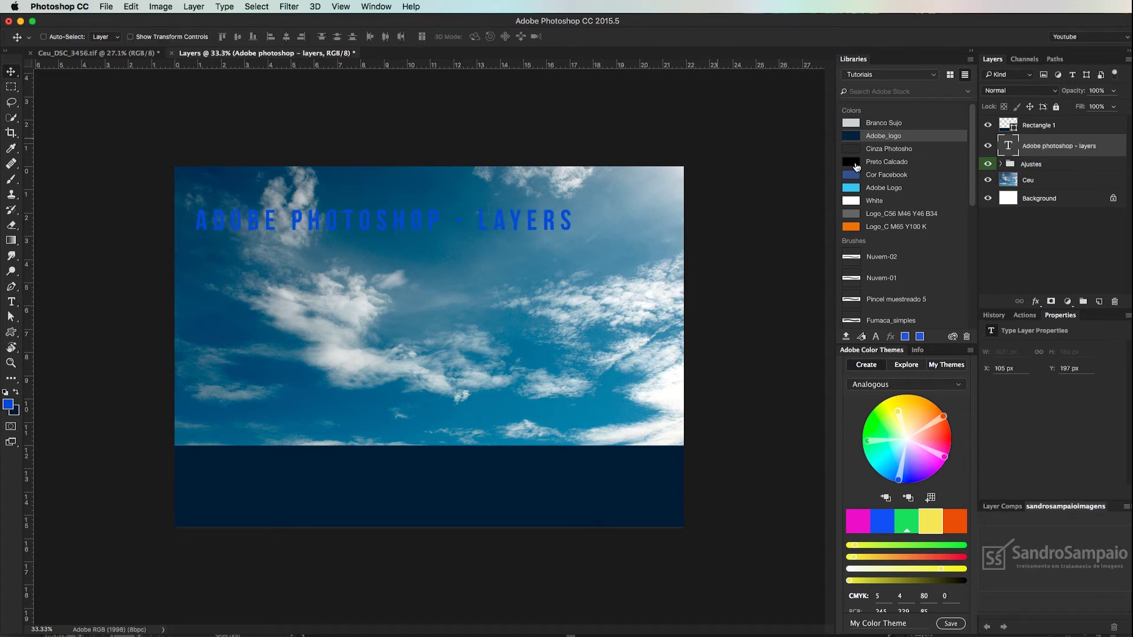
Colour the title Adobe Logo light blue, move it onto the navy bar, and stack it above Rectangle 1.
left_click(853, 188)
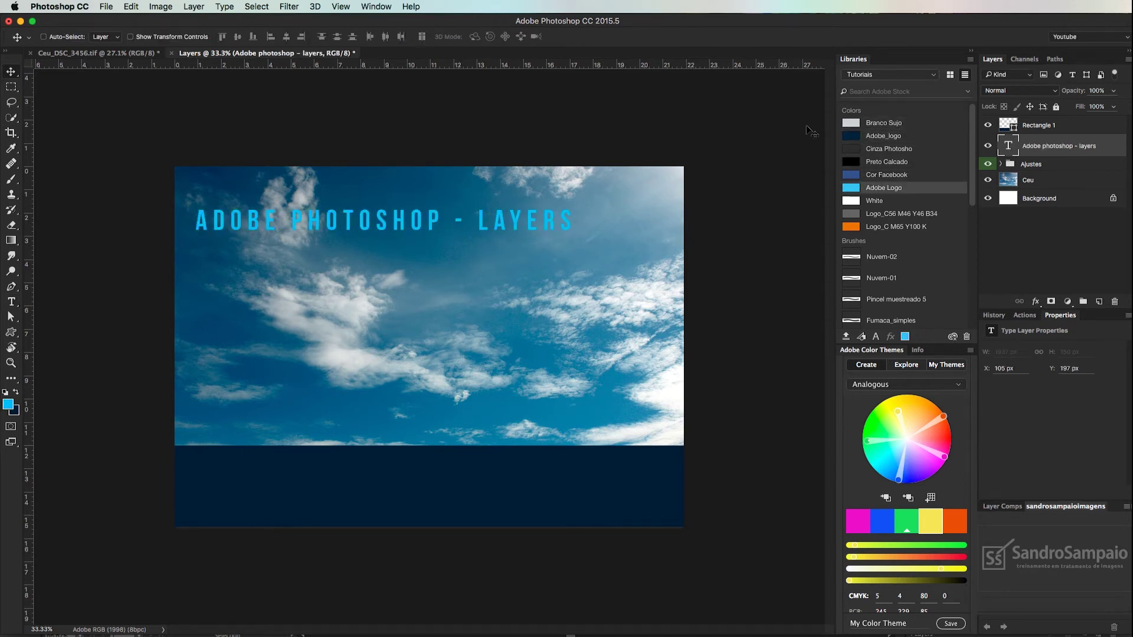
left_click_drag(430, 216, 465, 482)
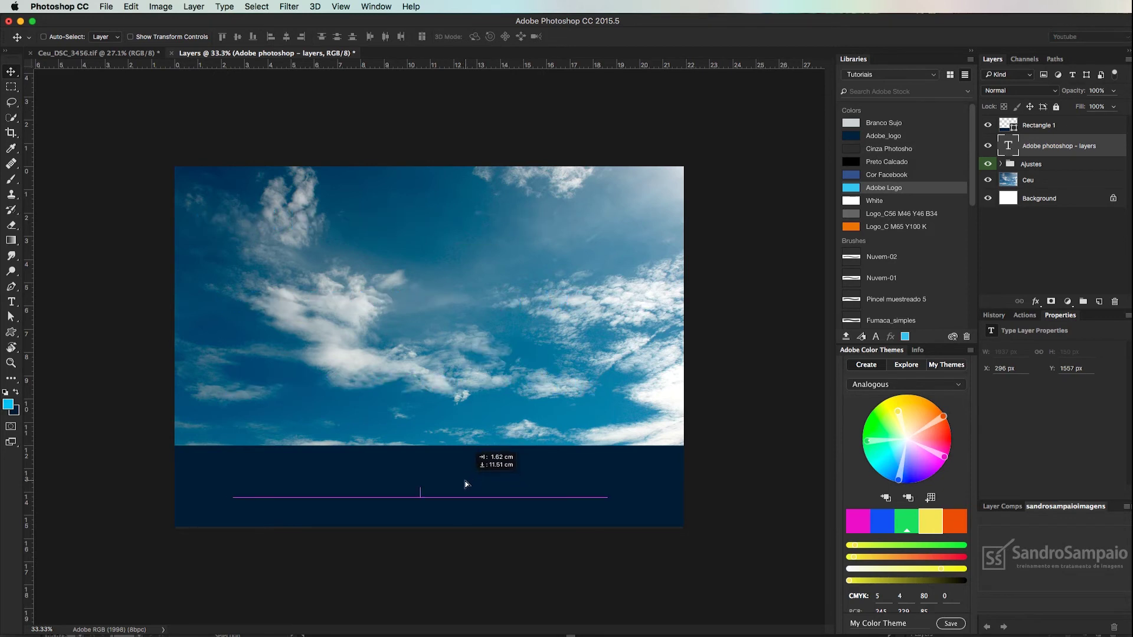
left_click(1043, 167)
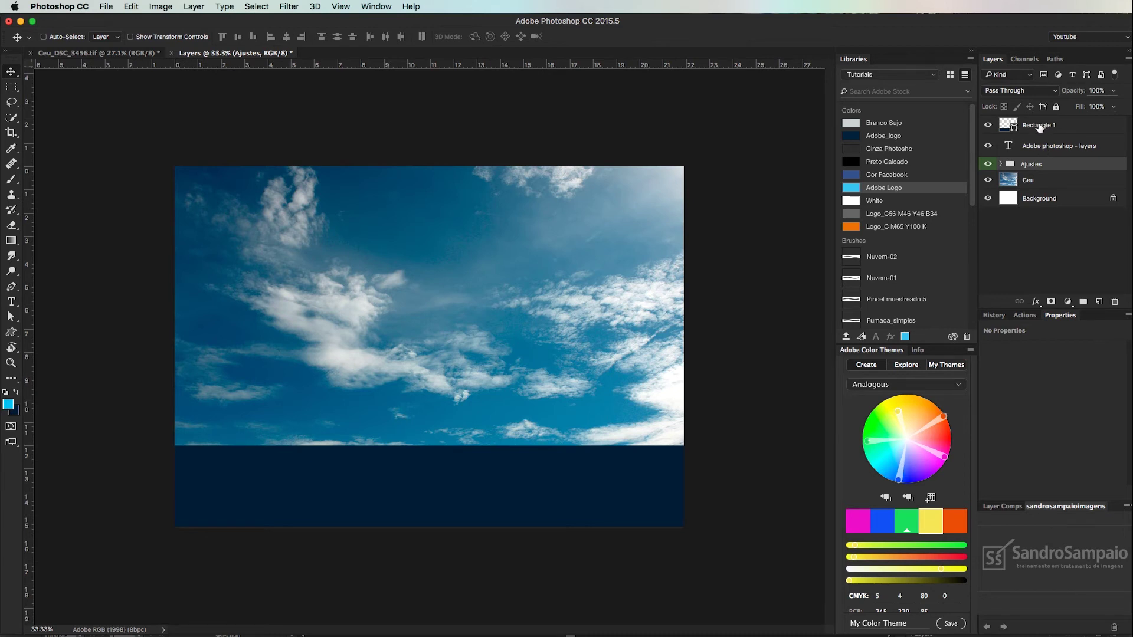
left_click_drag(1072, 150, 1075, 125)
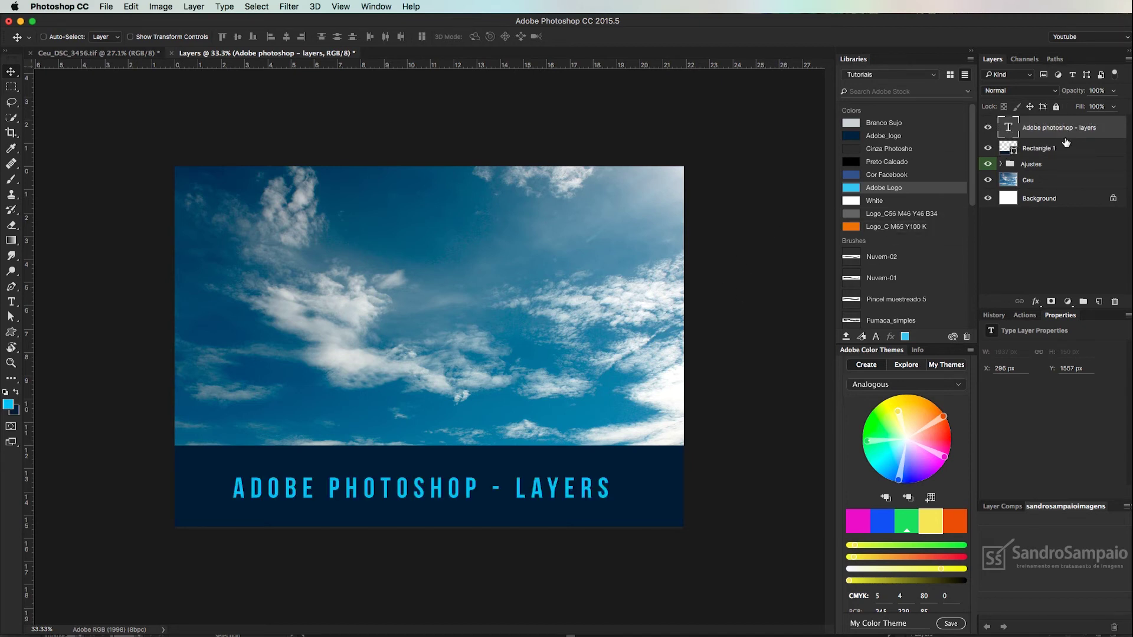
Free-transform the navy bar, pulling its left edge in and raising its bottom edge to fit the canvas.
left_click(1060, 149)
key("ctrl+t")
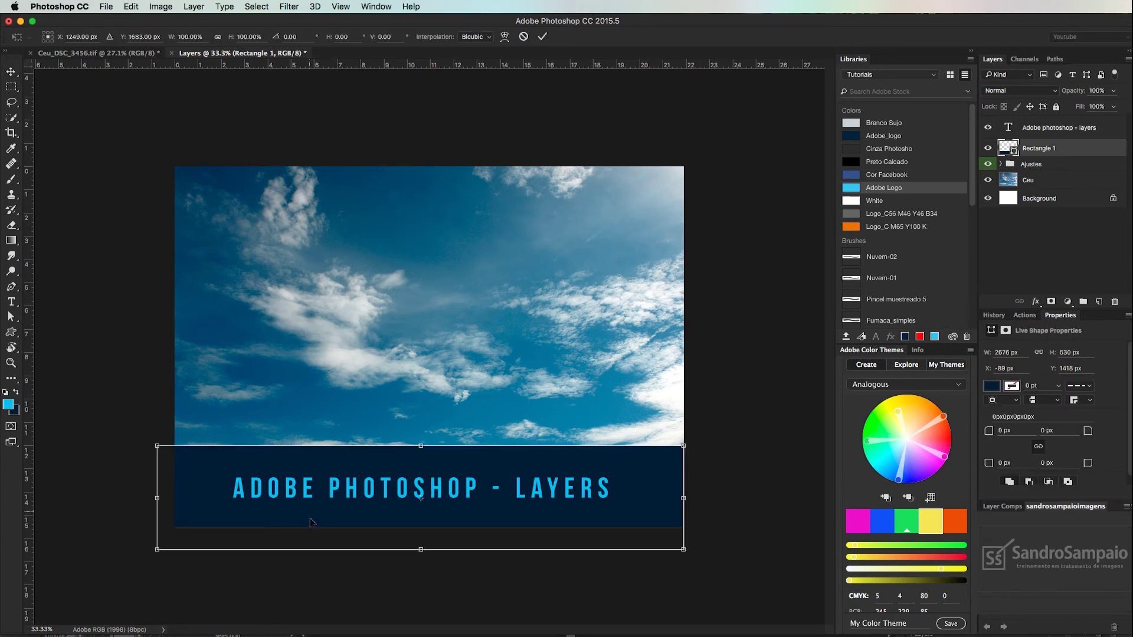
left_click_drag(157, 498, 176, 498)
left_click_drag(430, 550, 430, 529)
key("Return")
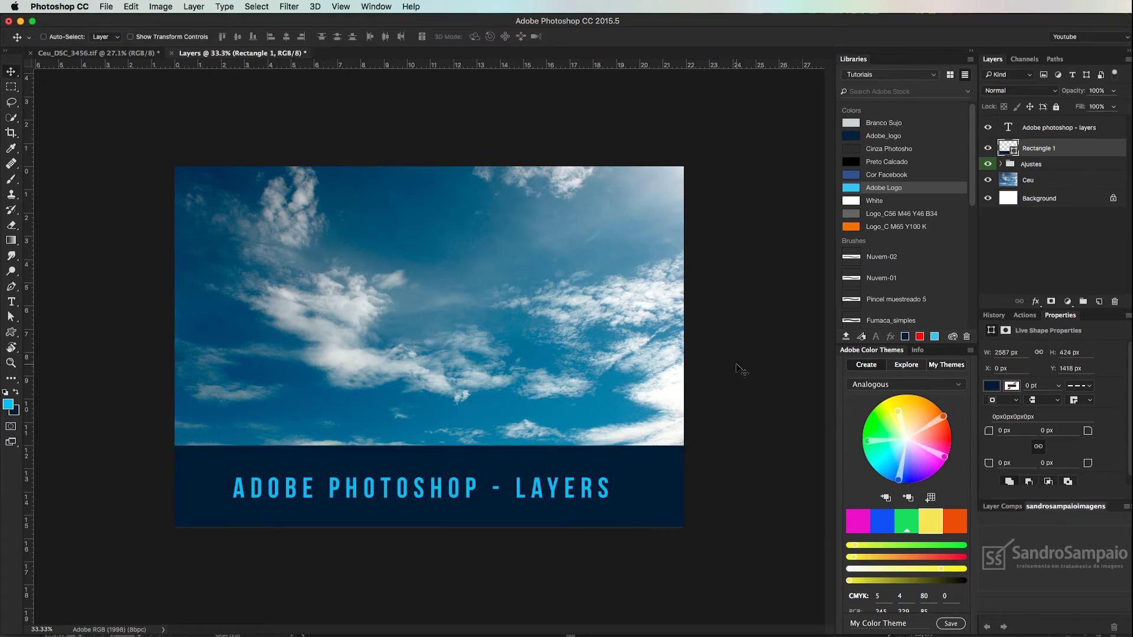
Align the title and navy bar layers by their horizontal centres.
left_click(1097, 131)
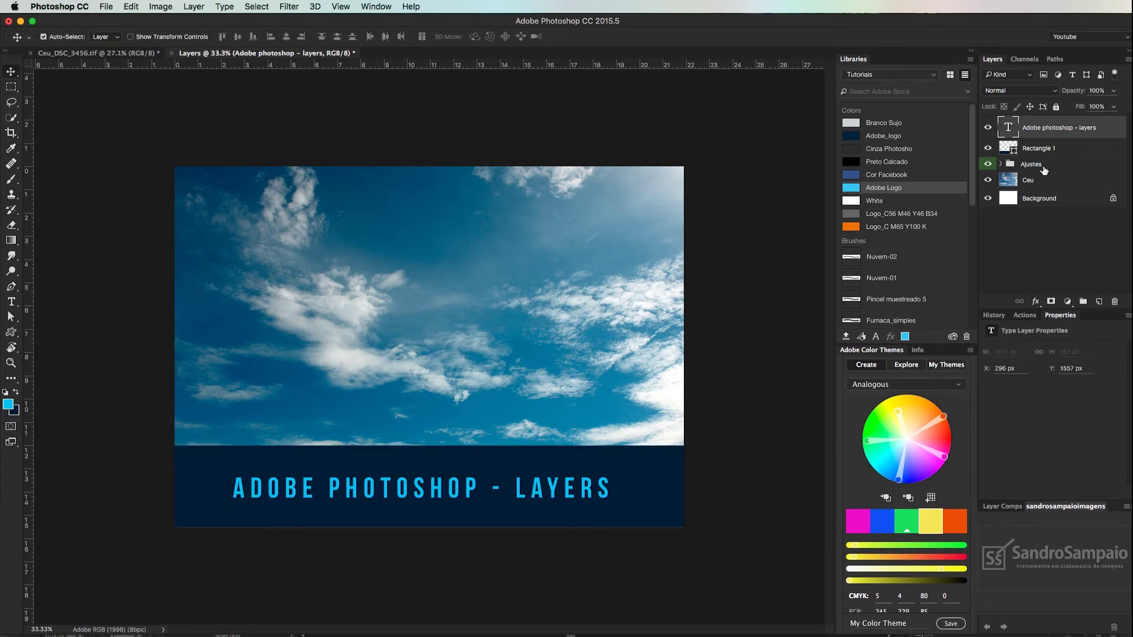
left_click(1085, 151)
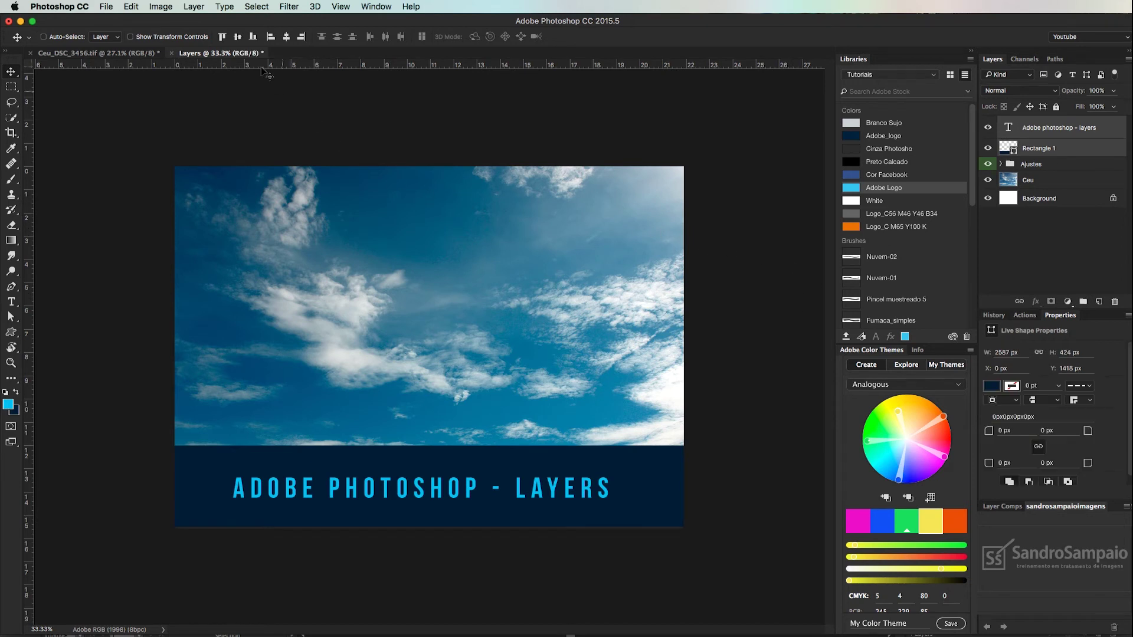
left_click(286, 36)
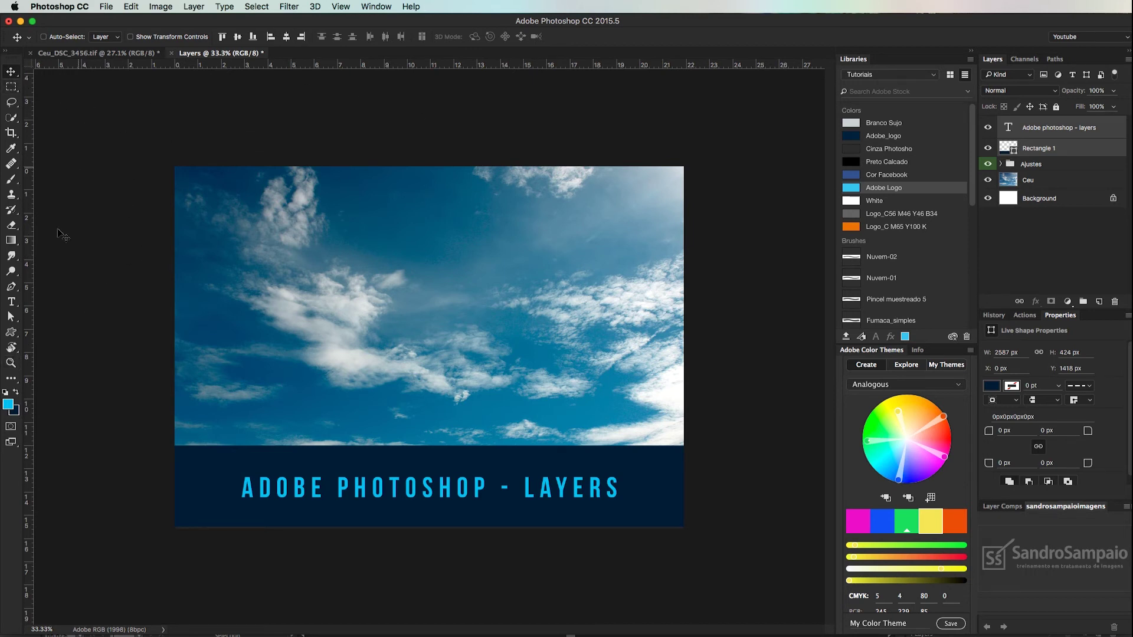
left_click(11, 302)
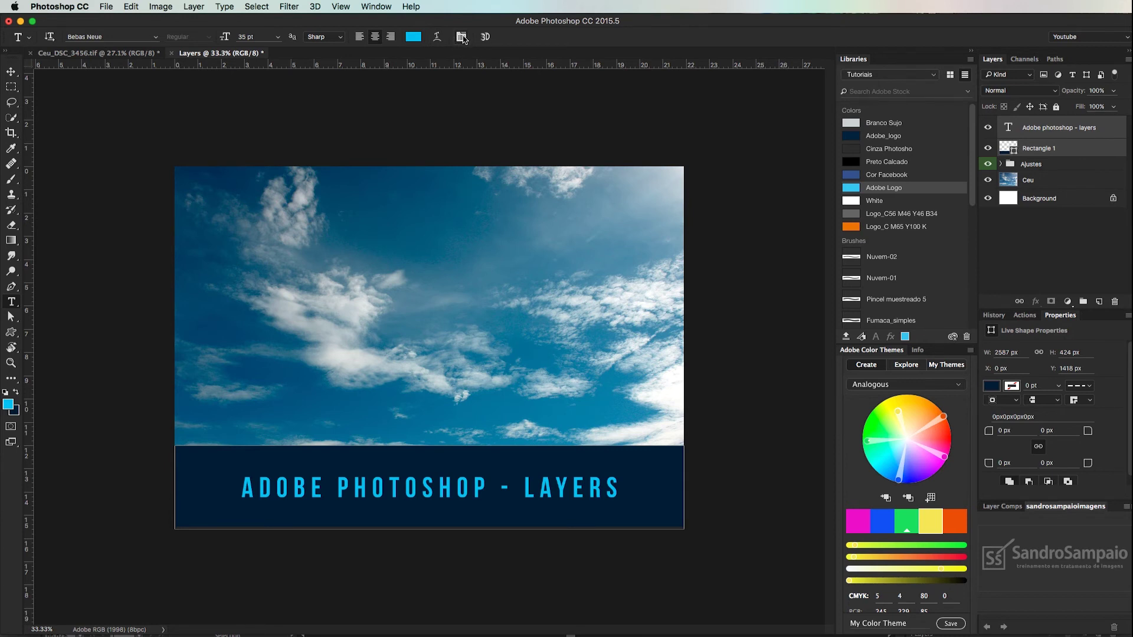
Change the title's tracking from 200 to 120 in the Character panel.
left_click(462, 37)
left_click_drag(759, 105, 781, 86)
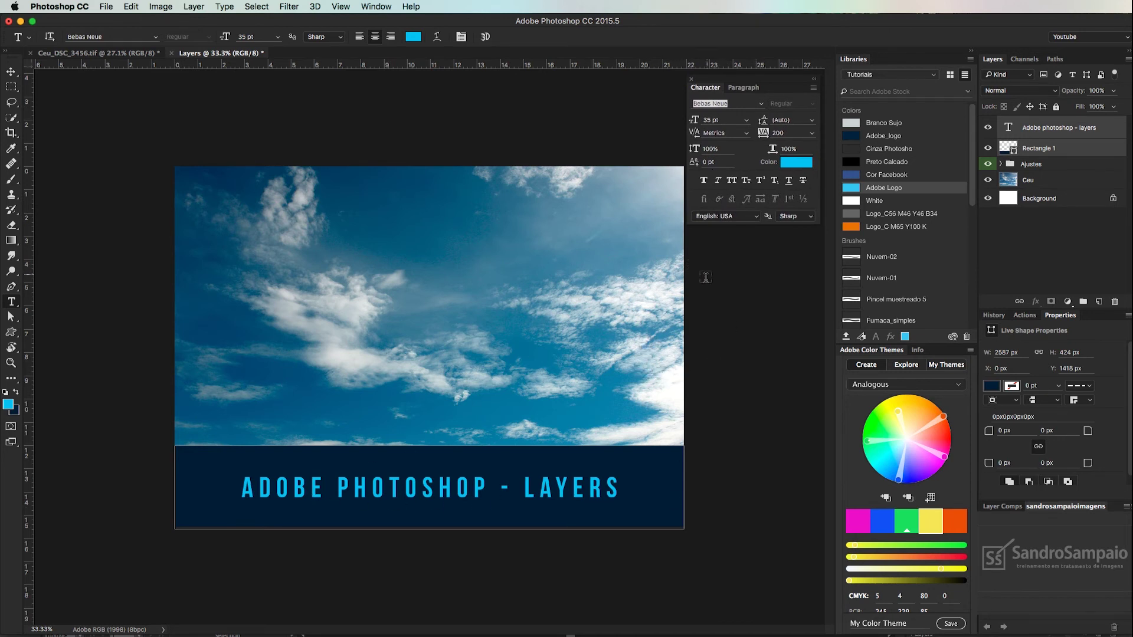
left_click(789, 132)
type("12")
key("Return")
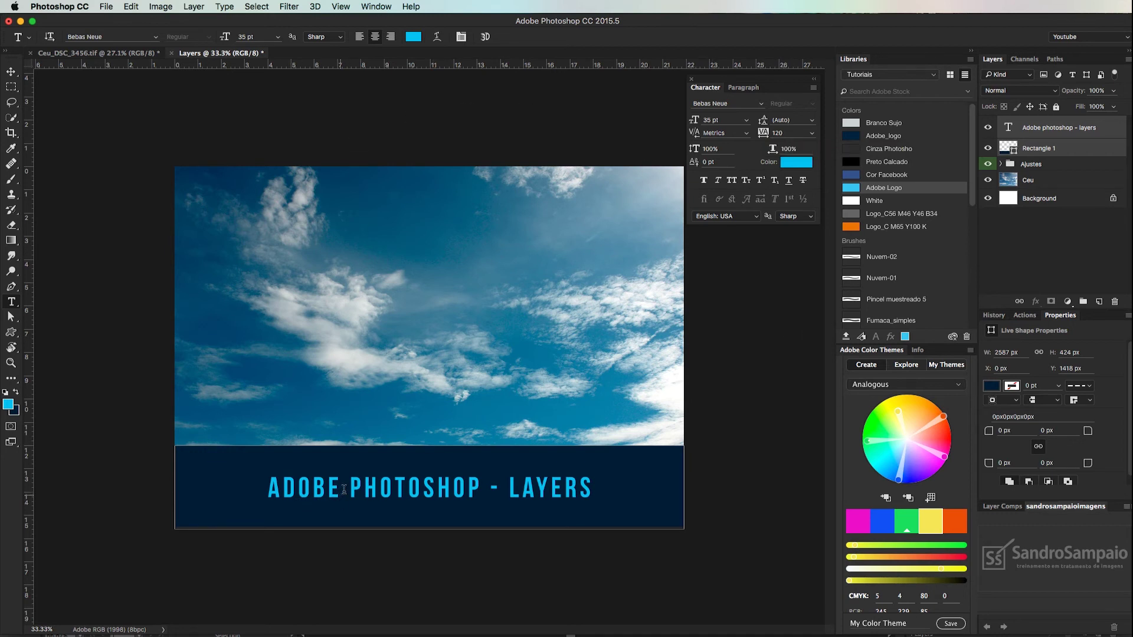
Colour the word ADOBE in the title white.
left_click(344, 490)
left_click_drag(344, 490, 267, 490)
left_click(413, 37)
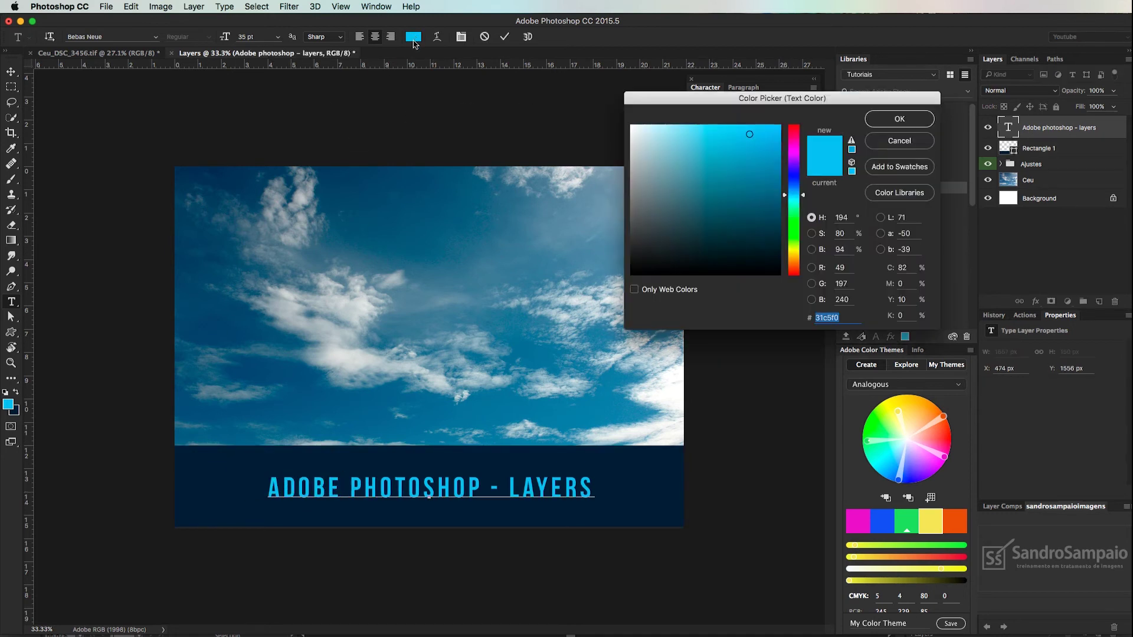
left_click(642, 132)
left_click(900, 118)
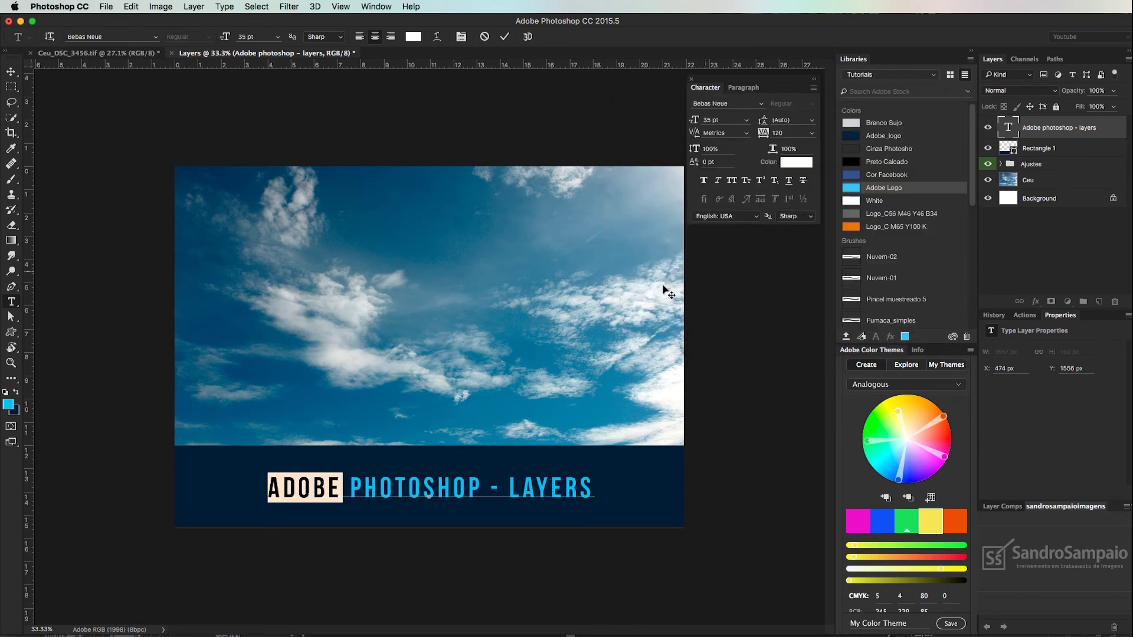
left_click(11, 71)
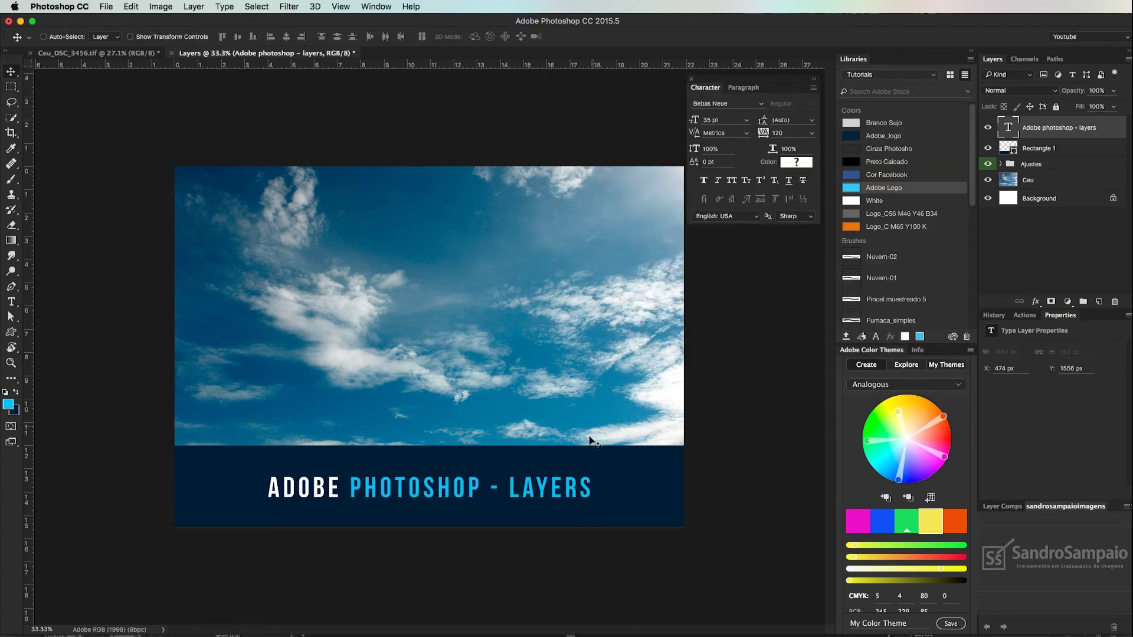
Colour the word LAYERS a bright, fully saturated orange, undoing an accidental title move.
key("t")
left_click_drag(509, 488, 595, 488)
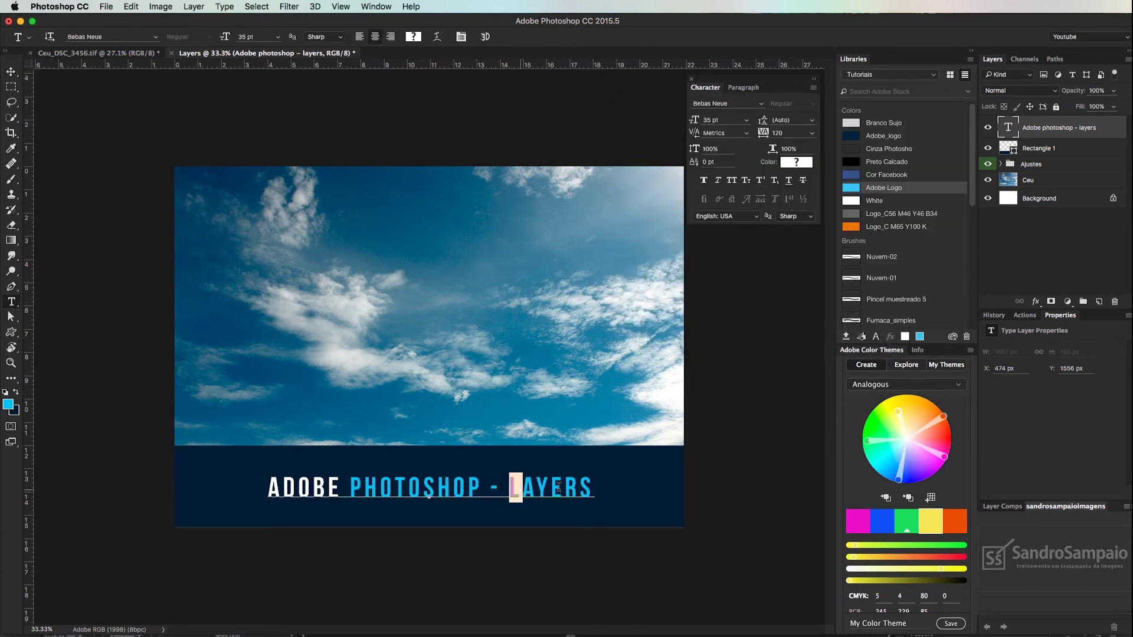
left_click(415, 38)
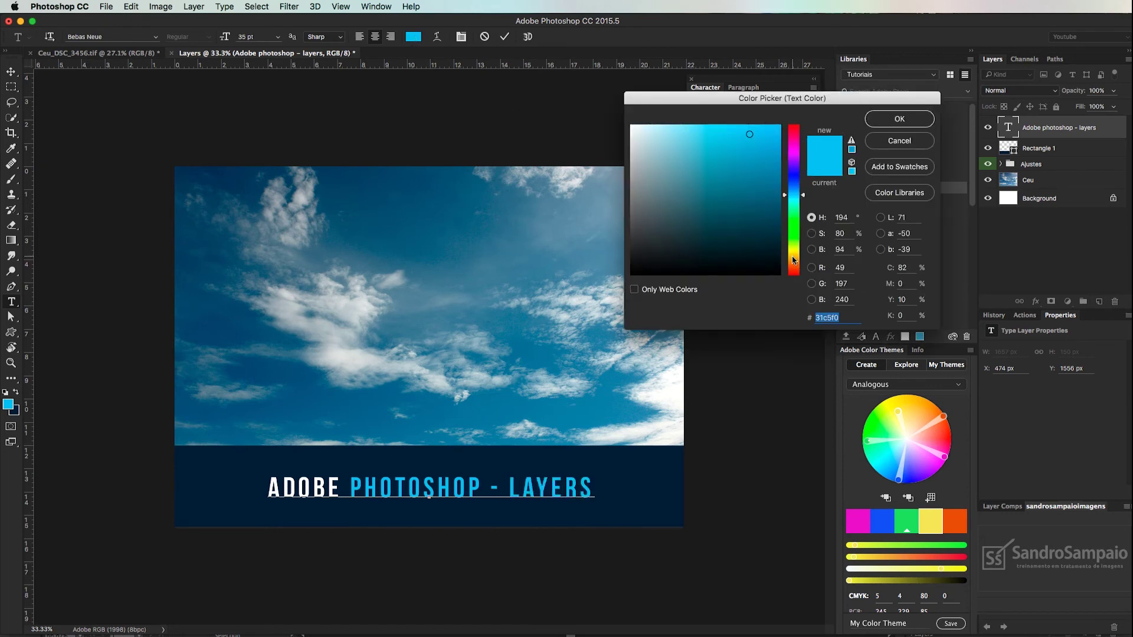
left_click(793, 260)
left_click(899, 119)
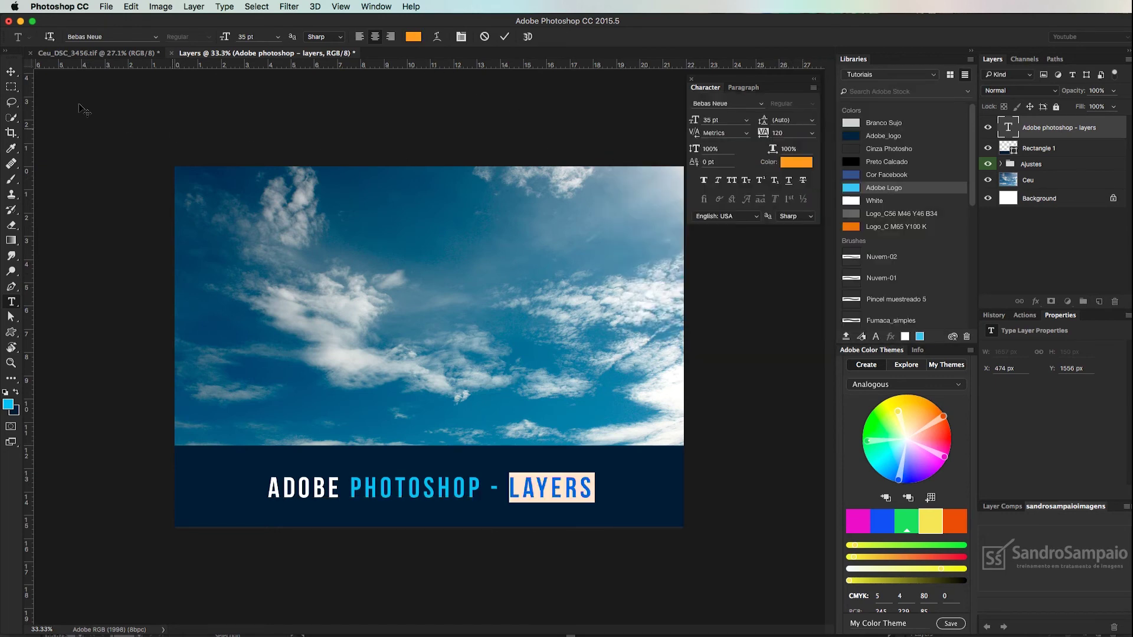
left_click(414, 38)
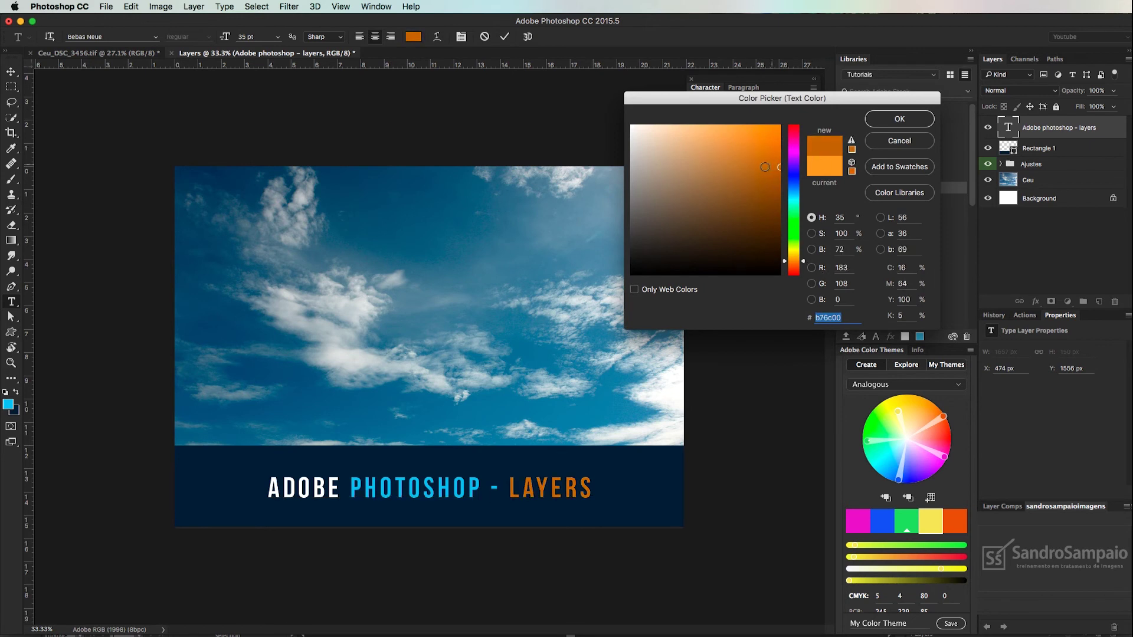
left_click_drag(763, 164, 780, 143)
left_click(900, 119)
left_click(11, 72)
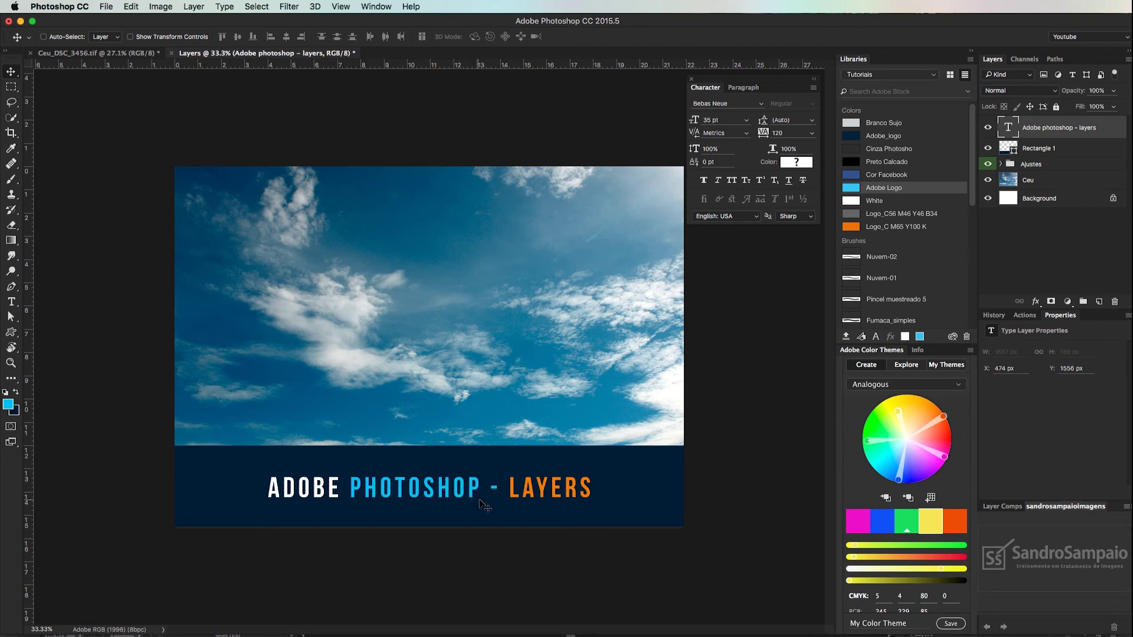
left_click_drag(475, 497, 477, 487)
key("v")
key("ctrl+z")
Try moving and rotating the title, bar and sky layers together, then undo and cancel.
left_click(1067, 155, "shift")
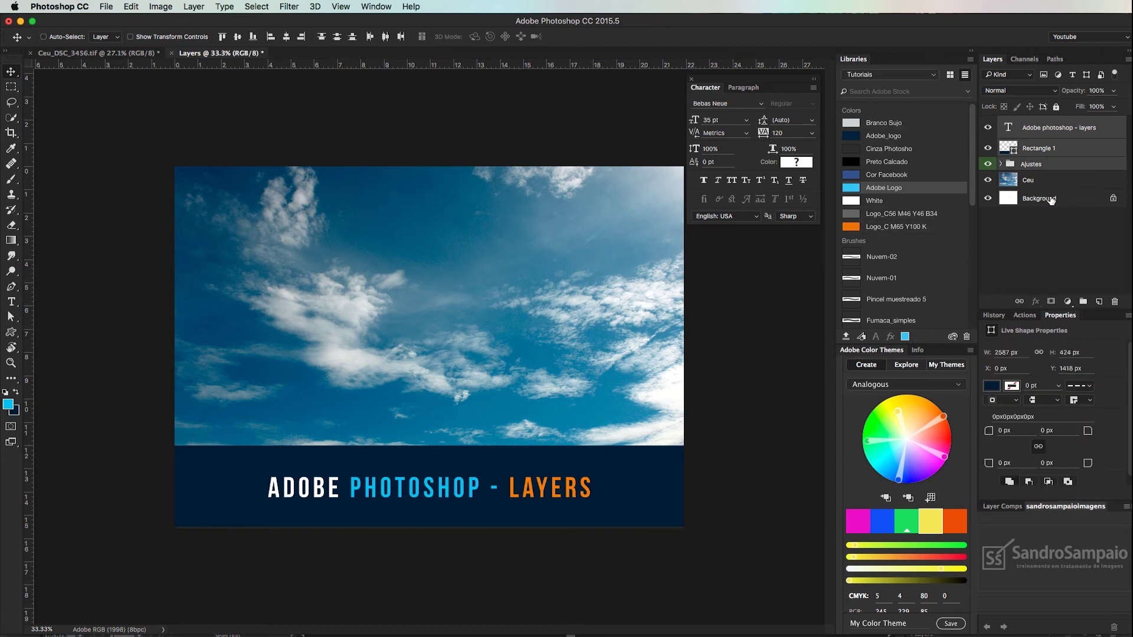
left_click(1060, 182, "shift")
left_click_drag(565, 347, 557, 277)
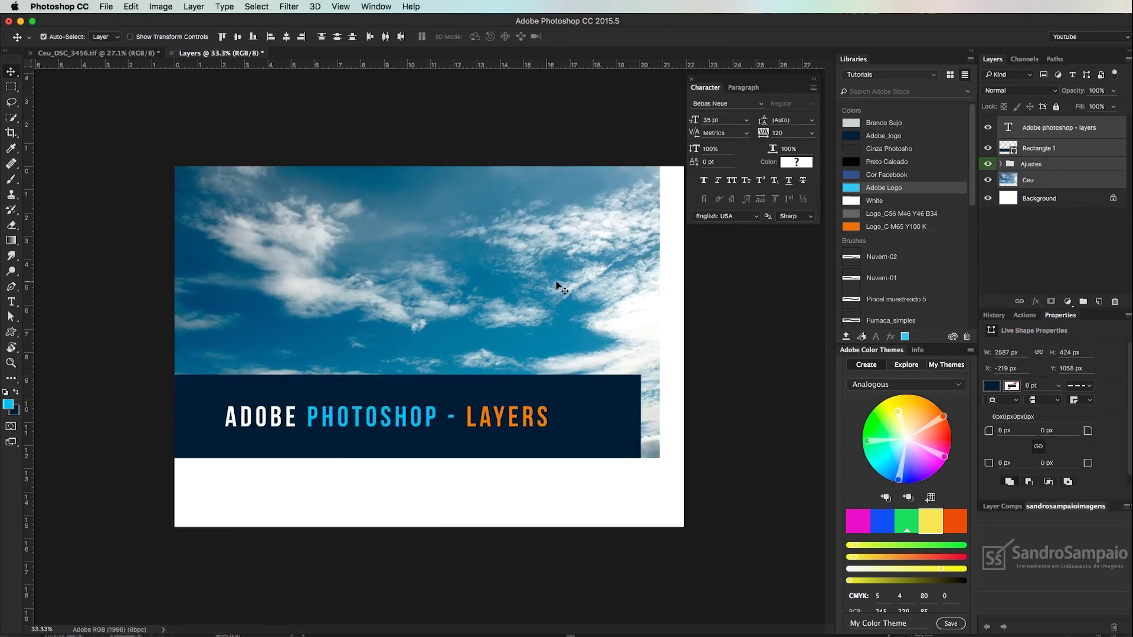
key("ctrl+z")
key("ctrl+t")
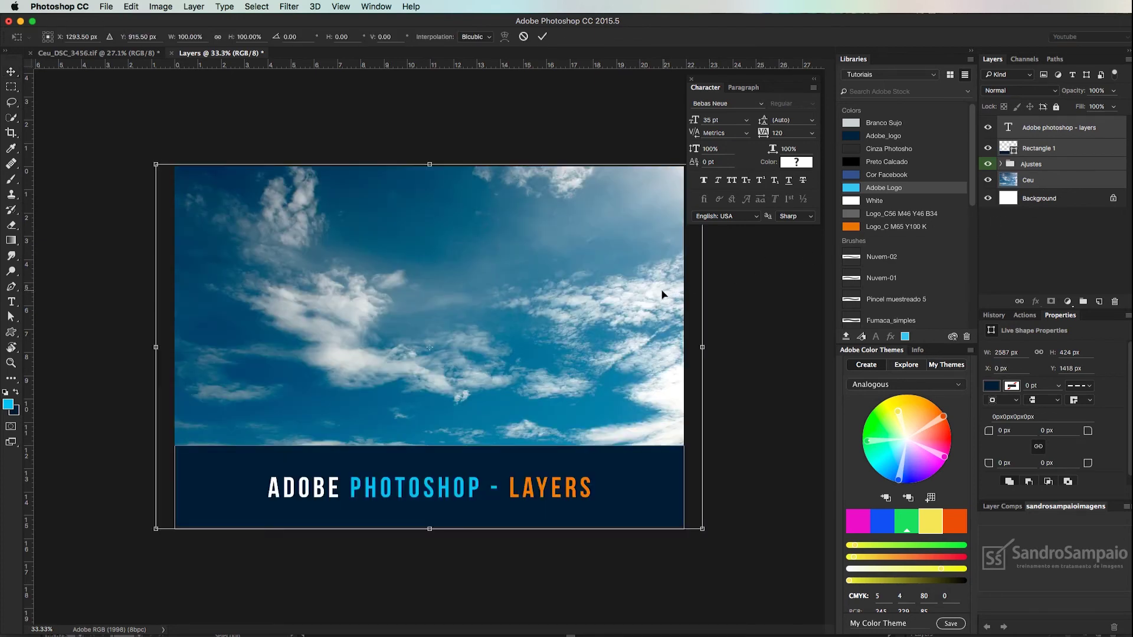
mouse_move(783, 325)
left_mouse_down()
mouse_move(776, 254)
mouse_move(784, 325)
left_mouse_up()
key("Escape")
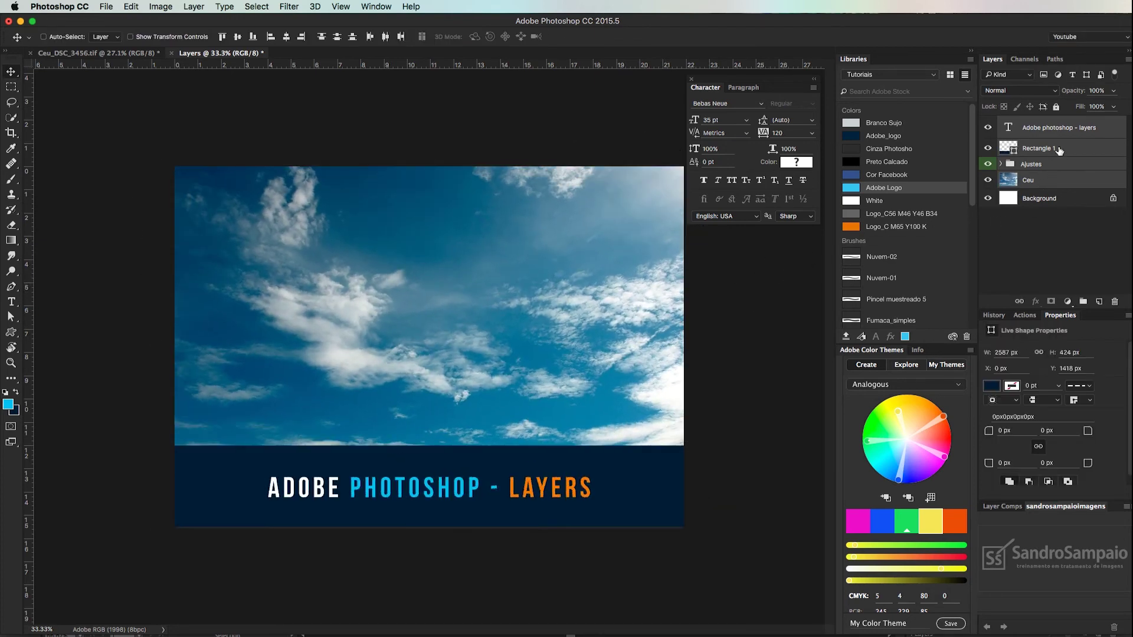
Reselect only the title text layer and bring up the File menu.
left_click(1071, 127)
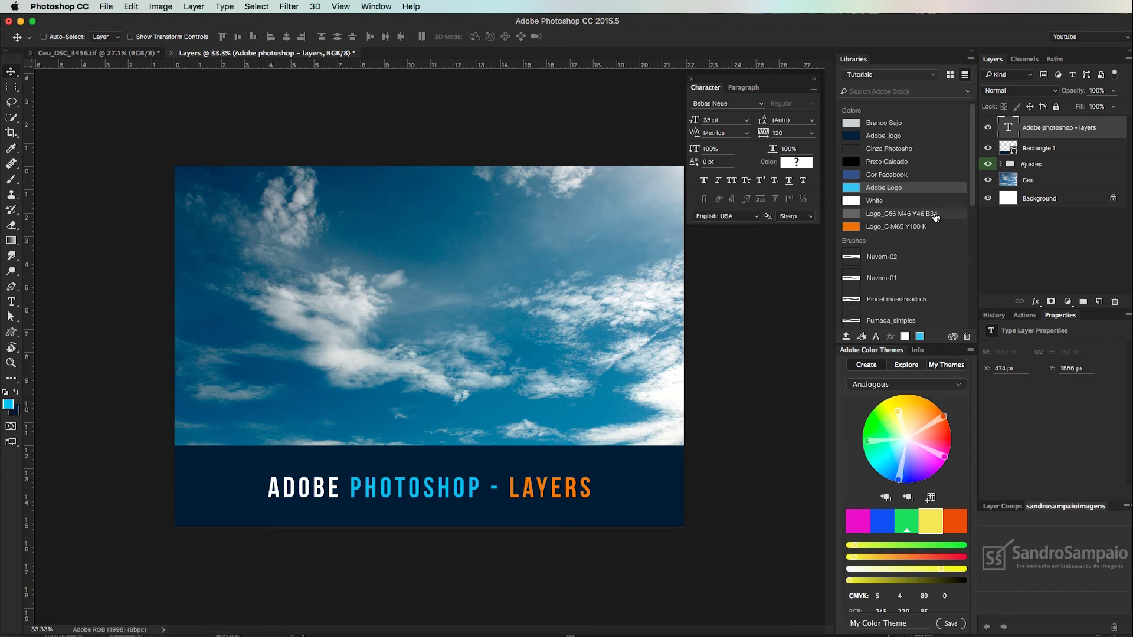
mouse_move(902, 214)
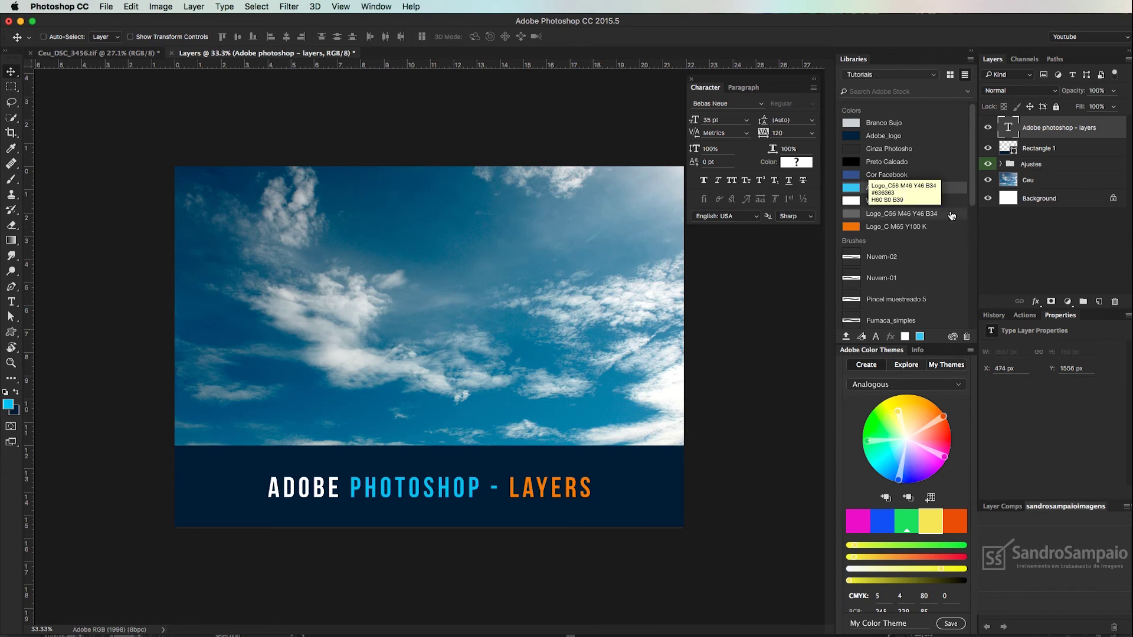
left_click(1071, 152)
double_click(1069, 170)
left_click(1019, 125)
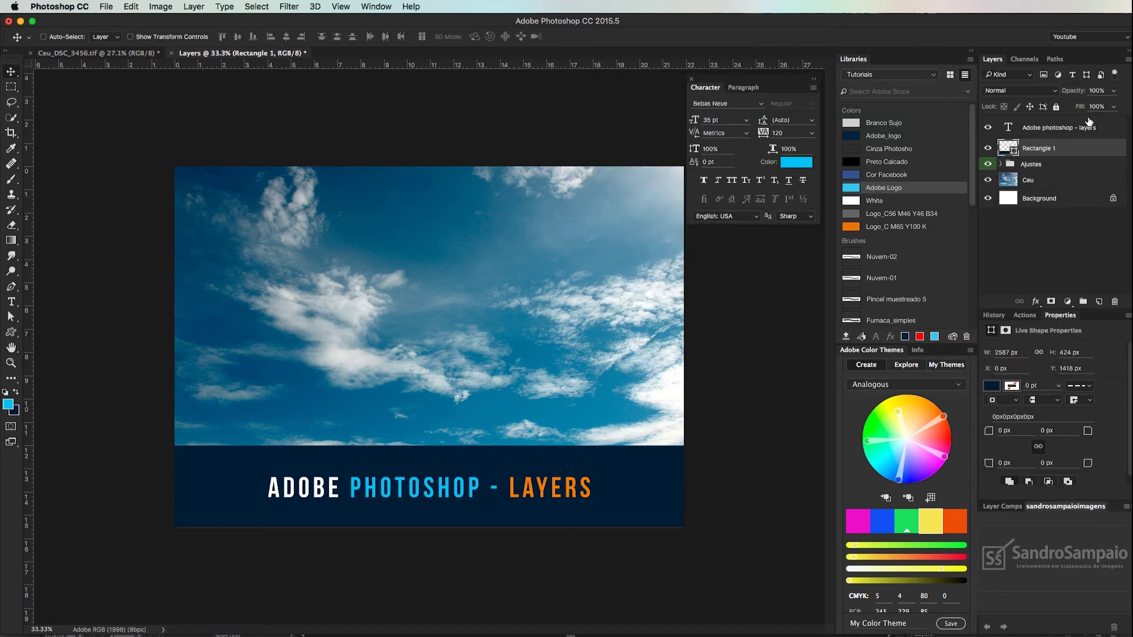
left_click(1077, 129)
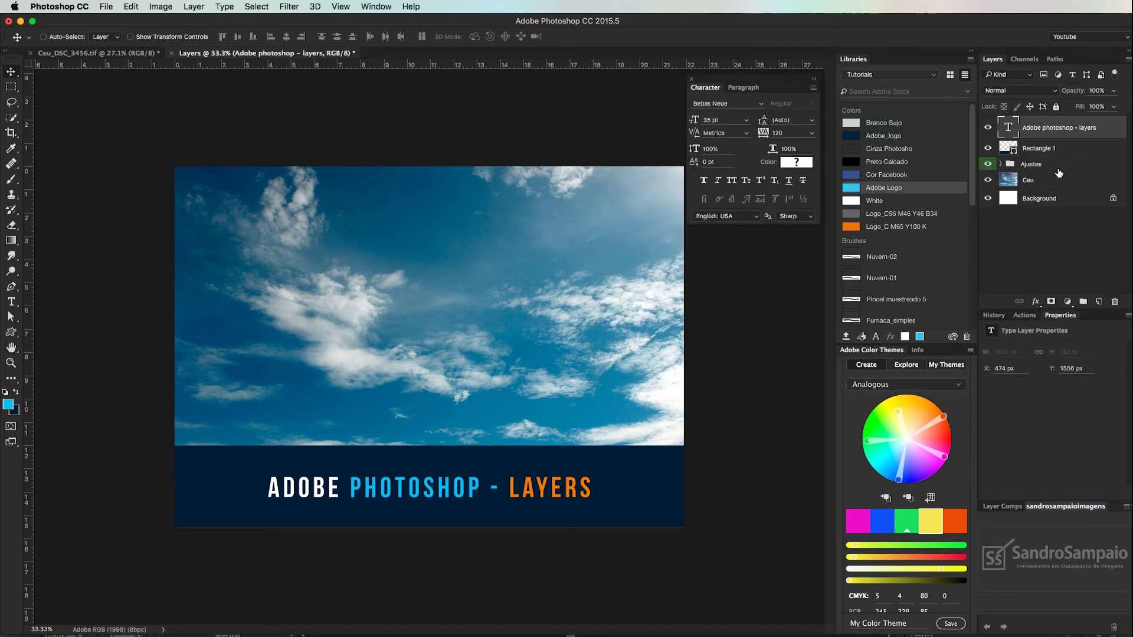
left_click(107, 6)
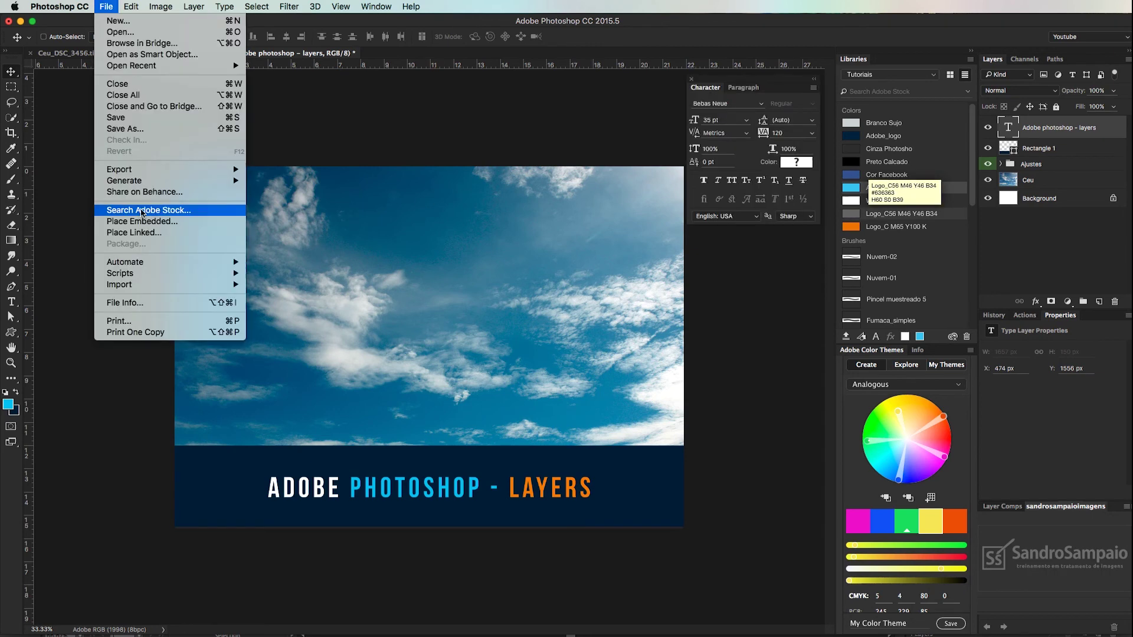
Place Logo.ai as an embedded layer, scaled to 5.35 × 5.17 cm in the sky above the bar.
left_click(142, 222)
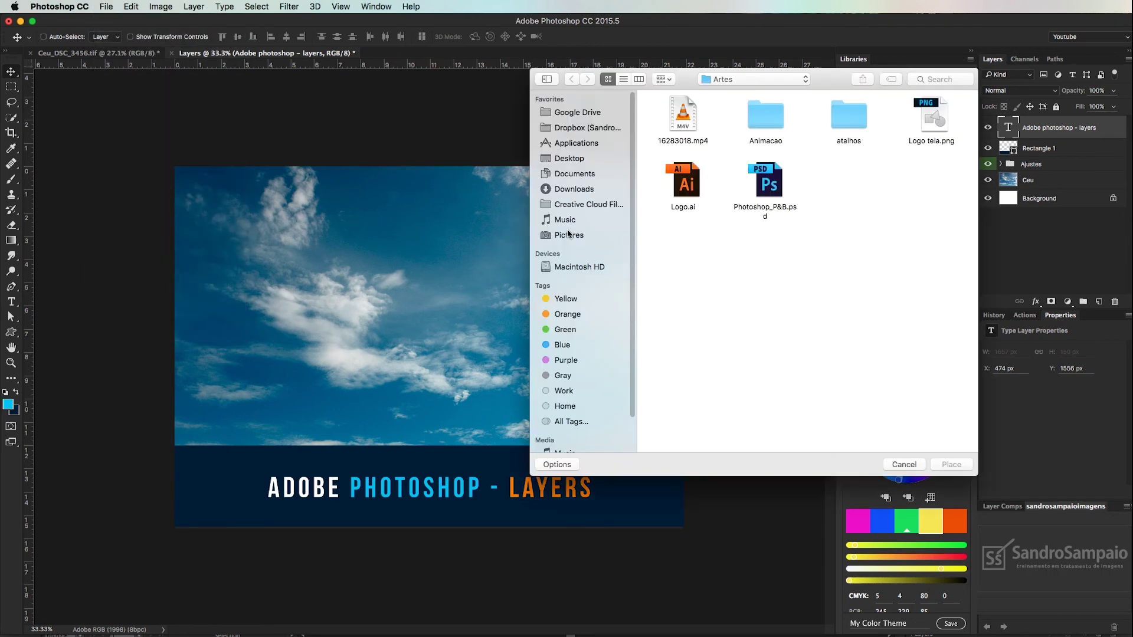
left_click(683, 183)
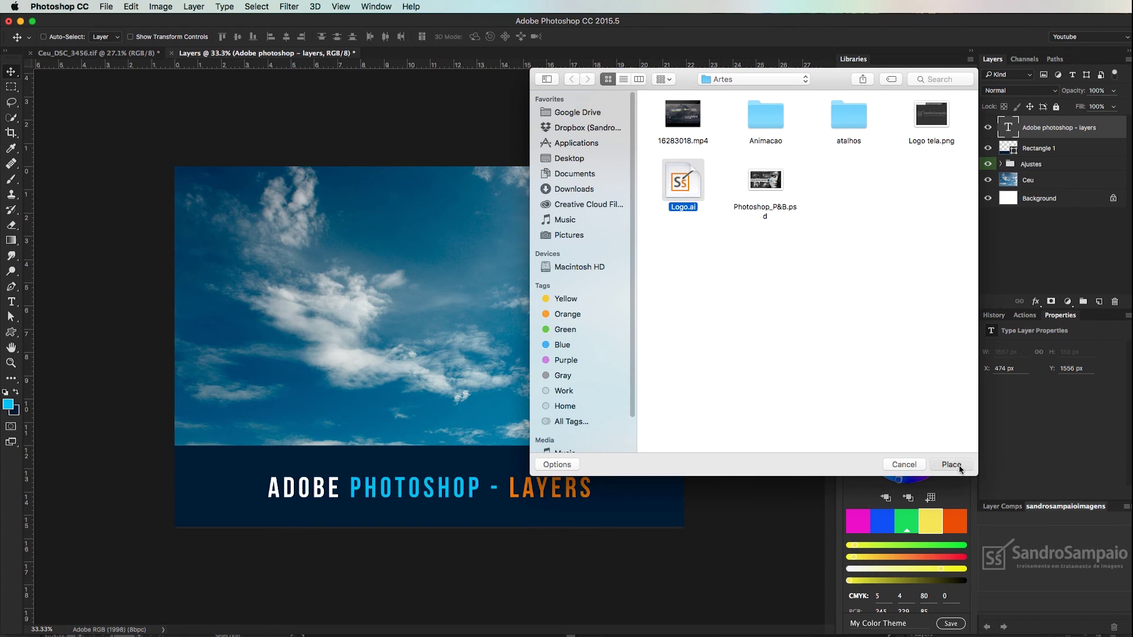
left_click(959, 468)
left_click(609, 370)
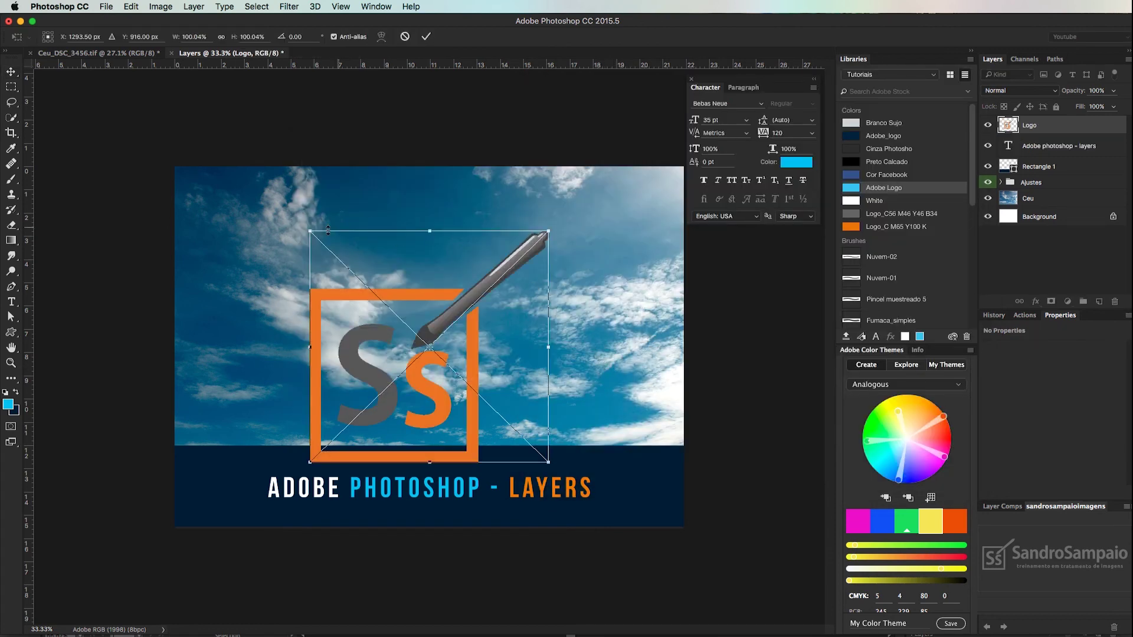
mouse_move(312, 232)
left_mouse_down()
mouse_move(424, 342)
mouse_move(369, 243)
mouse_move(419, 198)
left_mouse_up()
key("Return")
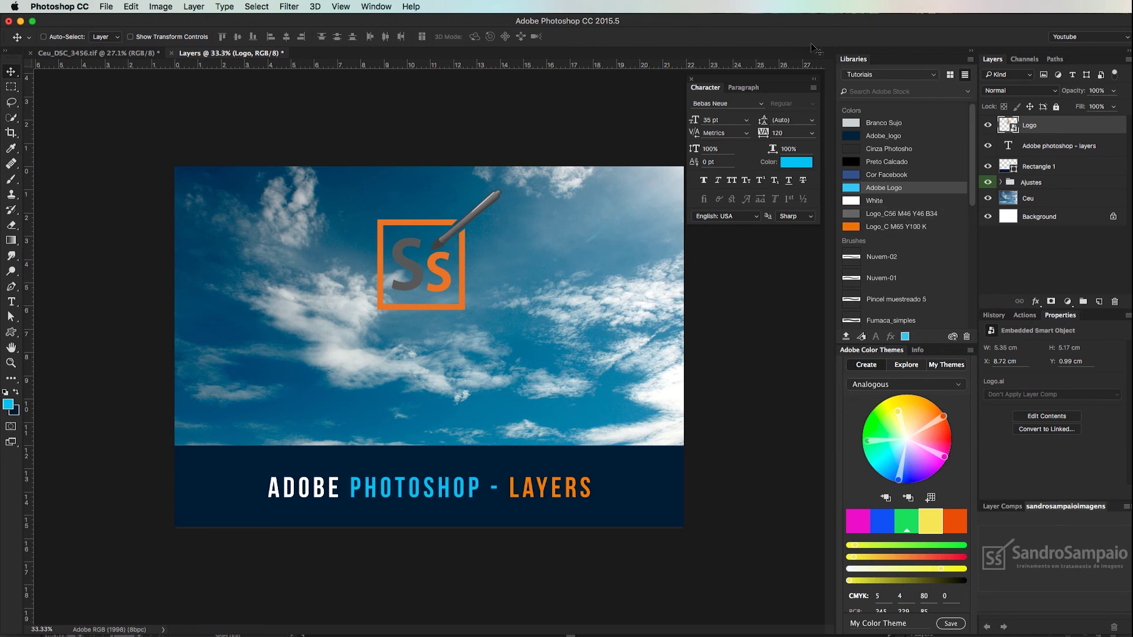
left_click(289, 6)
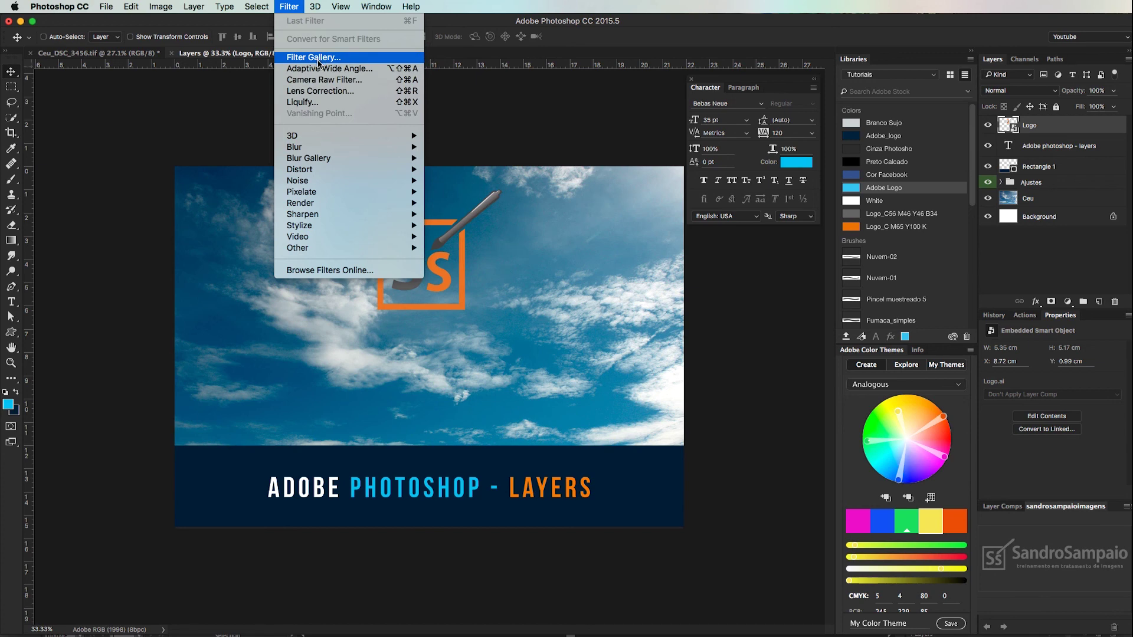
Apply a Gaussian Blur smart filter to the Ss logo, then lower its radius to 7.0 px.
mouse_move(294, 147)
left_click(462, 193)
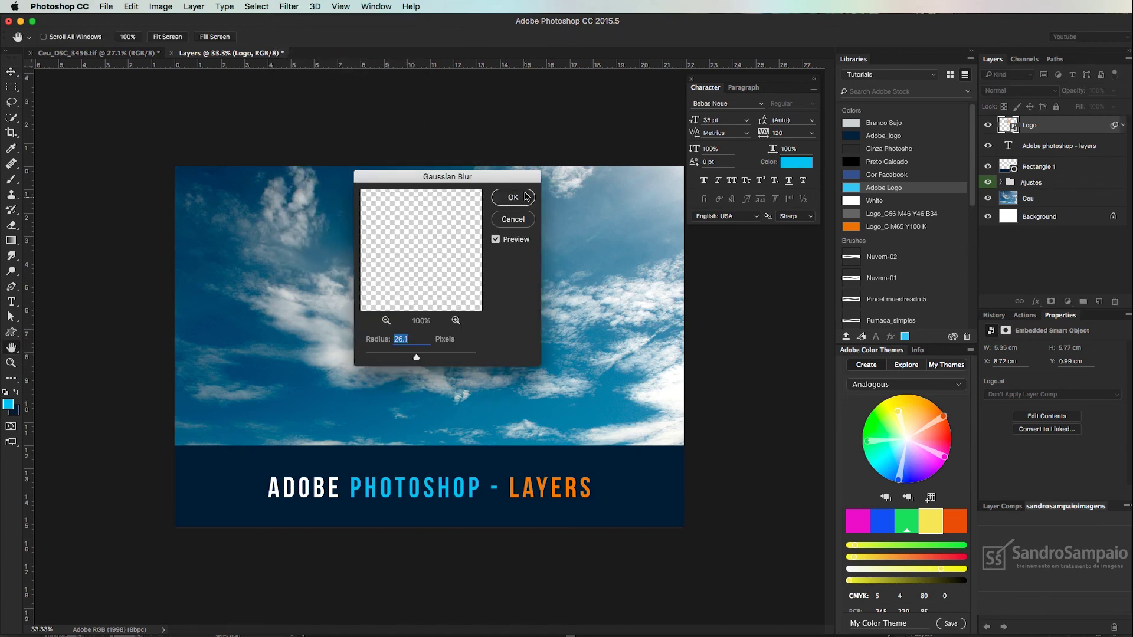
left_click(526, 196)
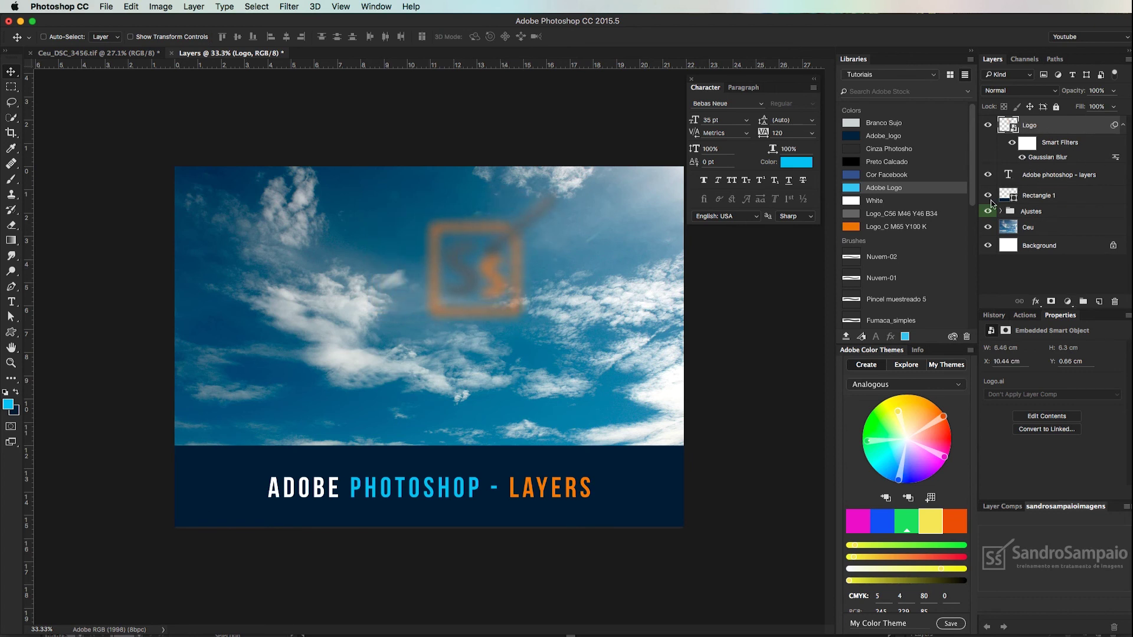
double_click(1044, 159)
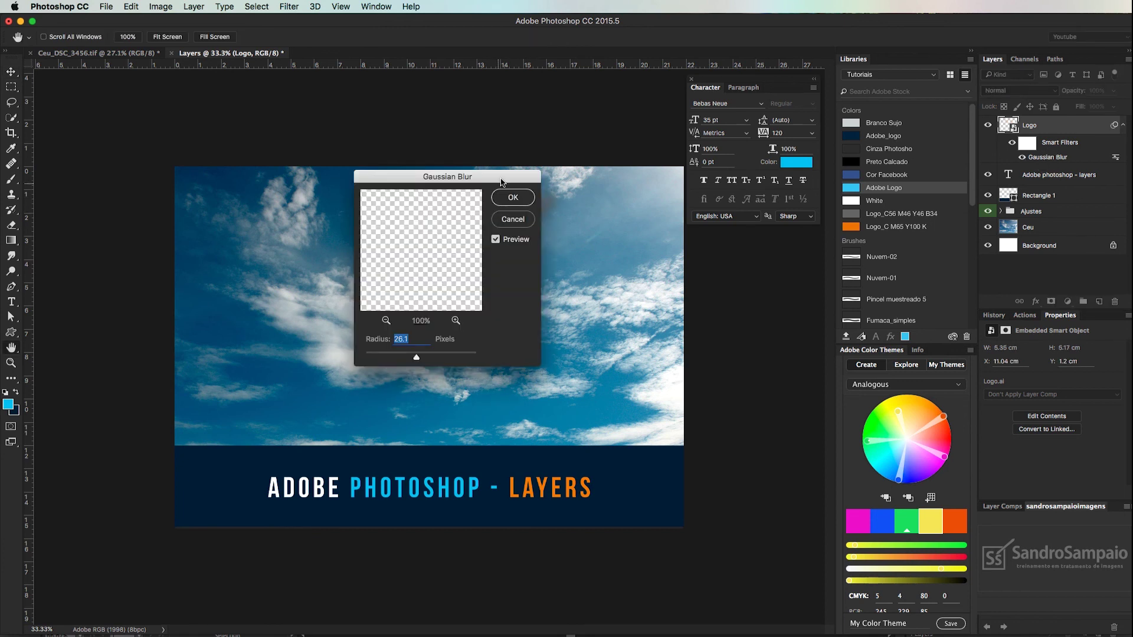
left_click_drag(501, 181, 758, 258)
left_click_drag(671, 437, 655, 436)
left_click(769, 275)
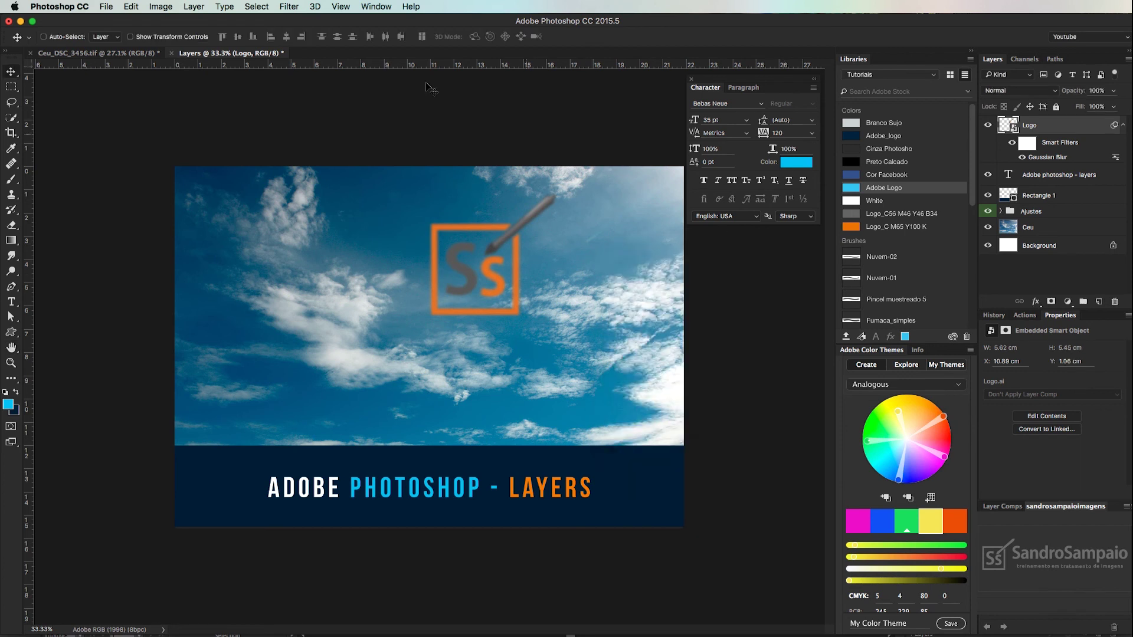
left_click(288, 7)
mouse_move(301, 203)
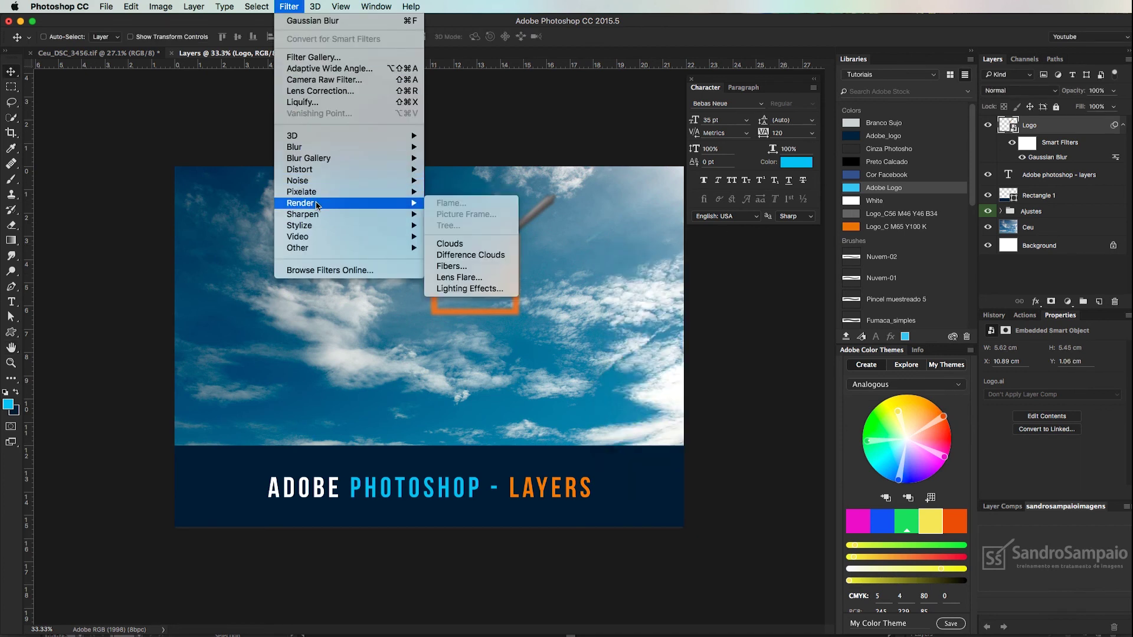
Add a Lens Flare to the Logo layer and repeat it on the Rectangle 1 navy bar.
left_click(461, 278)
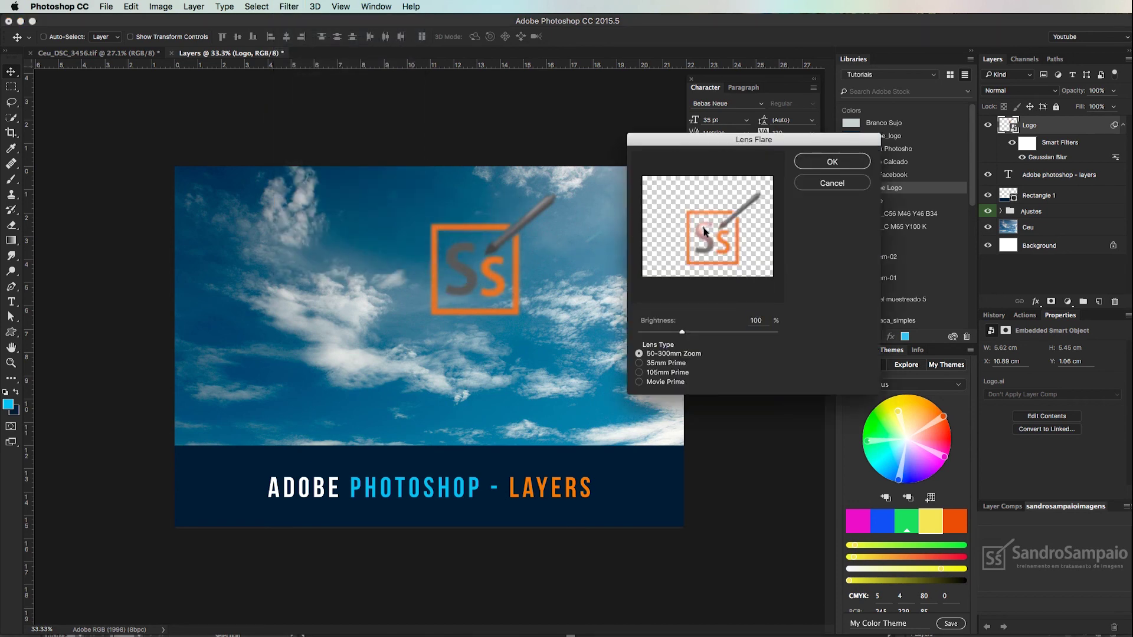
left_click(829, 163)
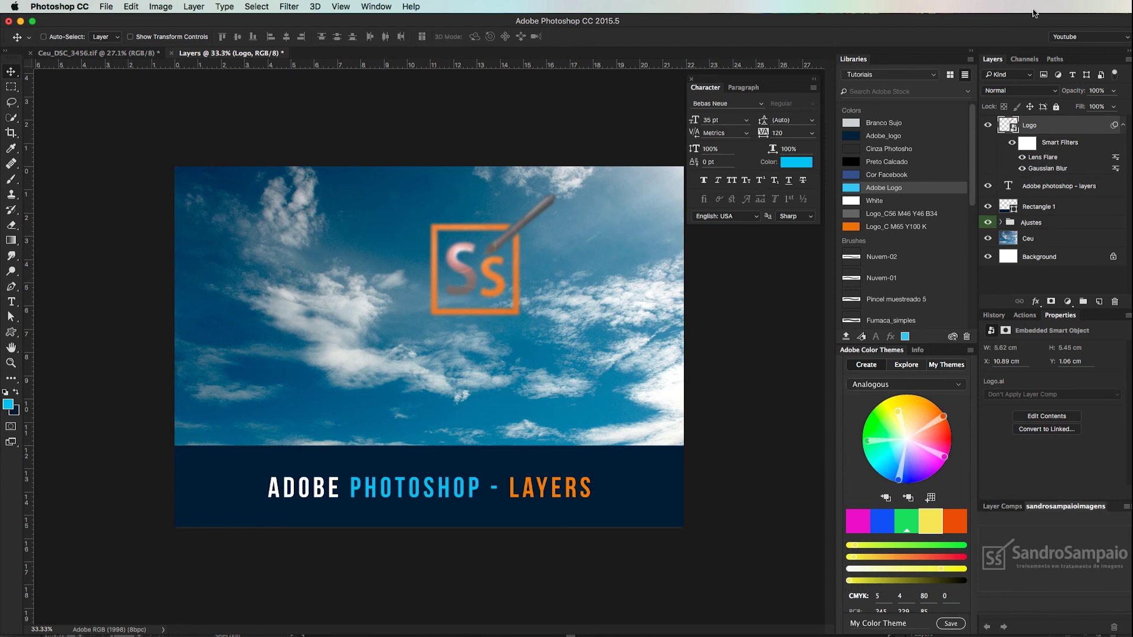
left_click(1042, 207)
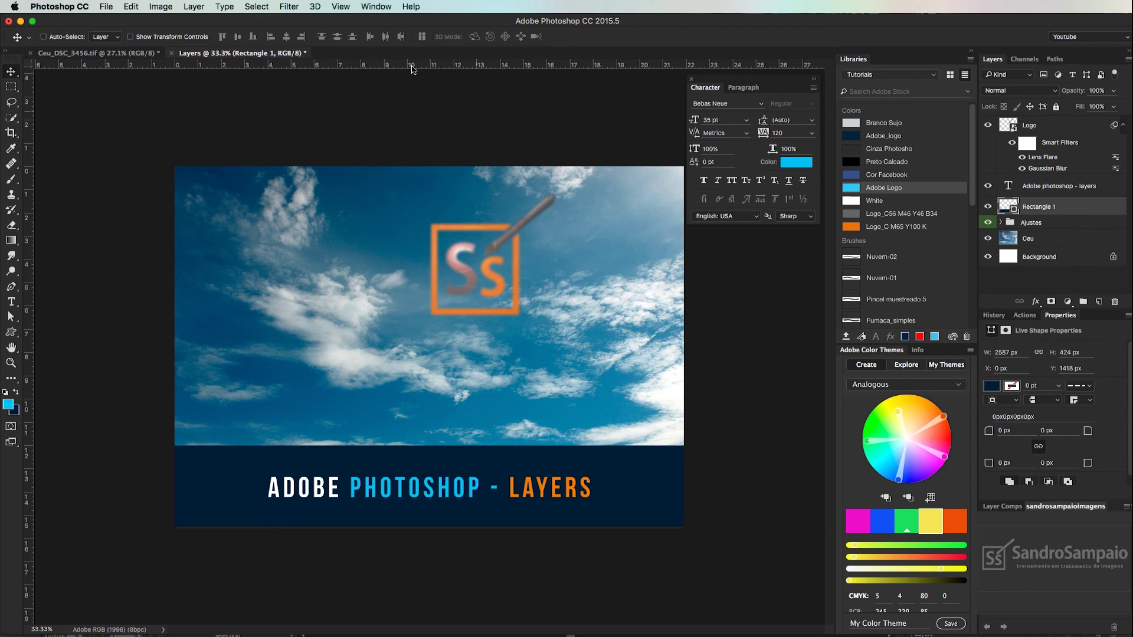
left_click(289, 7)
mouse_move(297, 181)
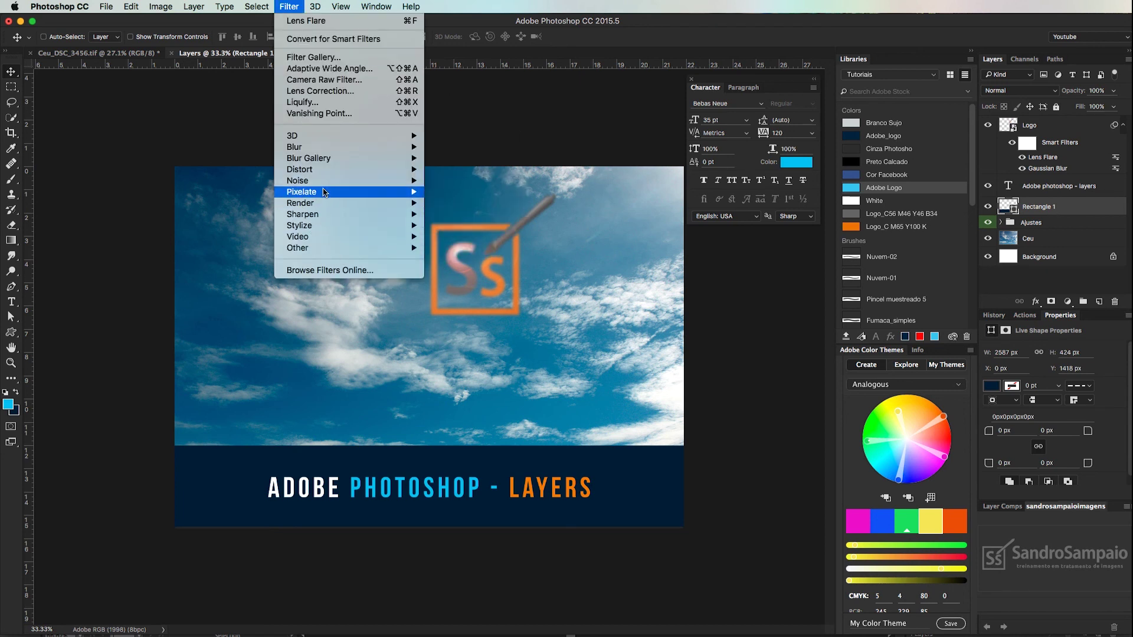
left_click(328, 22)
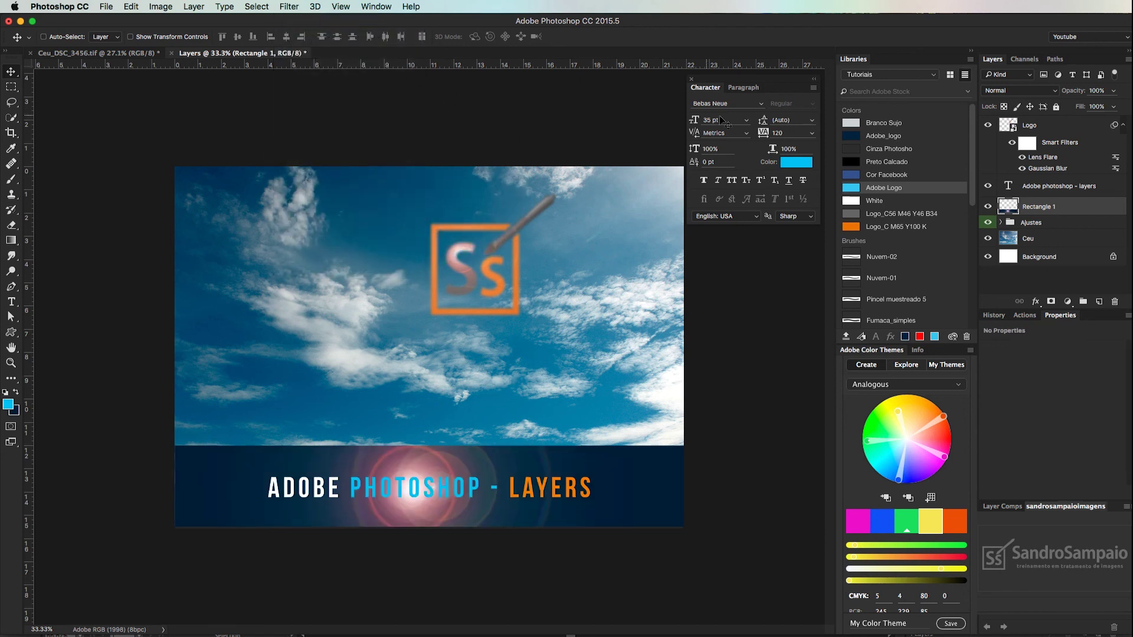
double_click(1067, 209)
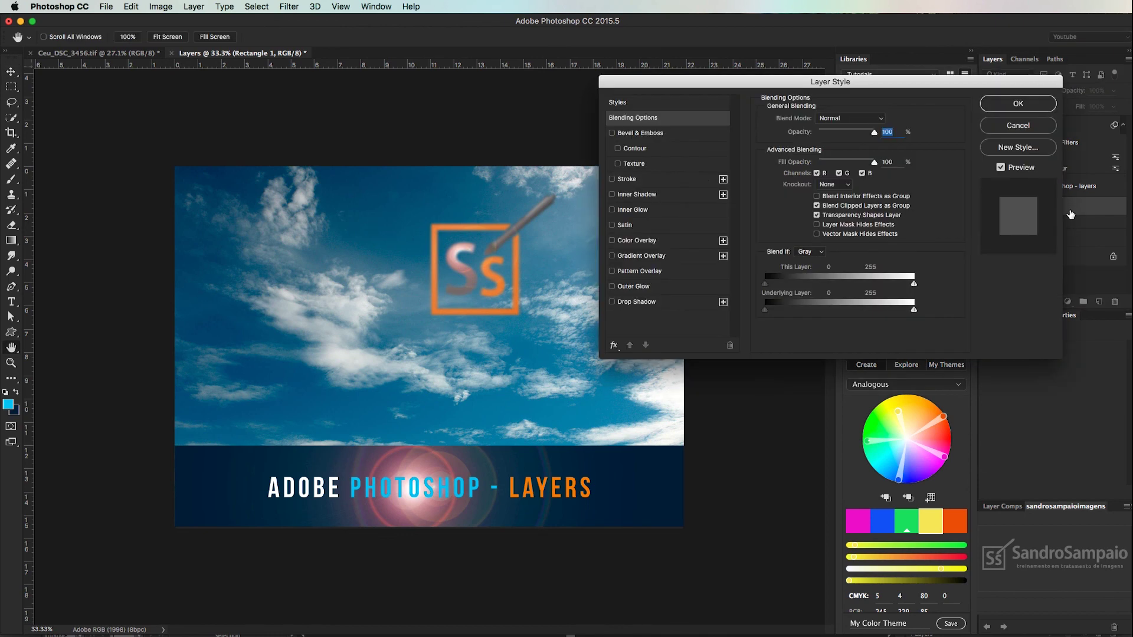
left_click(1020, 126)
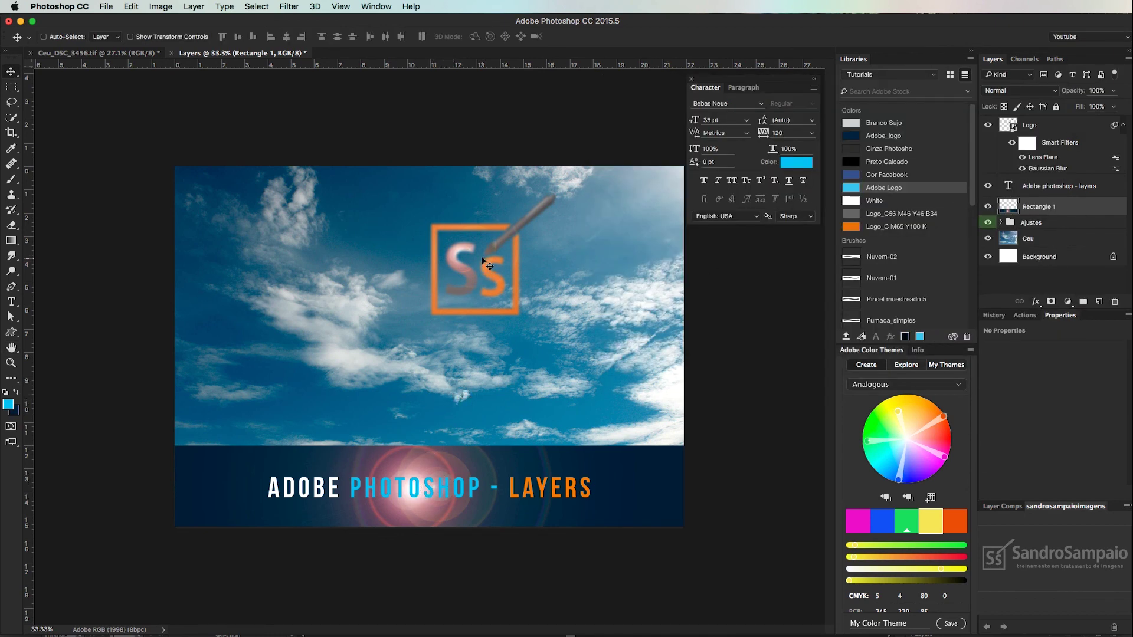
Move the Logo's Lens Flare centre onto the pen tip in the filter preview.
double_click(1043, 158)
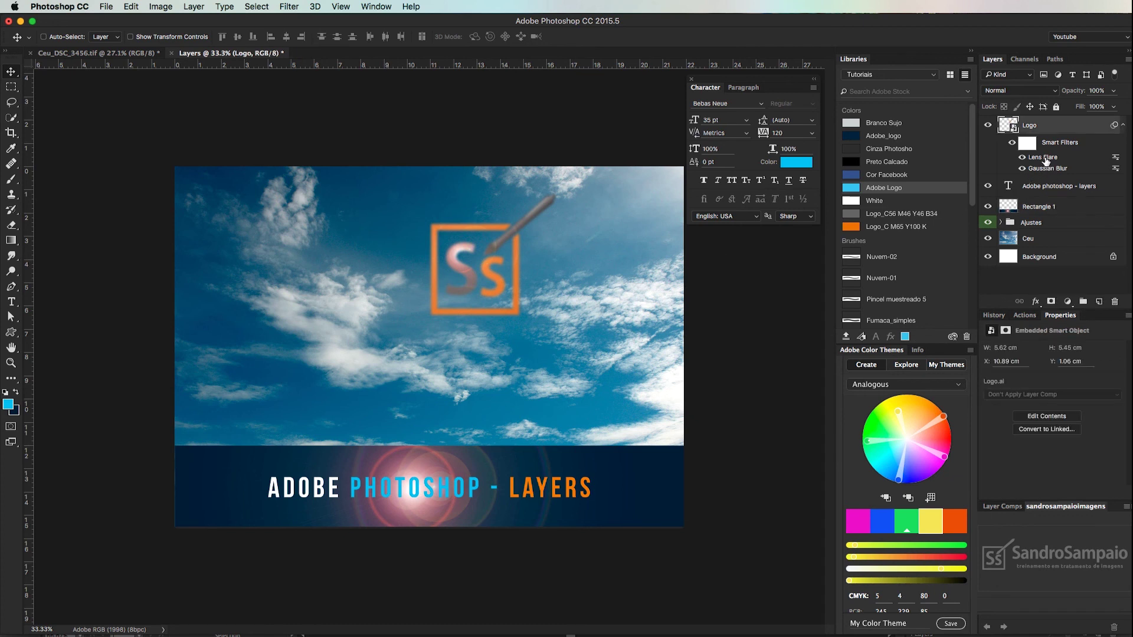
left_click_drag(711, 236, 758, 202)
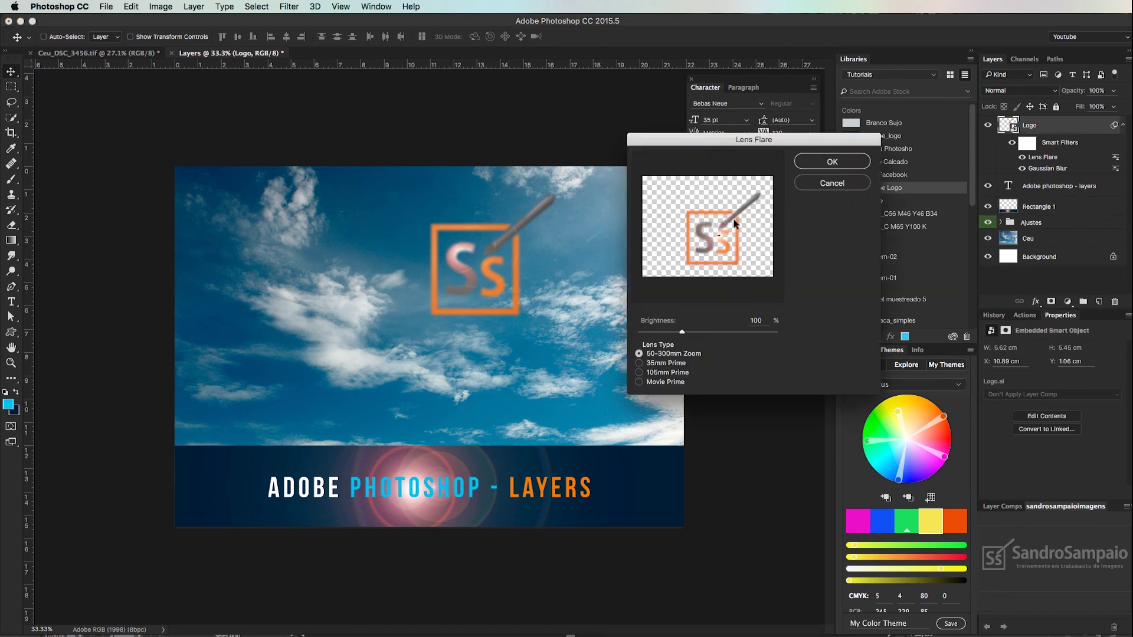
left_click(833, 162)
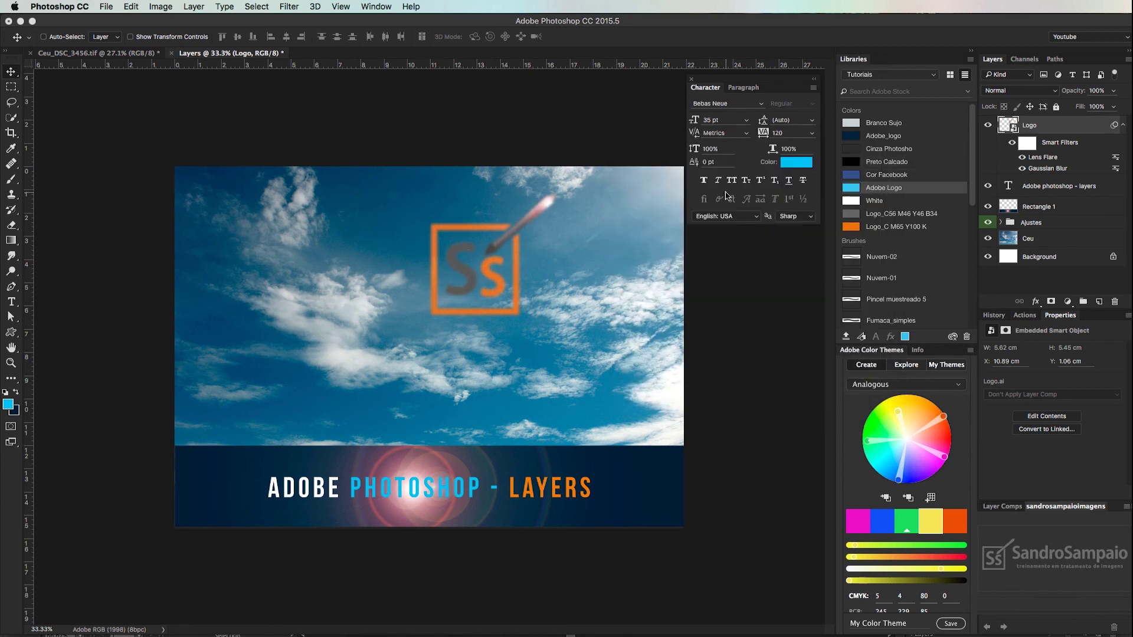